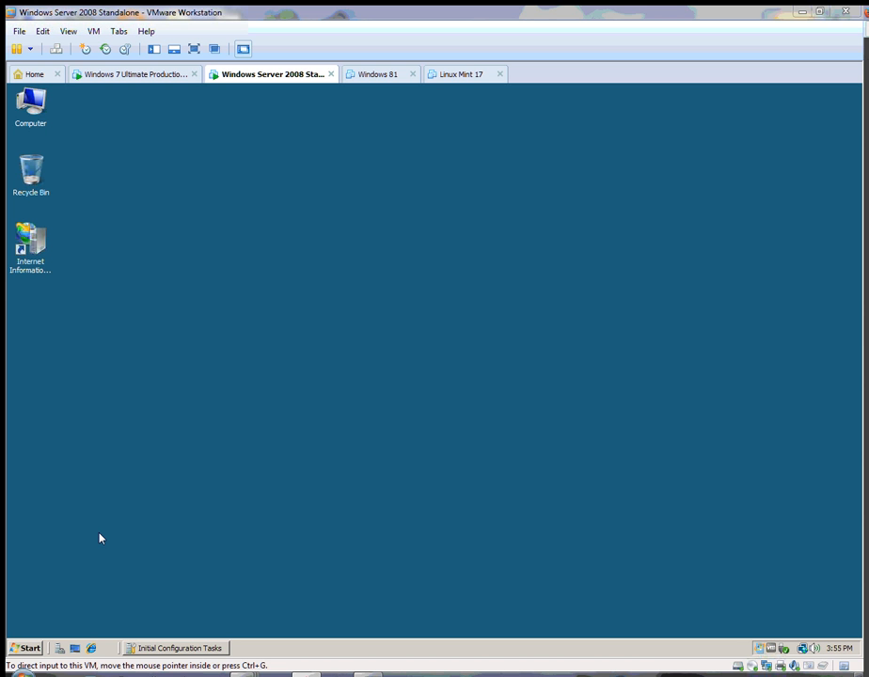
- Inspect the CERTAUTH-CA-ZZZ node in the Certification Authority console, close it, and review the server's Initial Configuration Tasks
click(28, 648)
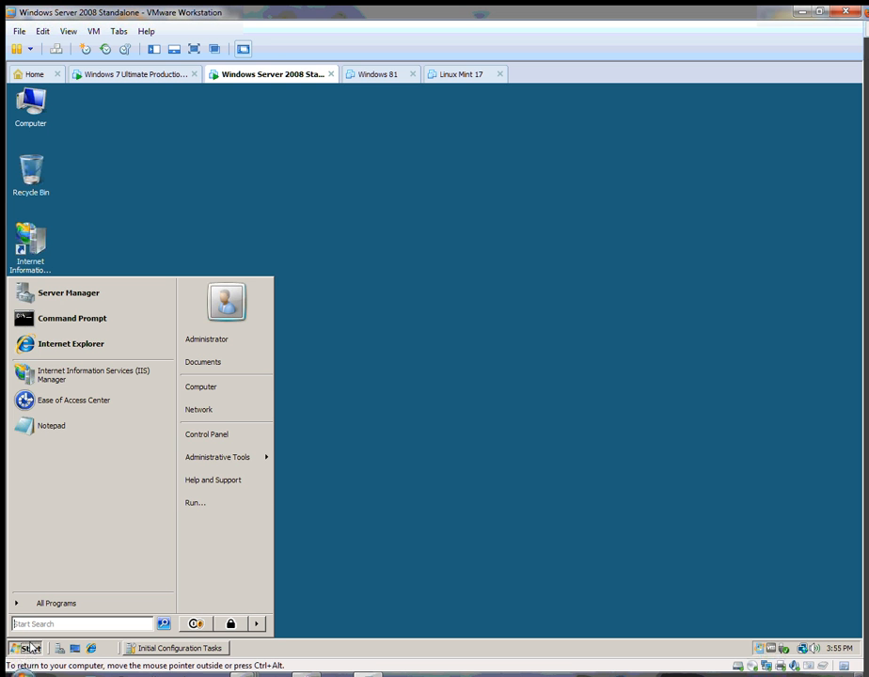
mouse_move(219, 459)
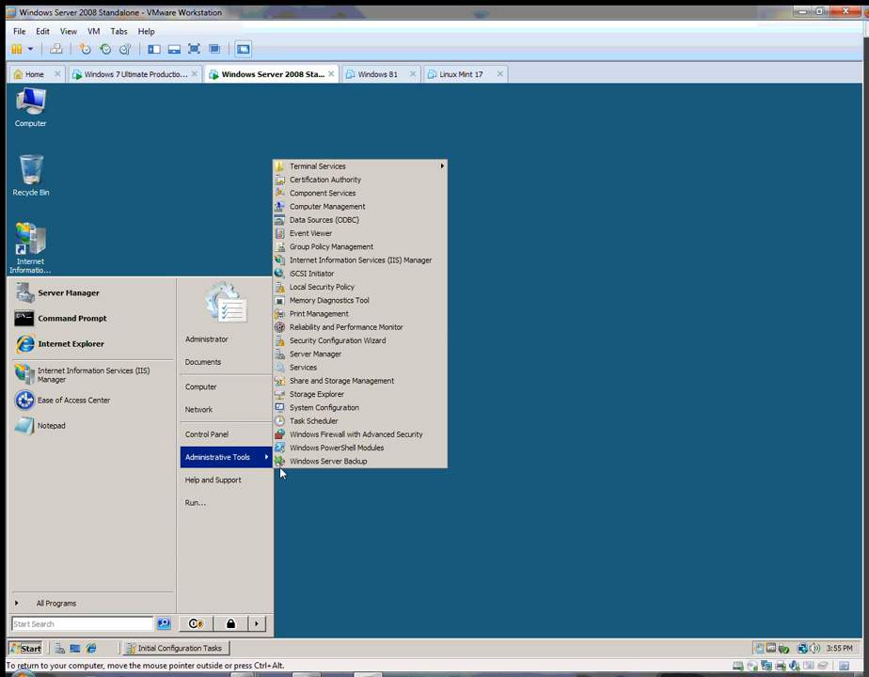
click(377, 181)
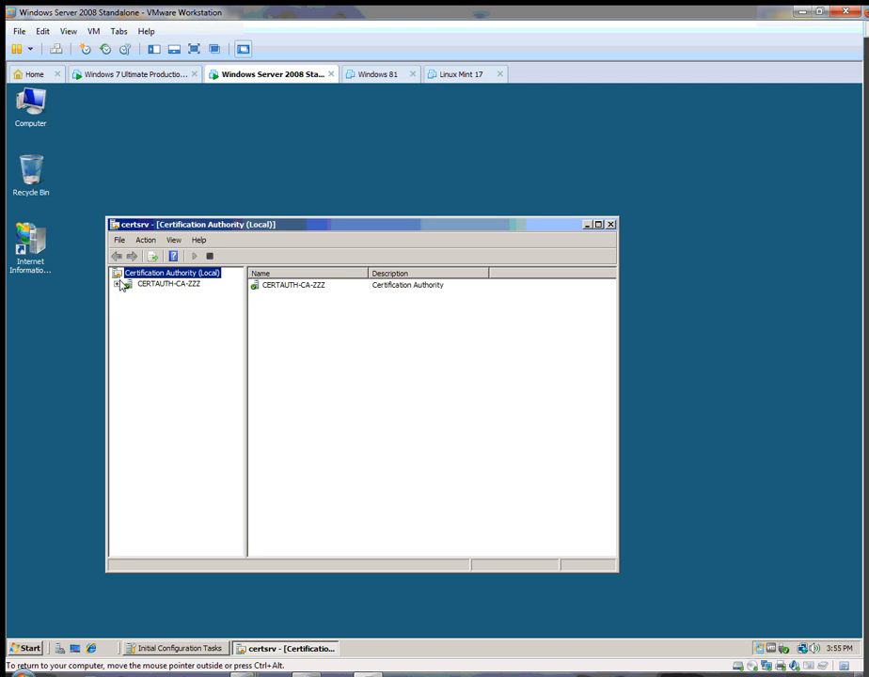
click(117, 284)
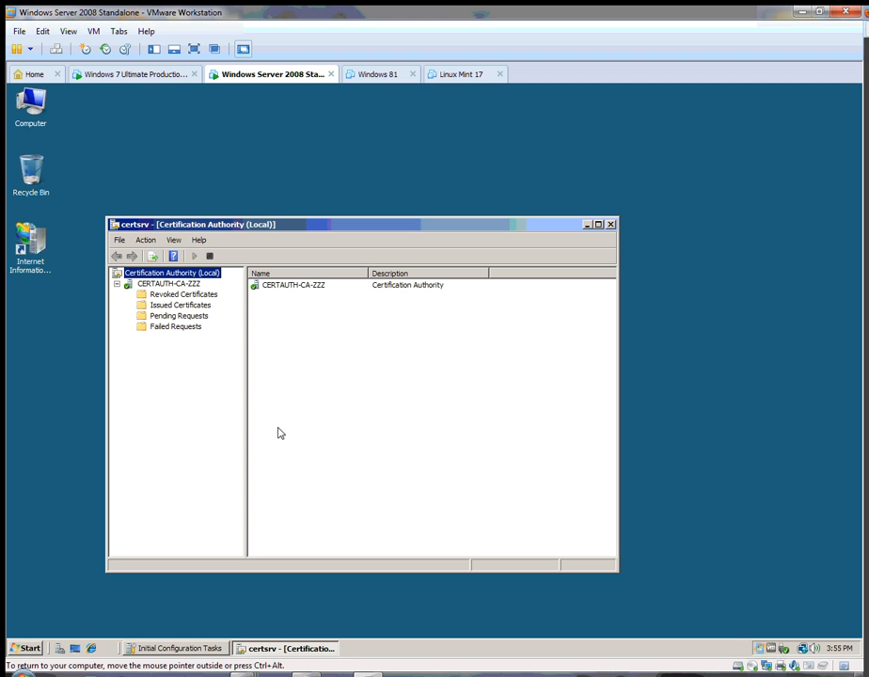
click(610, 225)
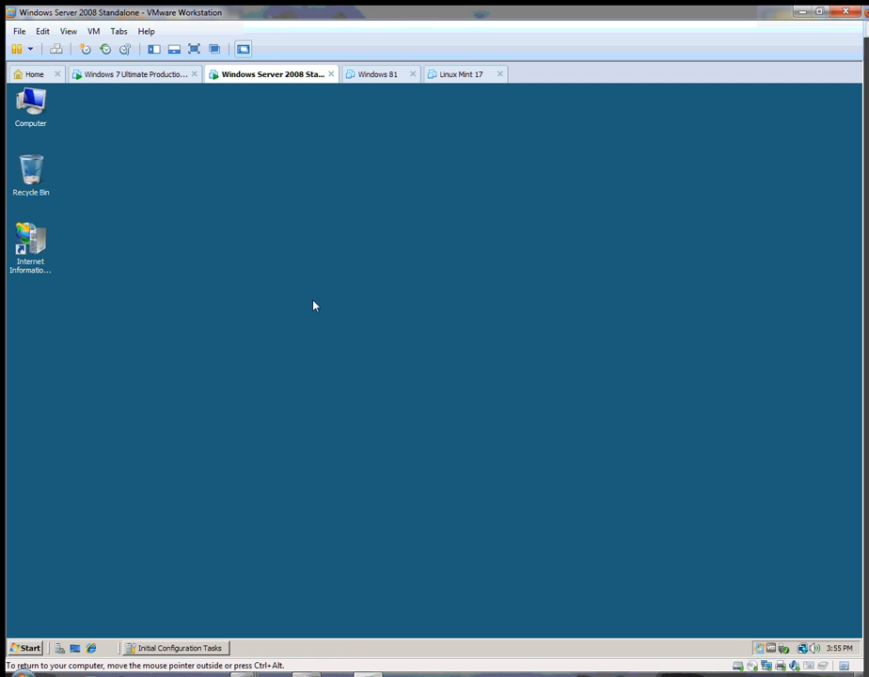
click(165, 649)
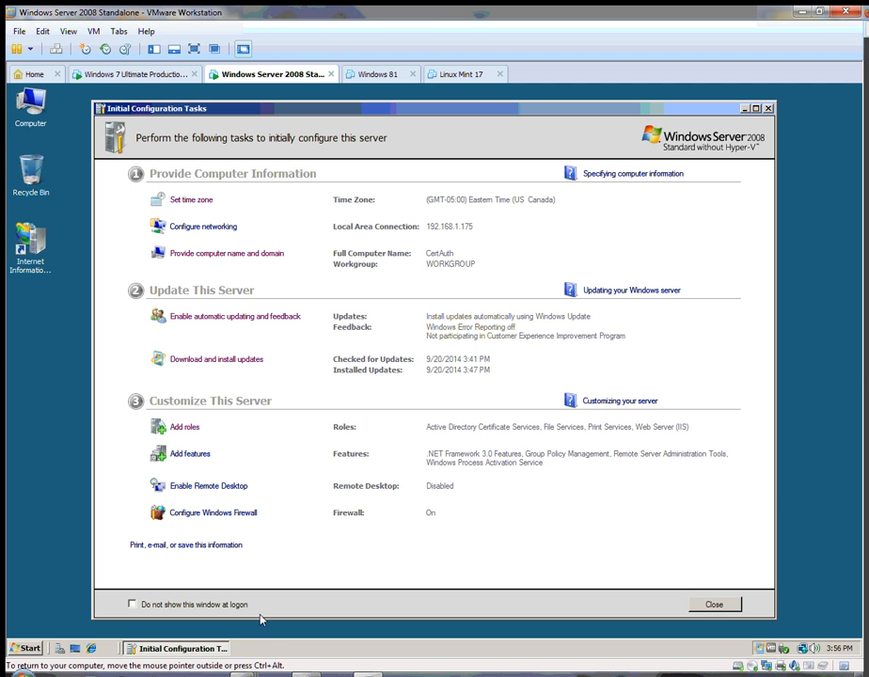
click(209, 650)
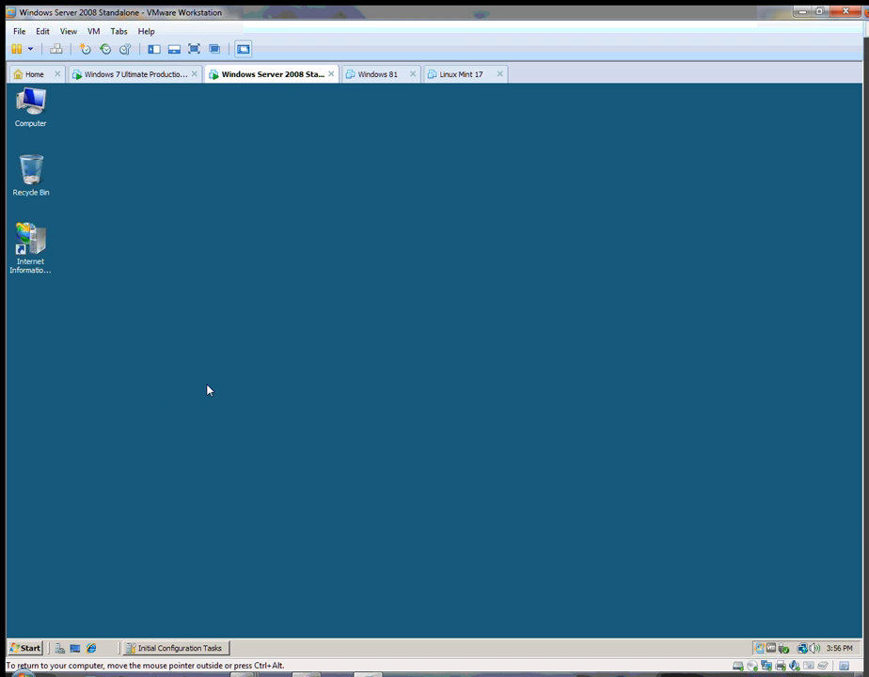
- Open Server Manager for this computer and display the Users folder under Local Users and Groups
right_click(35, 96)
click(61, 125)
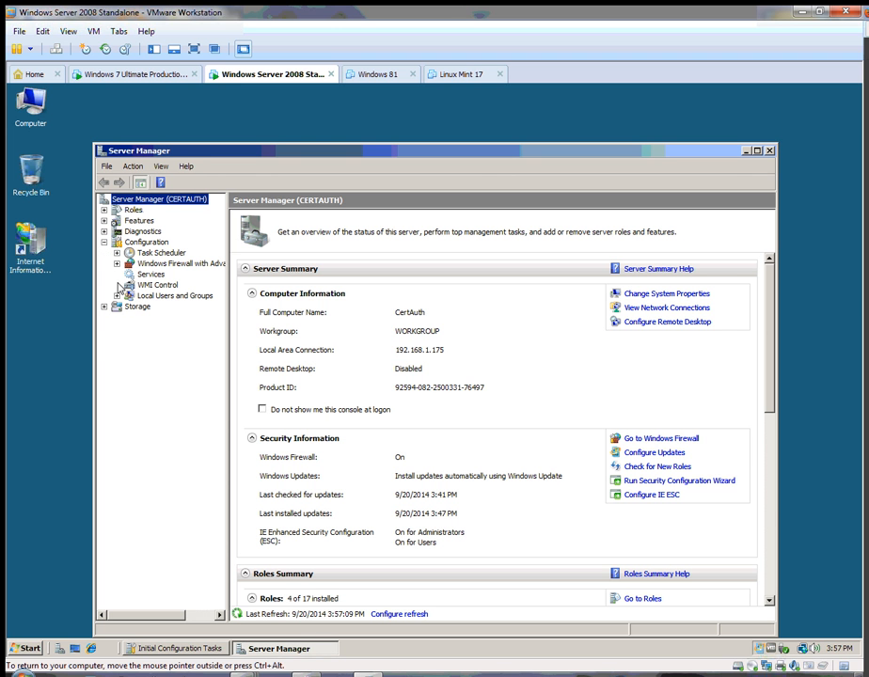
click(116, 295)
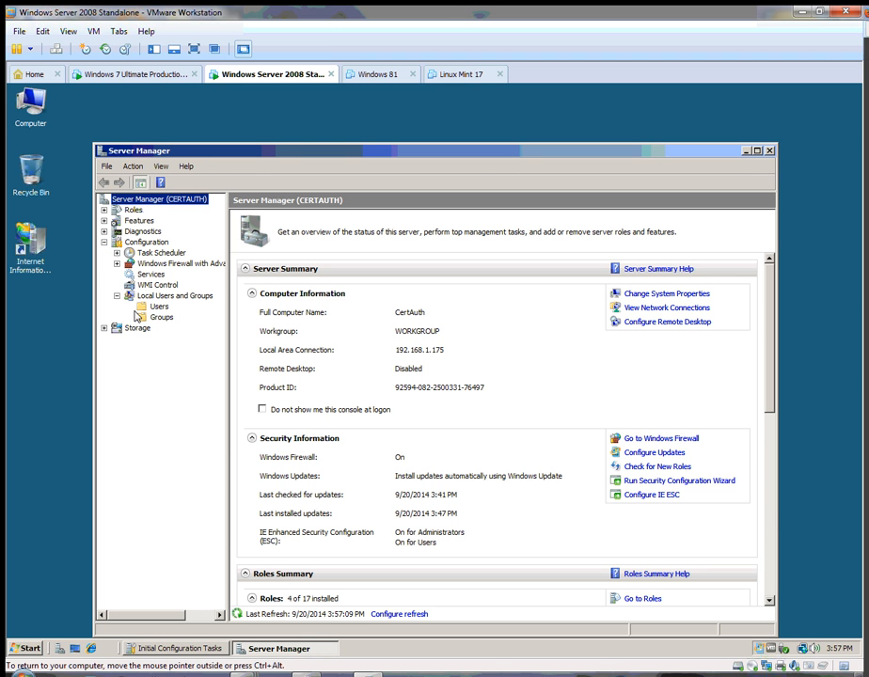
click(158, 307)
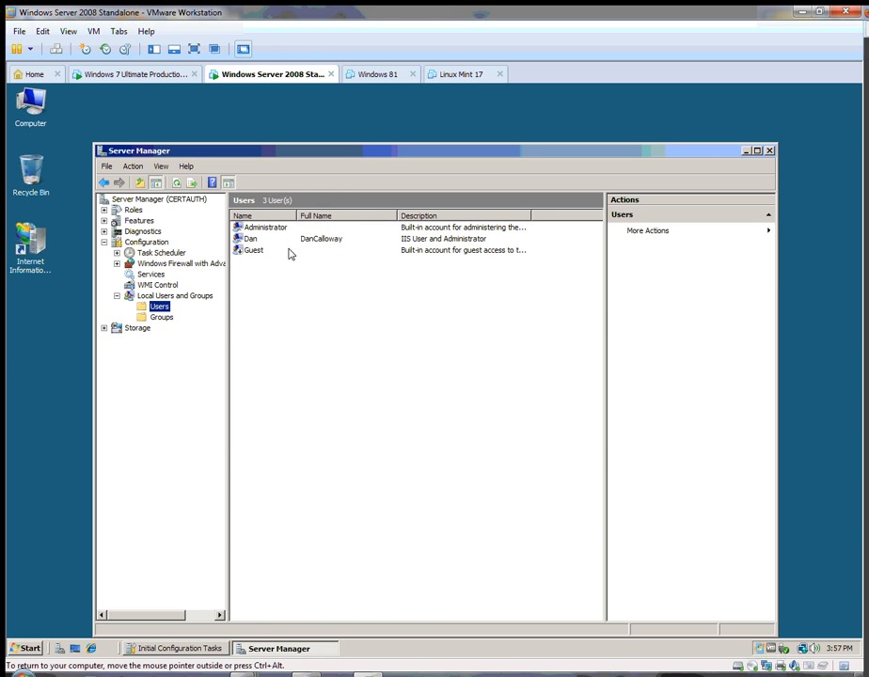
- Create the first local user with user name, full name and confirmed account password, without requiring a password change at next logon
right_click(314, 329)
click(329, 336)
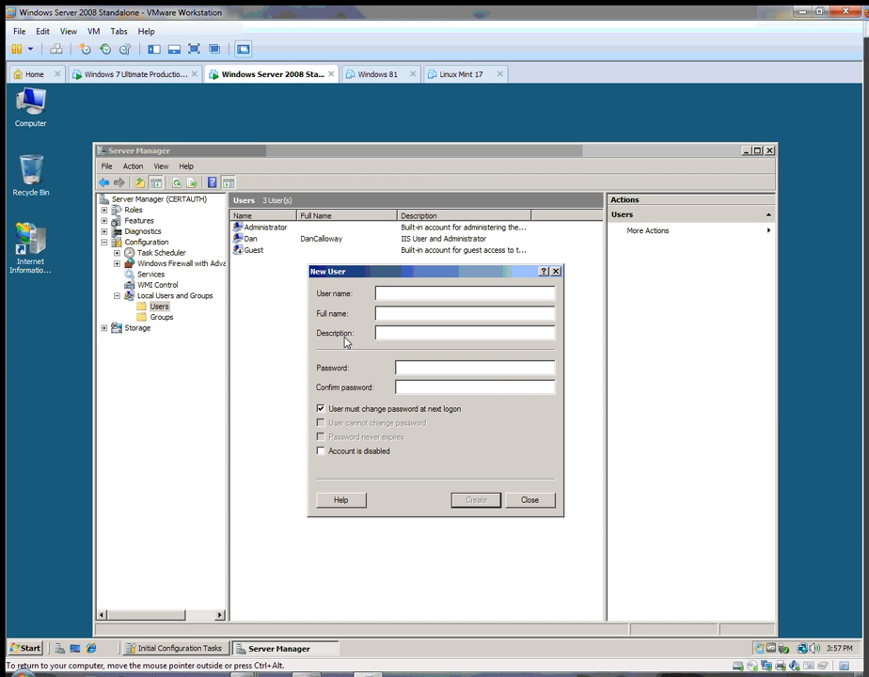
text(orville)
key(Tab)
text(orville)
click(440, 371)
text(********)
key(Tab)
text(********)
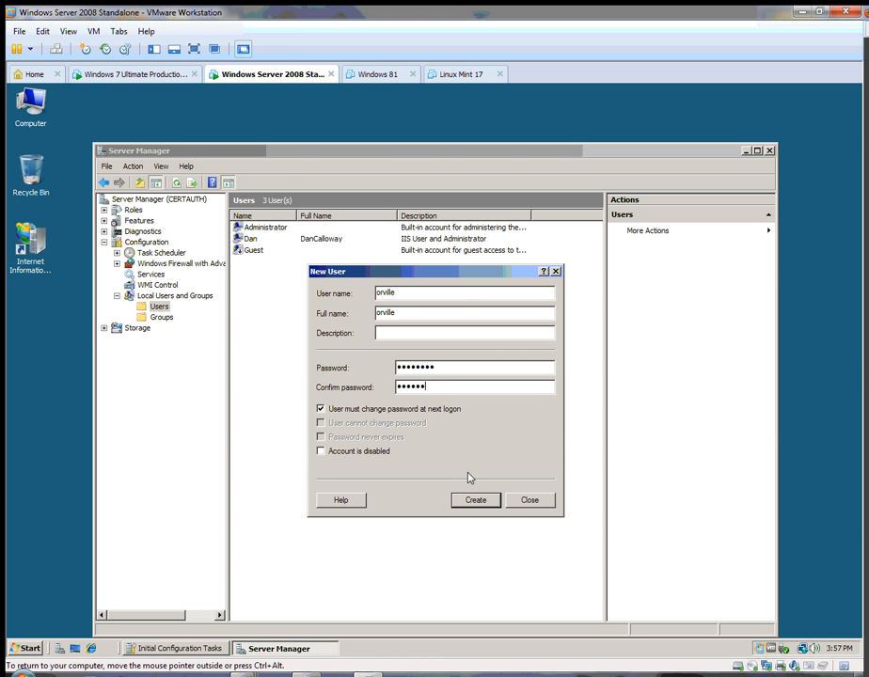
click(373, 414)
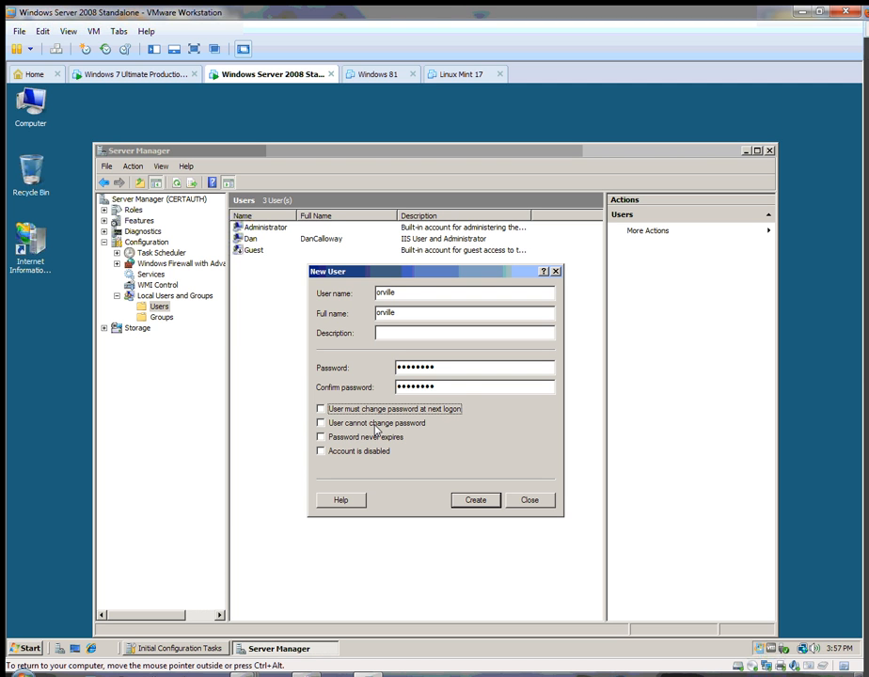
click(475, 501)
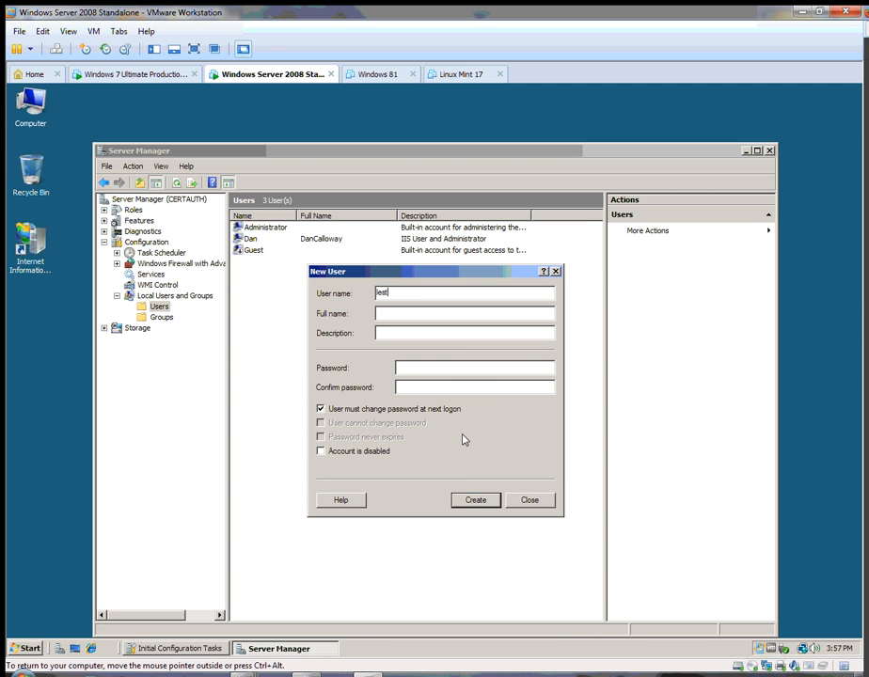
- Create a second local user with names and confirmed account password, without a required password change at next logon, and close Server Manager
key(Tab)
text(les)
click(456, 369)
text(********)
key(Tab)
text(********)
click(349, 414)
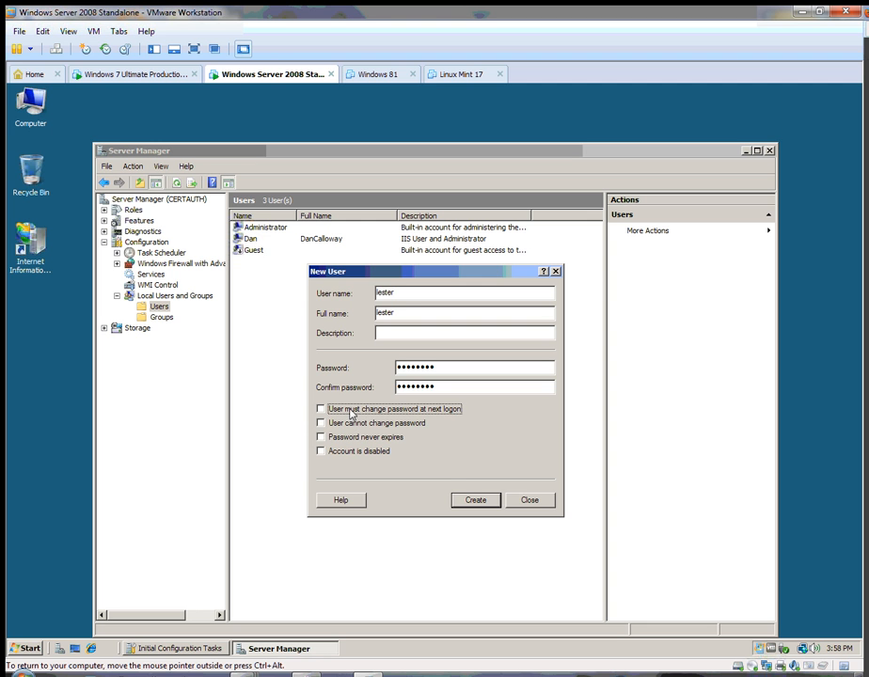
click(471, 500)
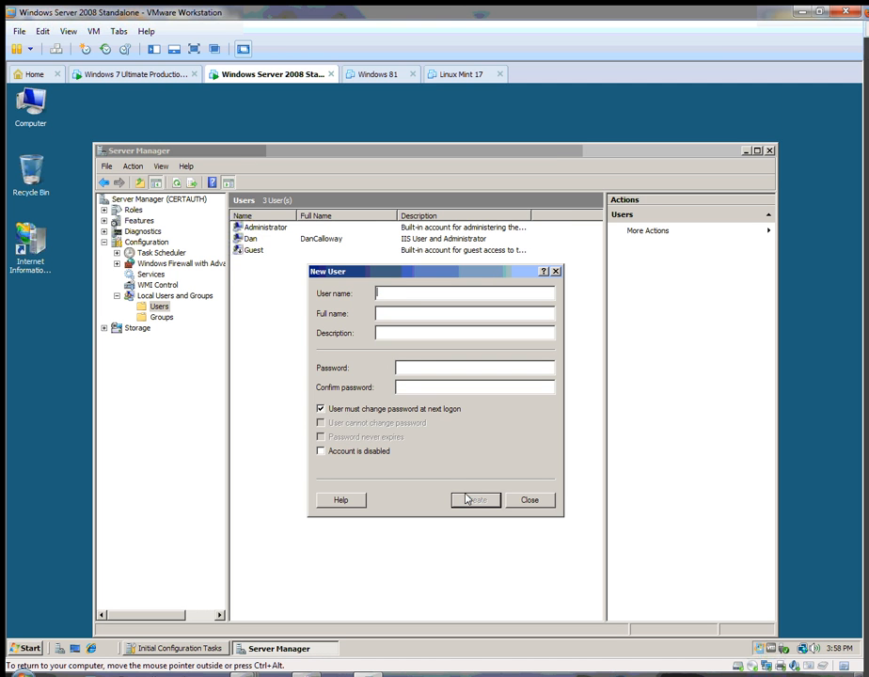
click(517, 501)
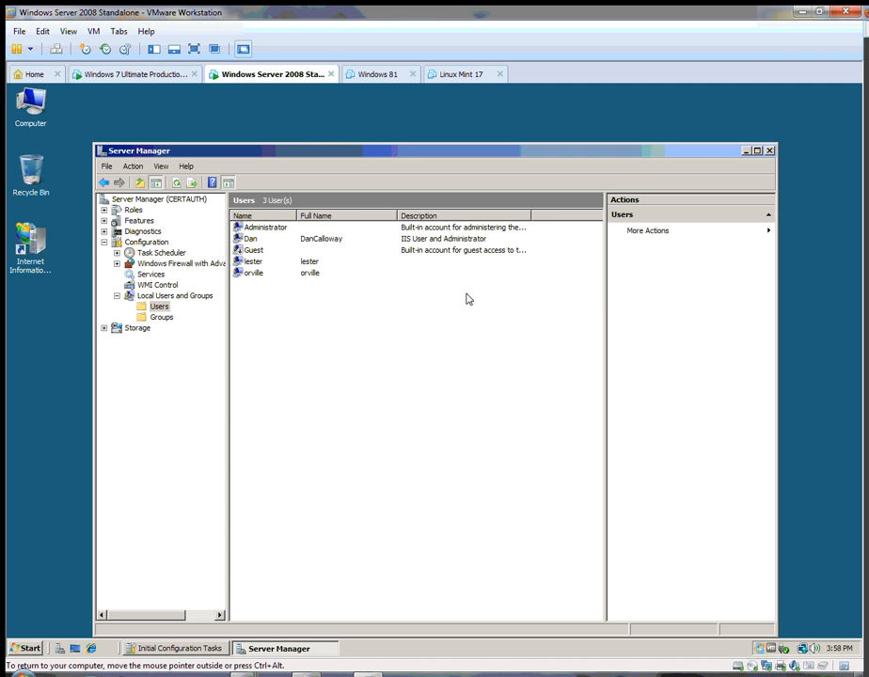
click(768, 151)
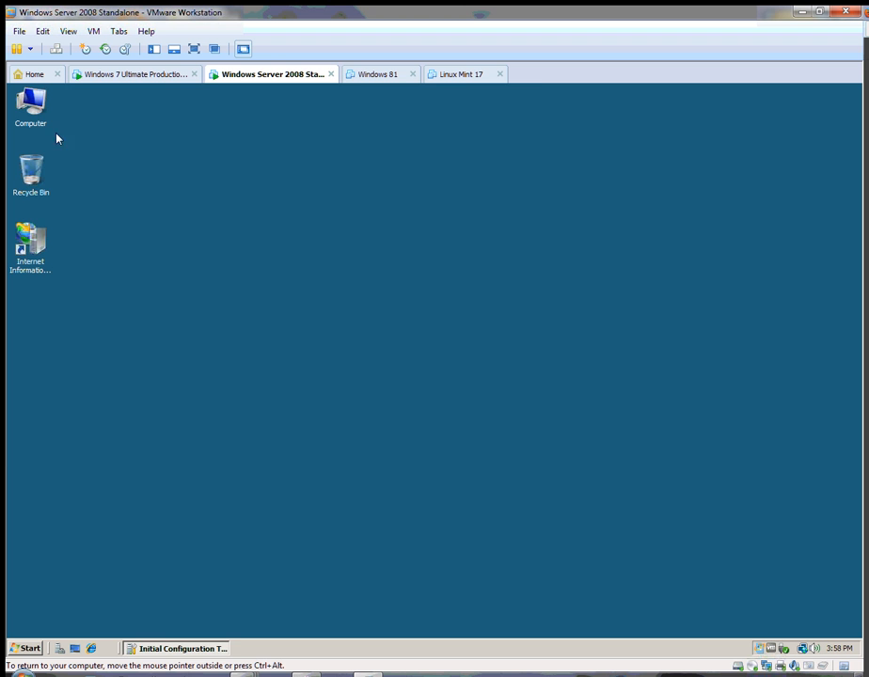
- Browse to the C:\inetpub\ftproot\LocalUser folder in Explorer
right_click(32, 101)
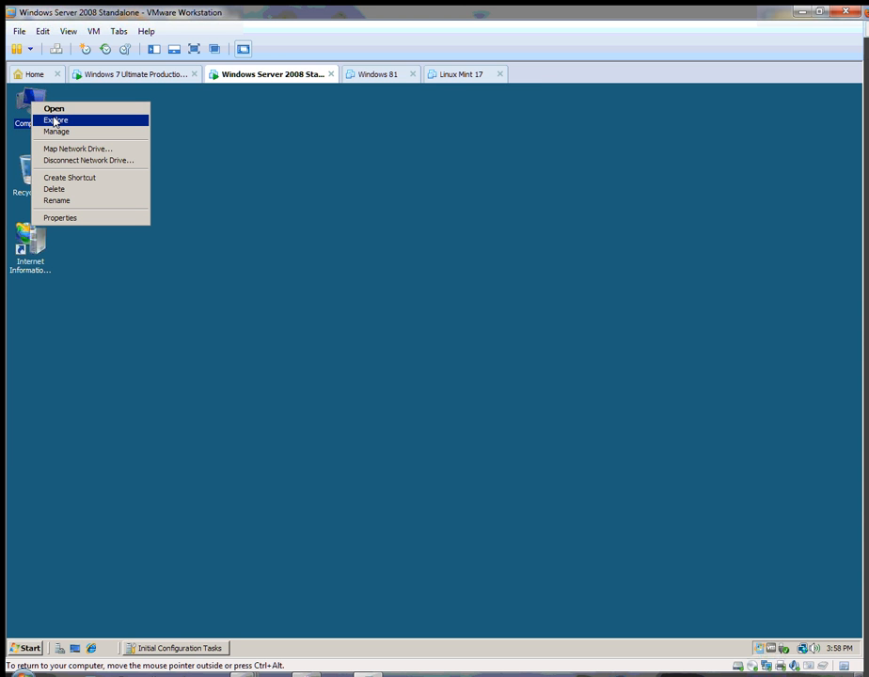
click(54, 120)
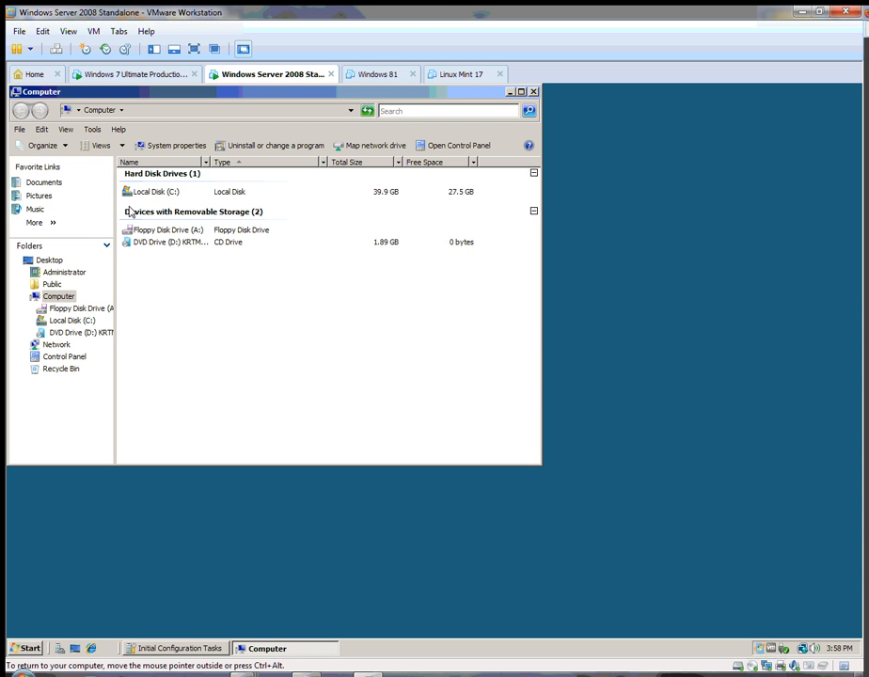
double_click(130, 193)
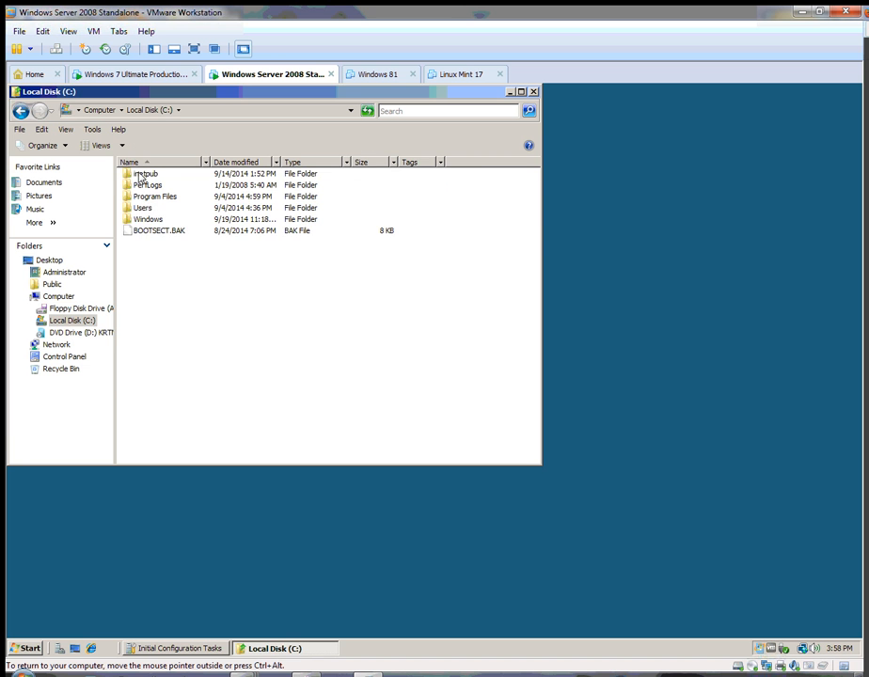
click(139, 177)
double_click(139, 177)
double_click(142, 185)
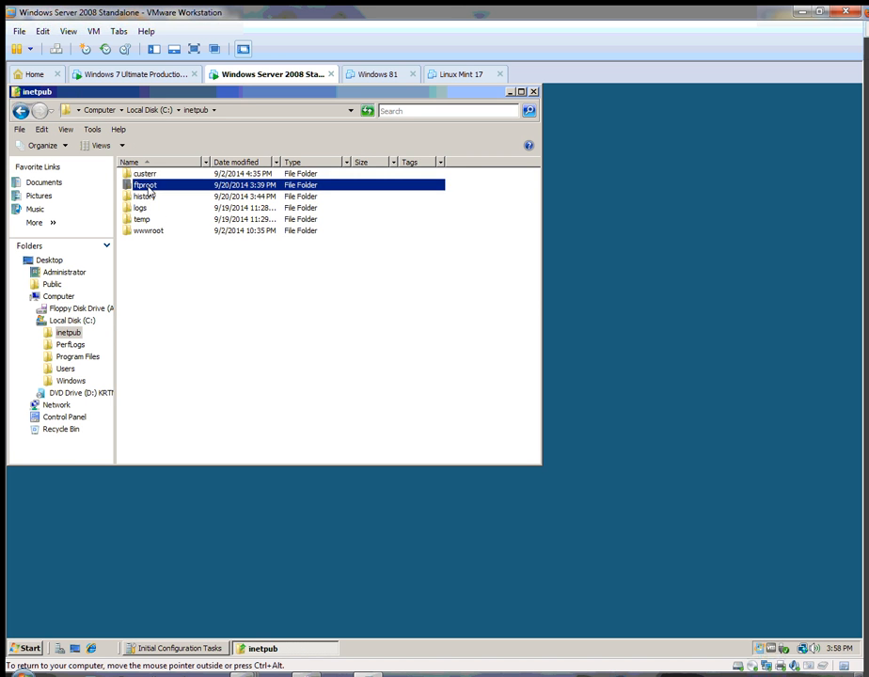
double_click(148, 187)
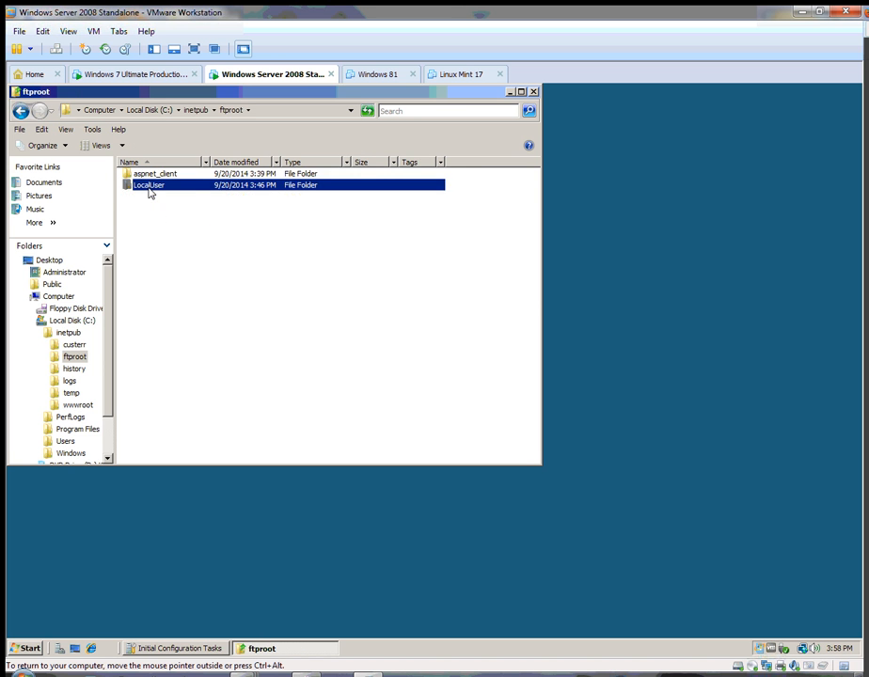
- Create a folder in LocalUser named exactly like the first new user account
right_click(181, 234)
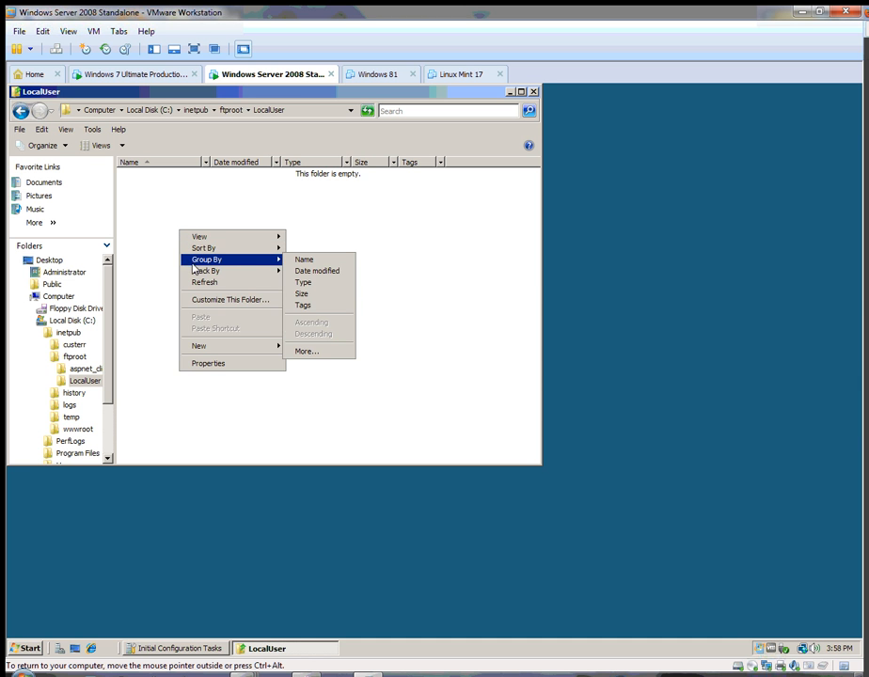
mouse_move(239, 347)
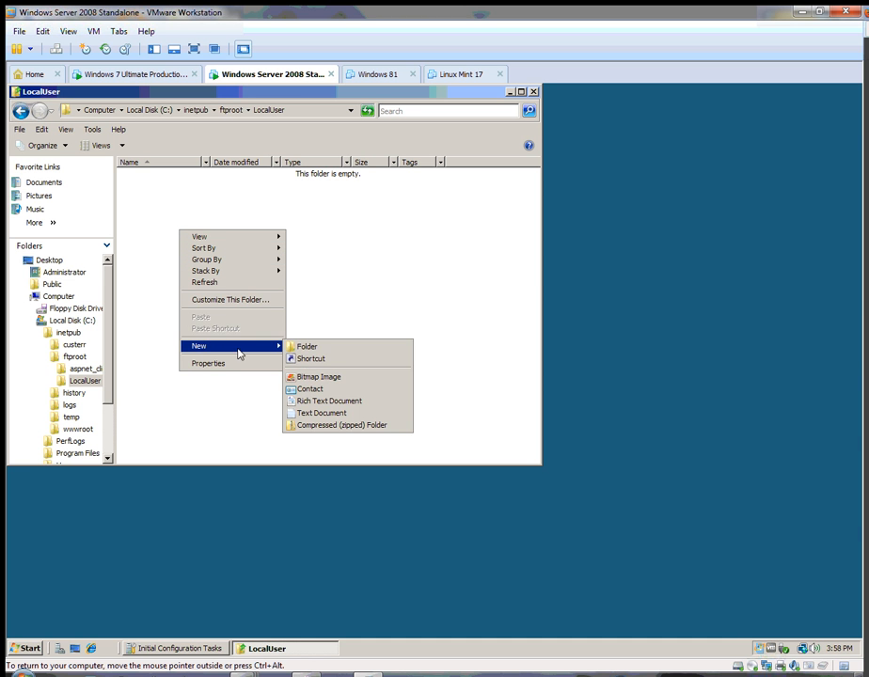
click(300, 347)
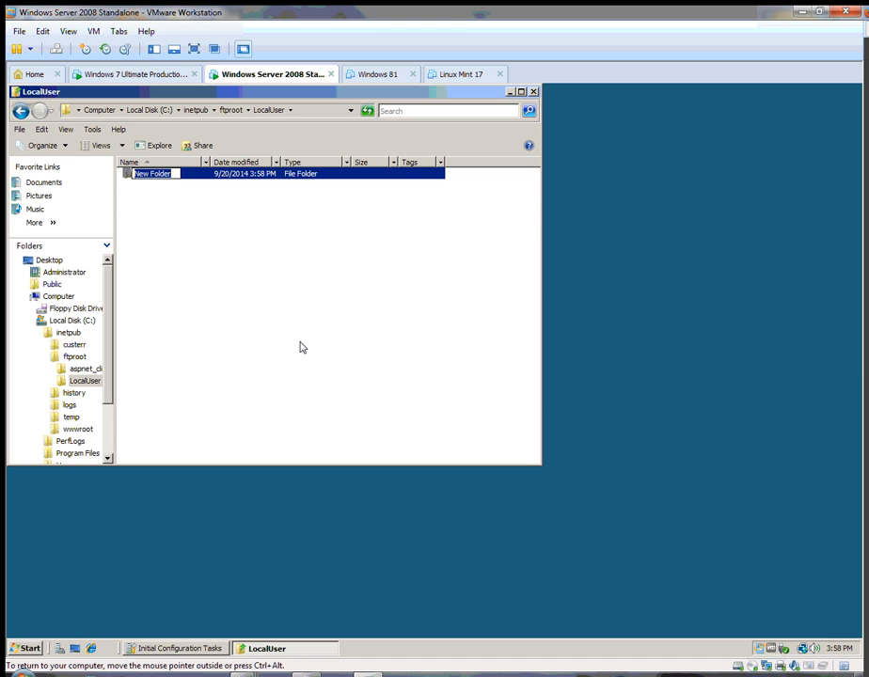
text(orville)
key(Return)
- Create another folder in LocalUser named exactly like the second new user account
right_click(182, 243)
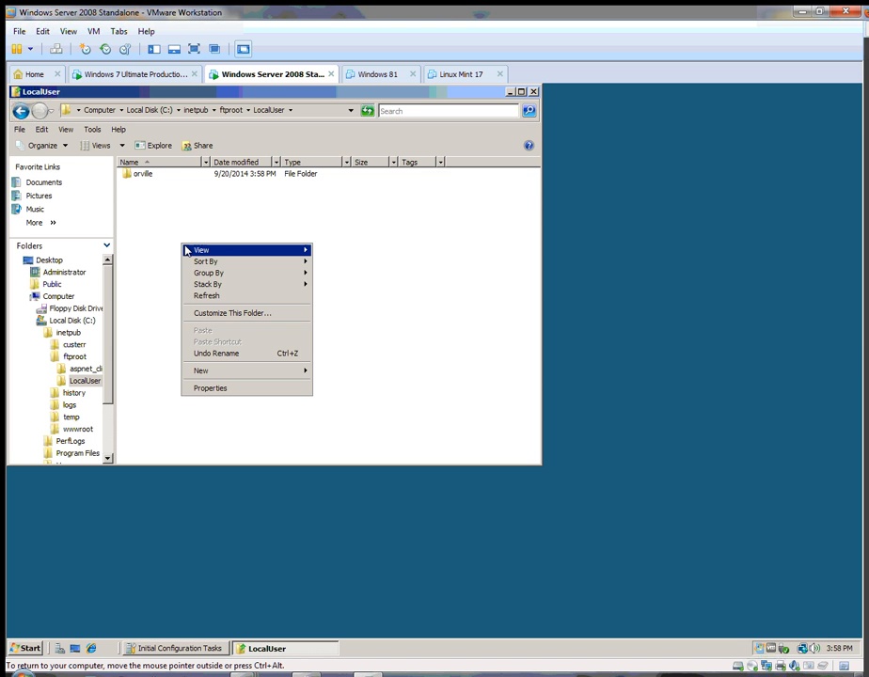
mouse_move(202, 370)
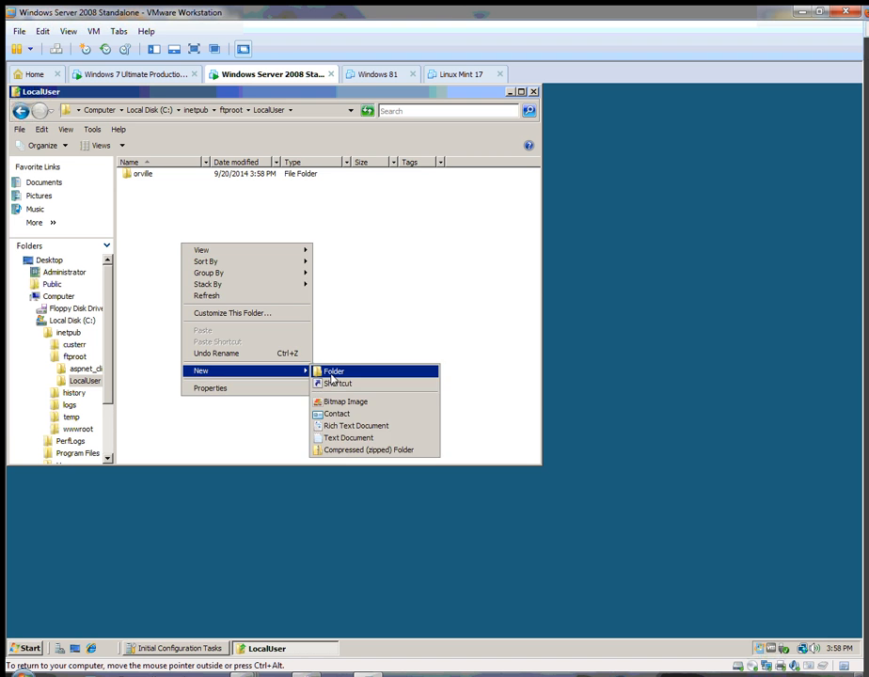
click(324, 370)
text(lester)
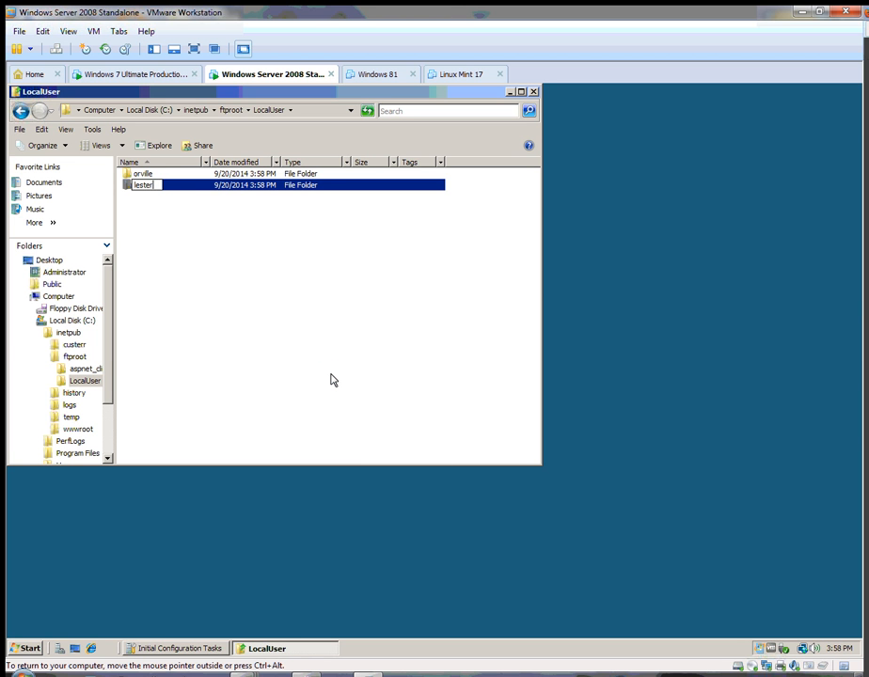
key(Return)
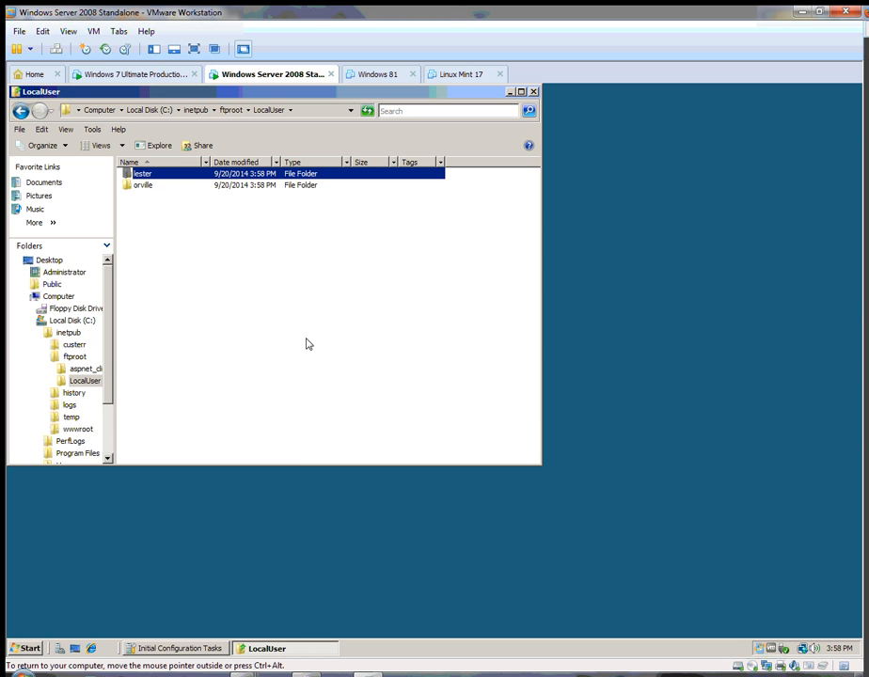
click(307, 341)
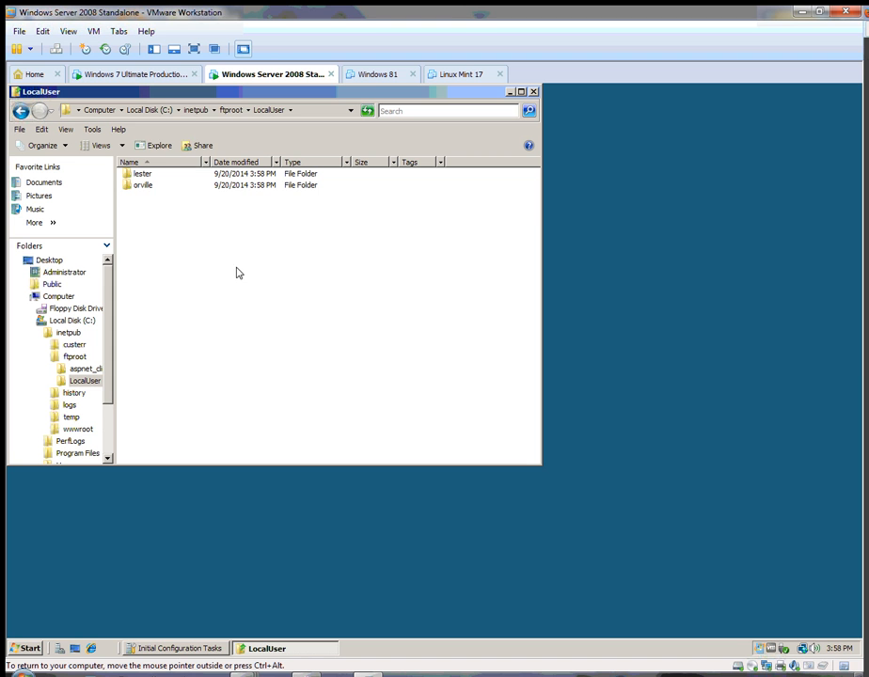
- Add the first user's account to the security permissions of its matching LocalUser folder and allow it Full control
right_click(152, 177)
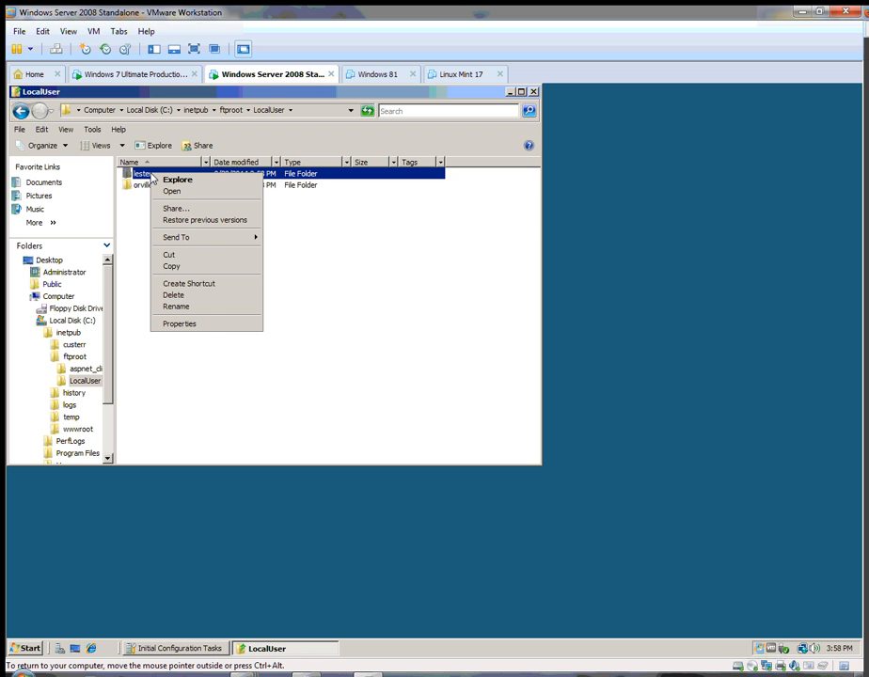
click(209, 324)
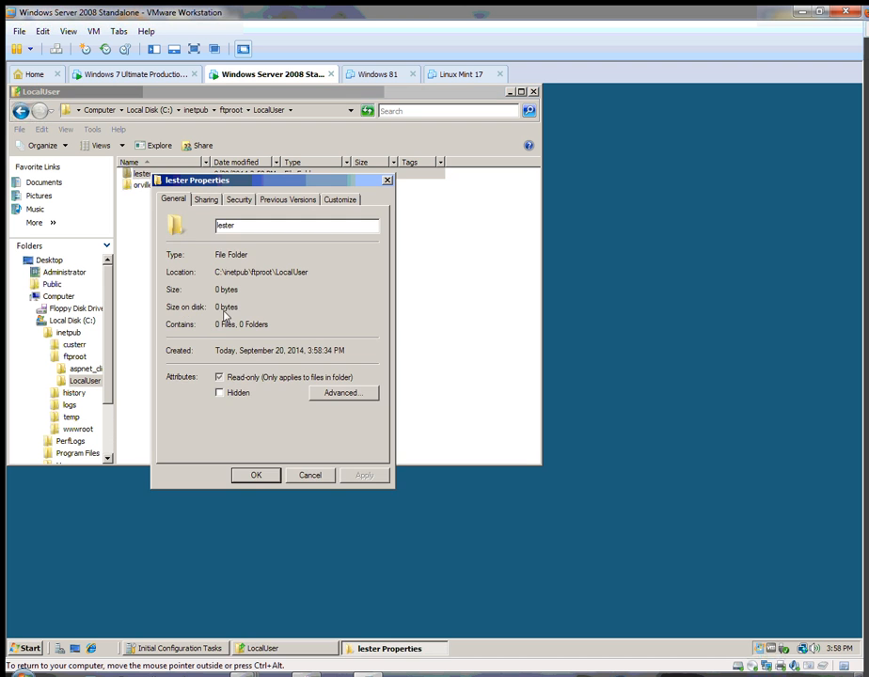
click(239, 200)
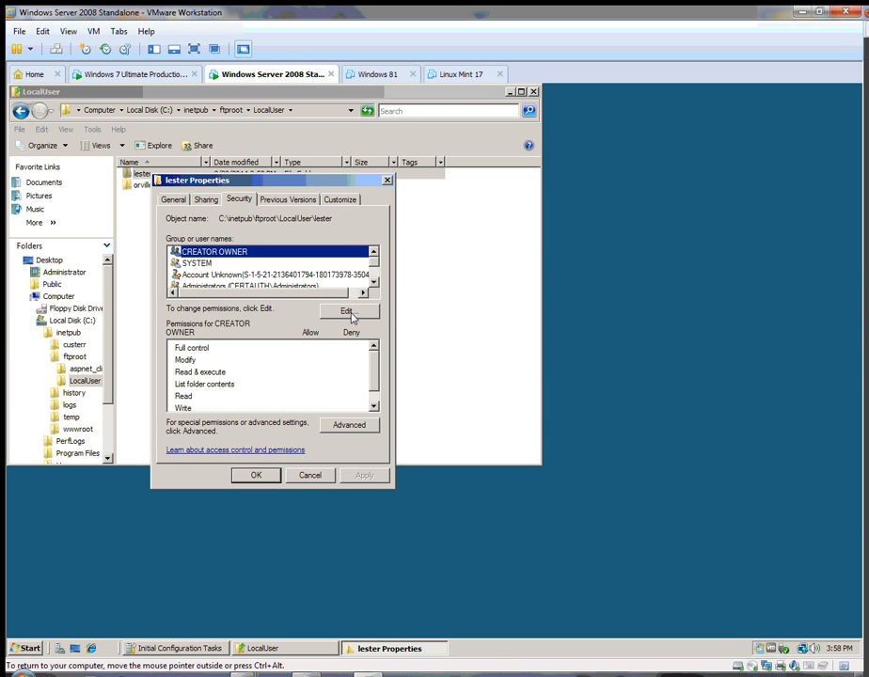
mouse_move(372, 262)
mouse_down()
mouse_move(374, 276)
mouse_move(378, 259)
mouse_up()
click(355, 312)
click(318, 374)
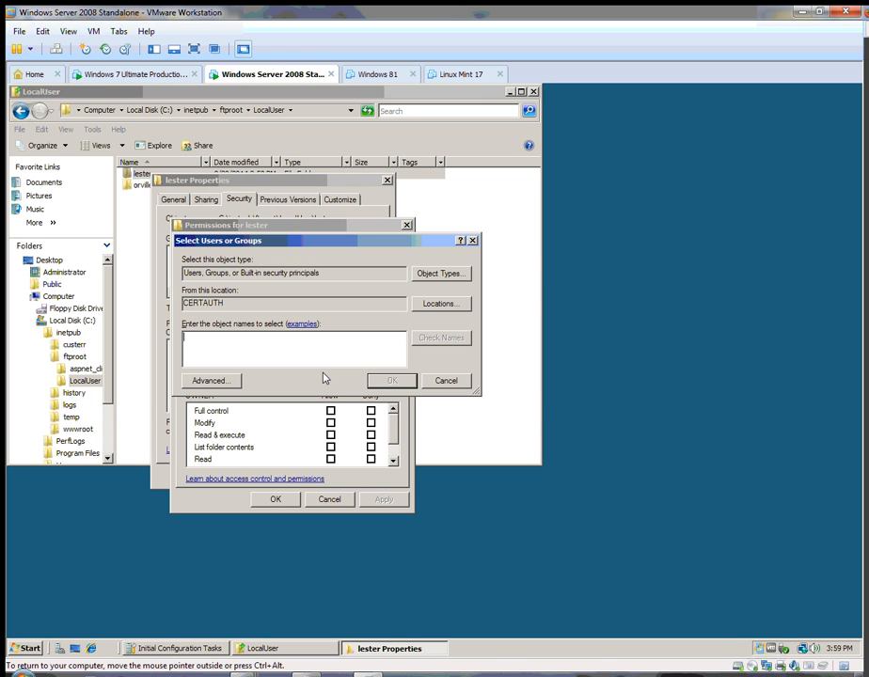
text(lester)
click(386, 380)
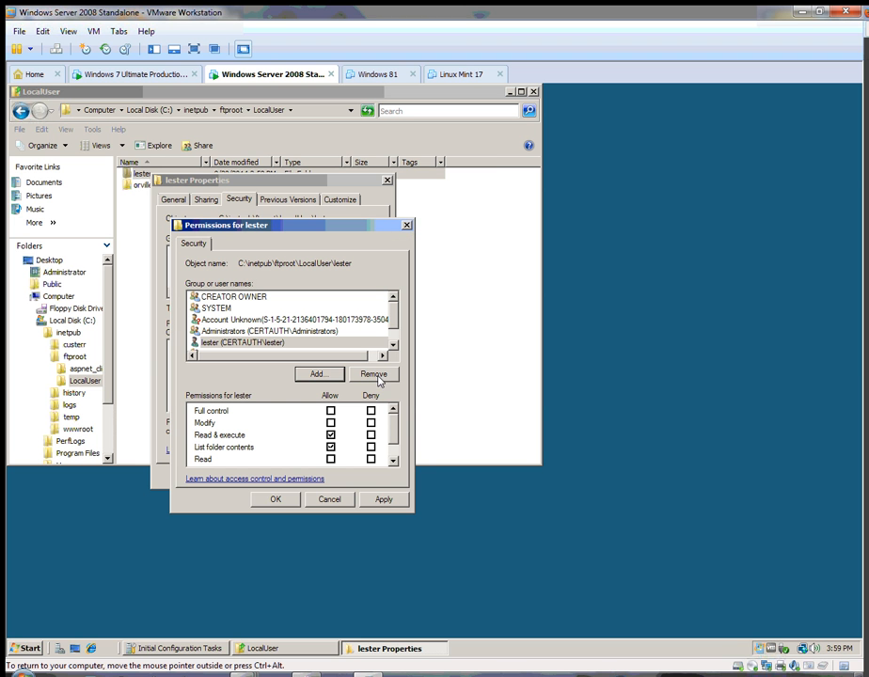
click(331, 411)
click(276, 499)
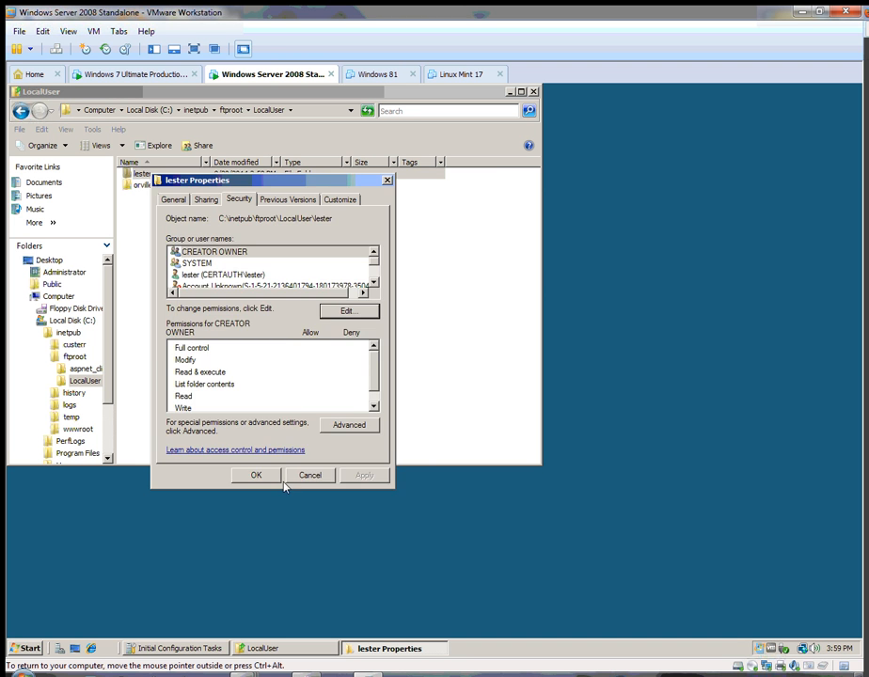
click(256, 475)
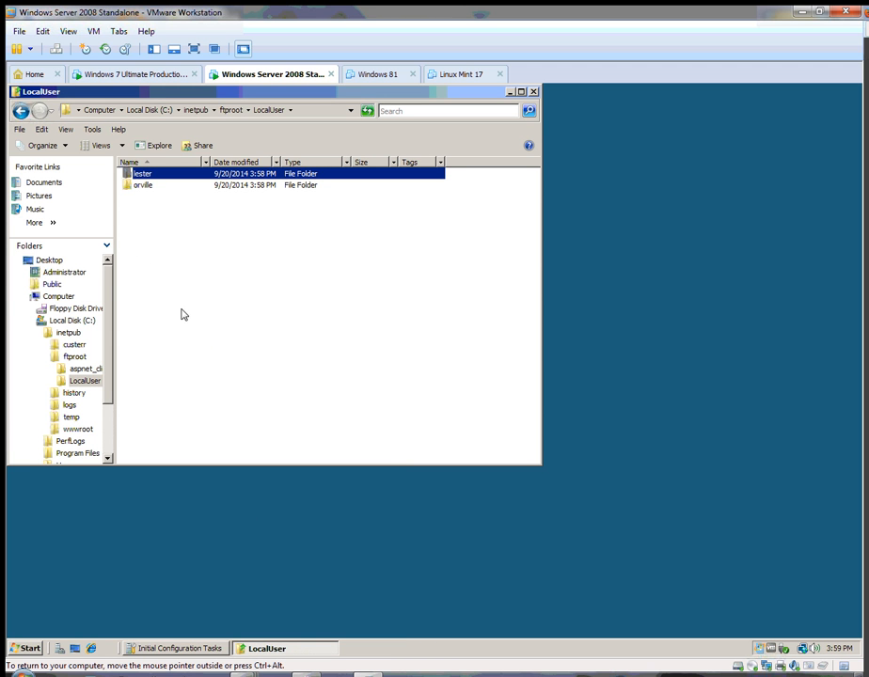
- Add the second user's account to the security permissions of its matching LocalUser folder, and close the Explorer window
right_click(149, 188)
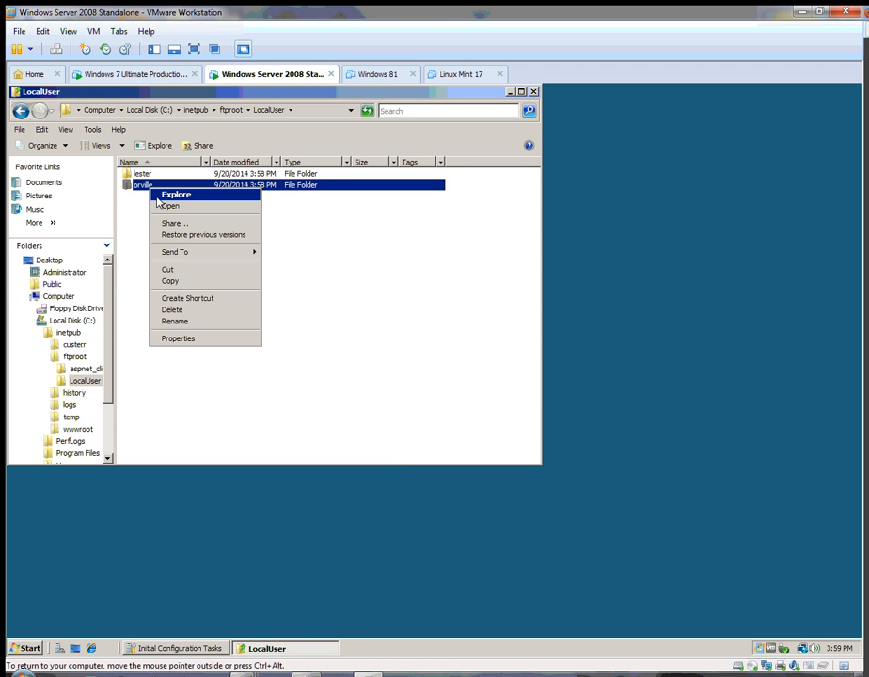
click(178, 340)
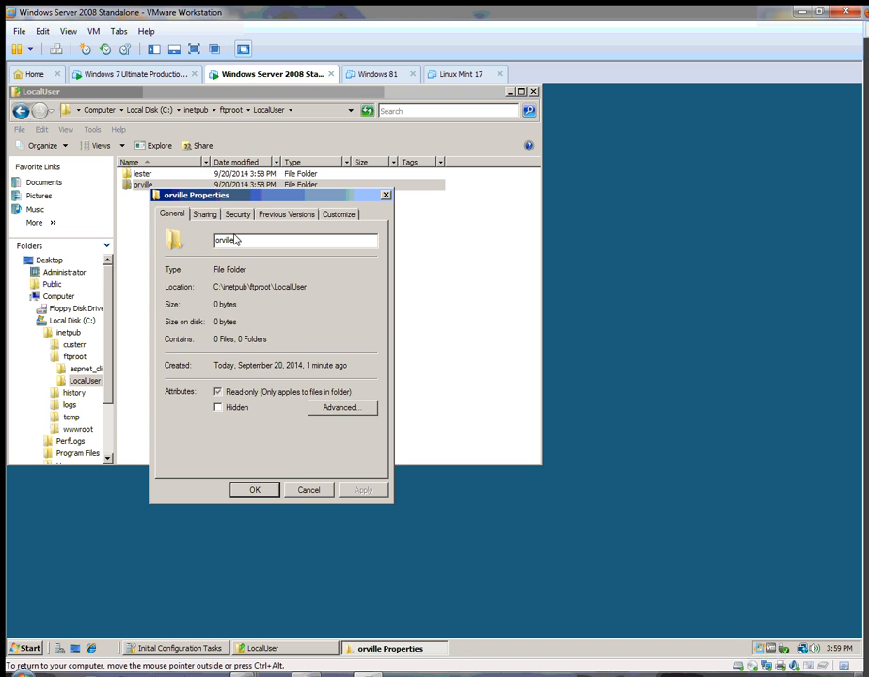
click(238, 214)
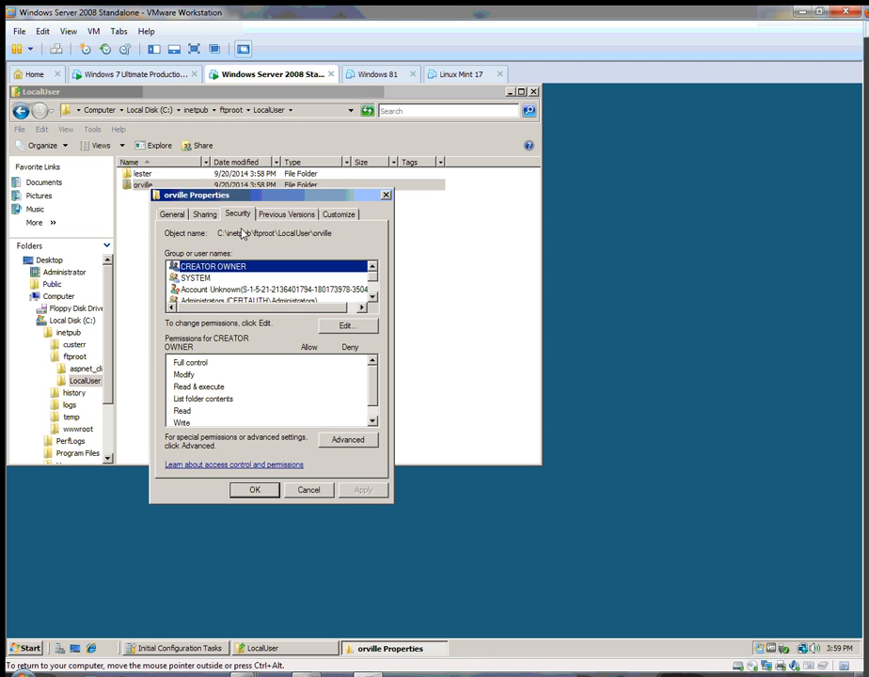
click(341, 327)
click(364, 385)
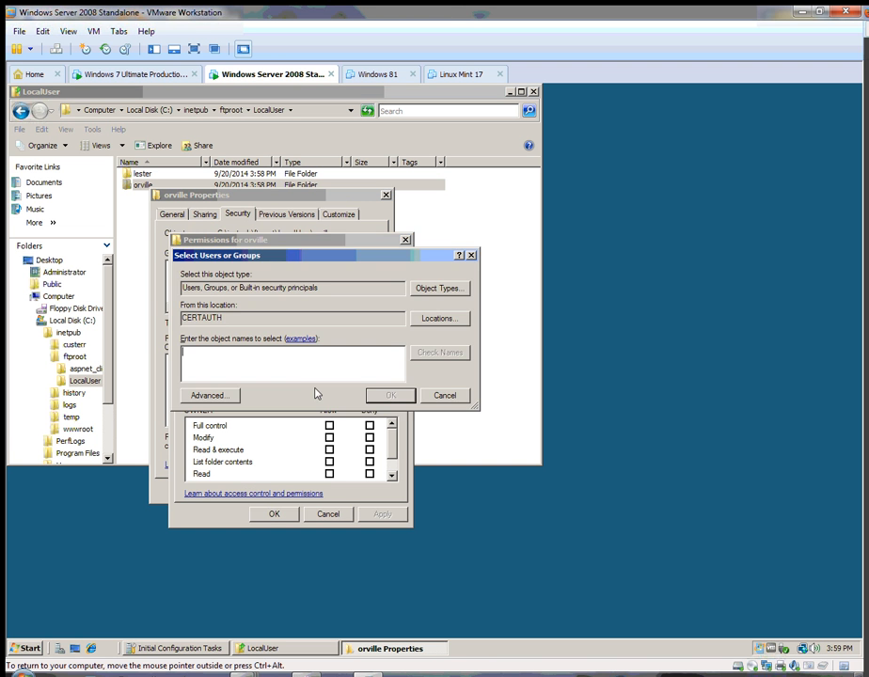
text(orville)
click(375, 403)
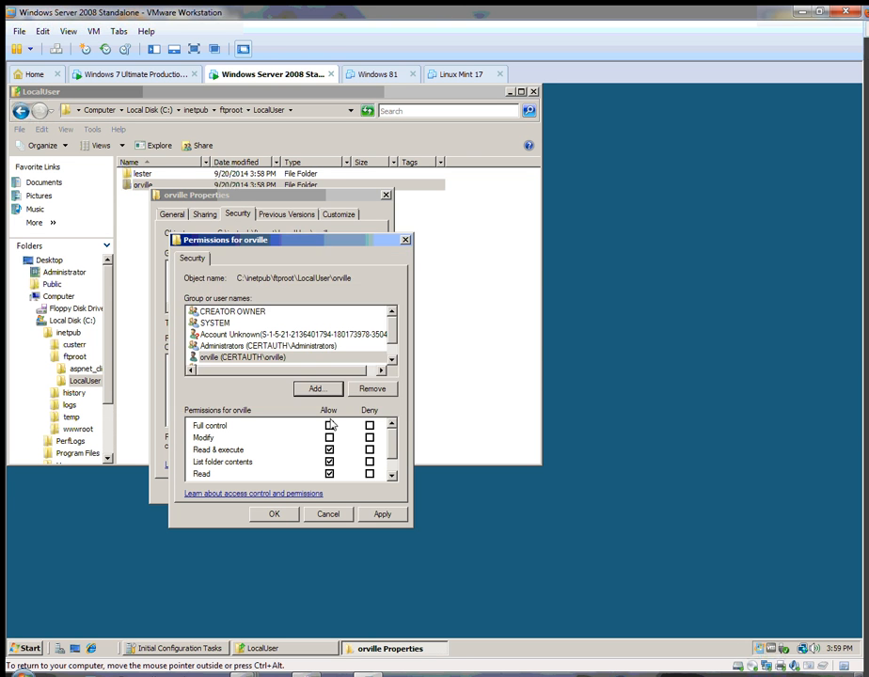
click(288, 516)
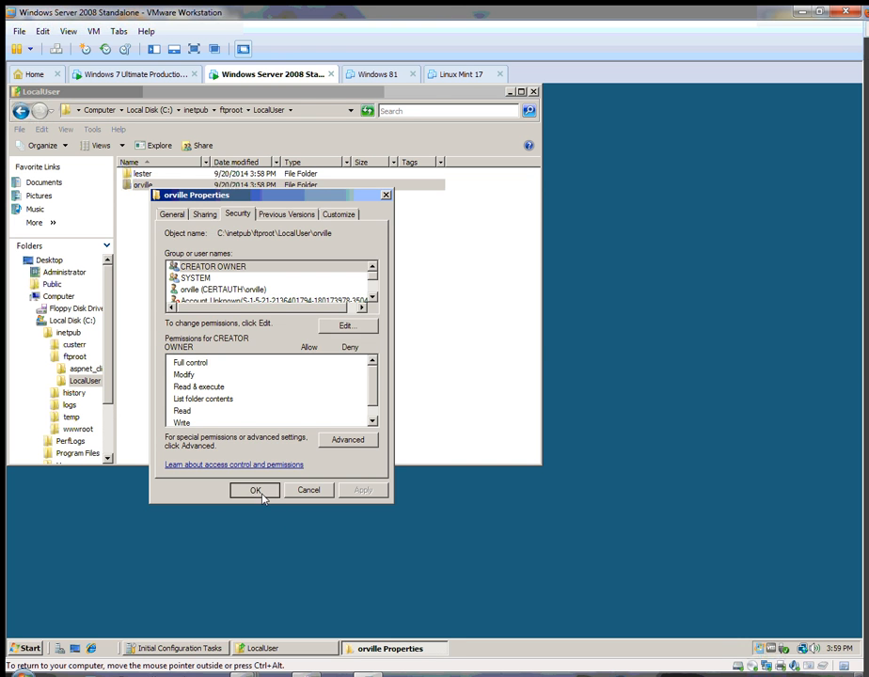
click(262, 497)
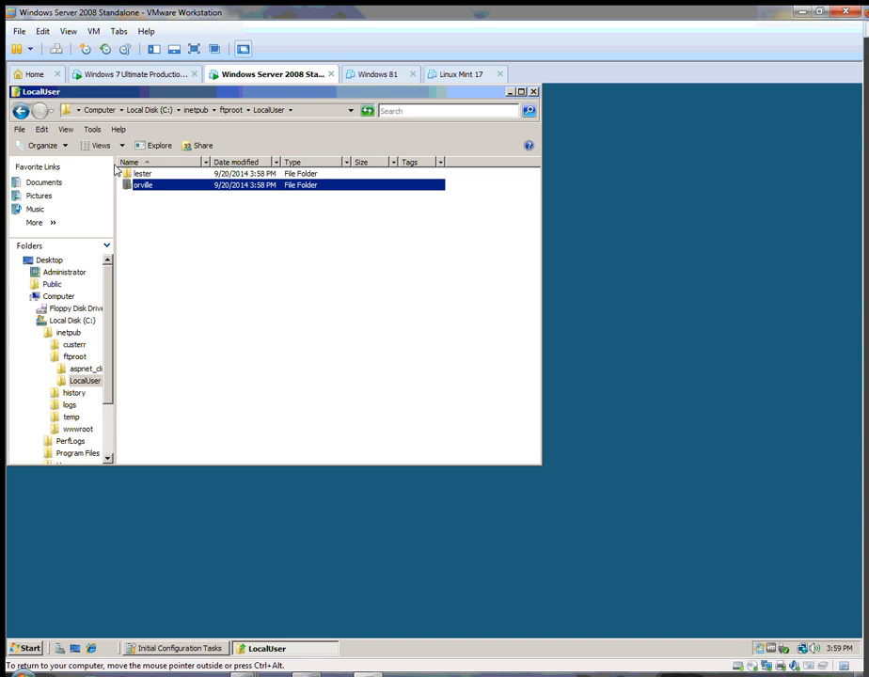
click(533, 91)
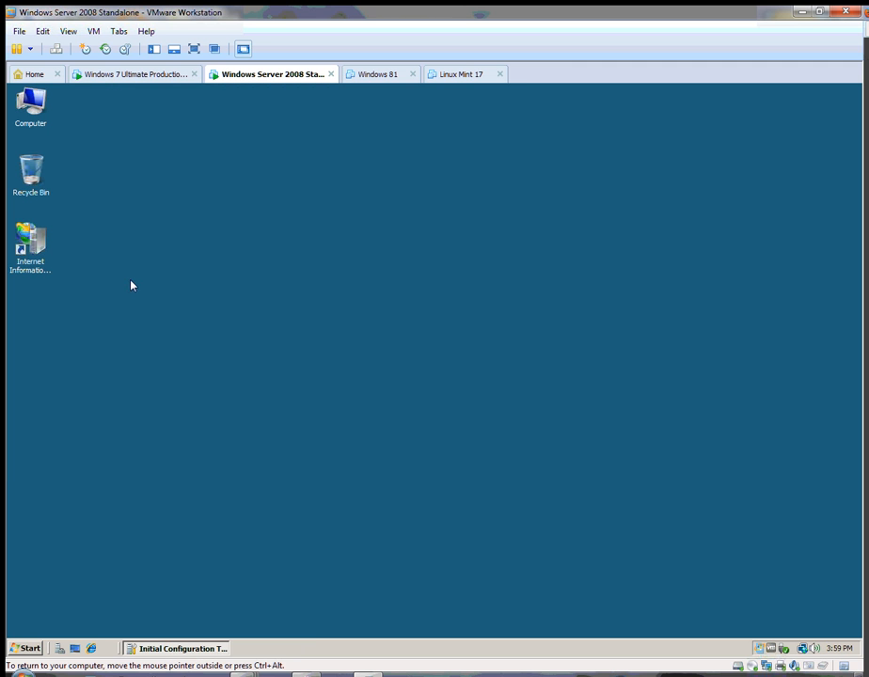
- Open Internet Information Services (IIS) Manager and expand the CERTAUTH server down to its individual sites
right_click(35, 241)
click(54, 246)
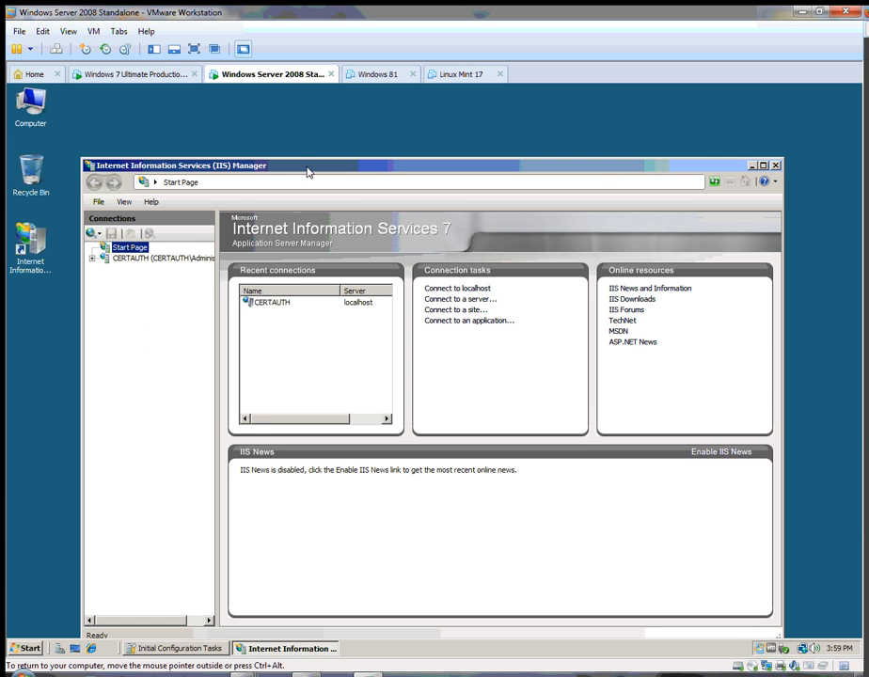
drag(307, 169, 296, 142)
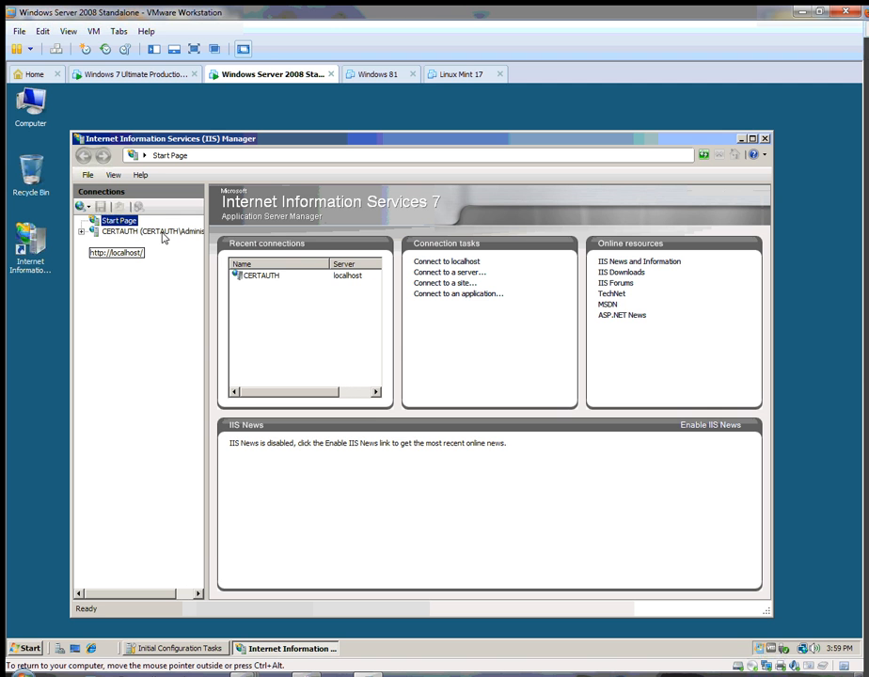
click(81, 233)
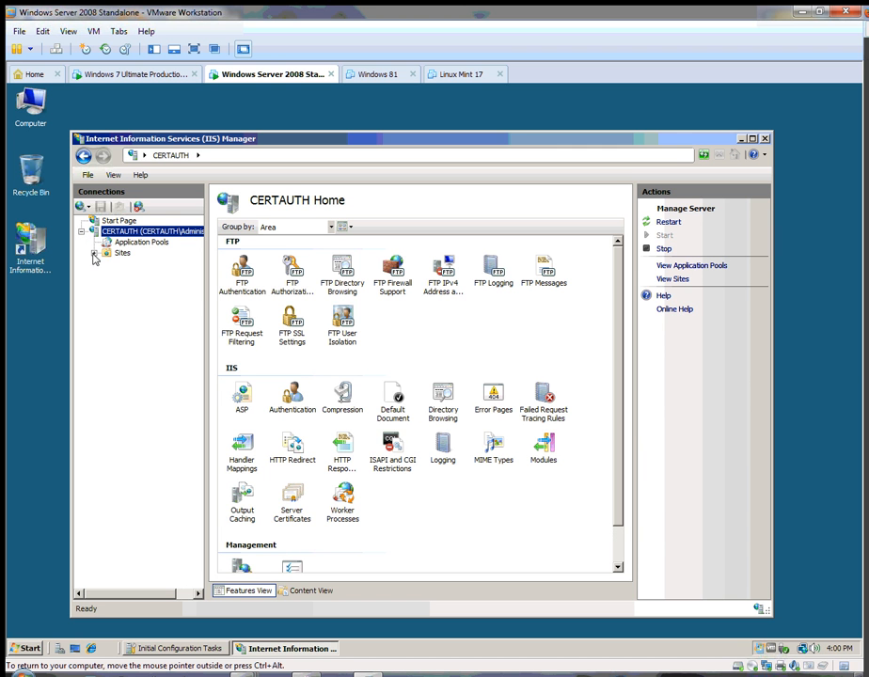
click(94, 254)
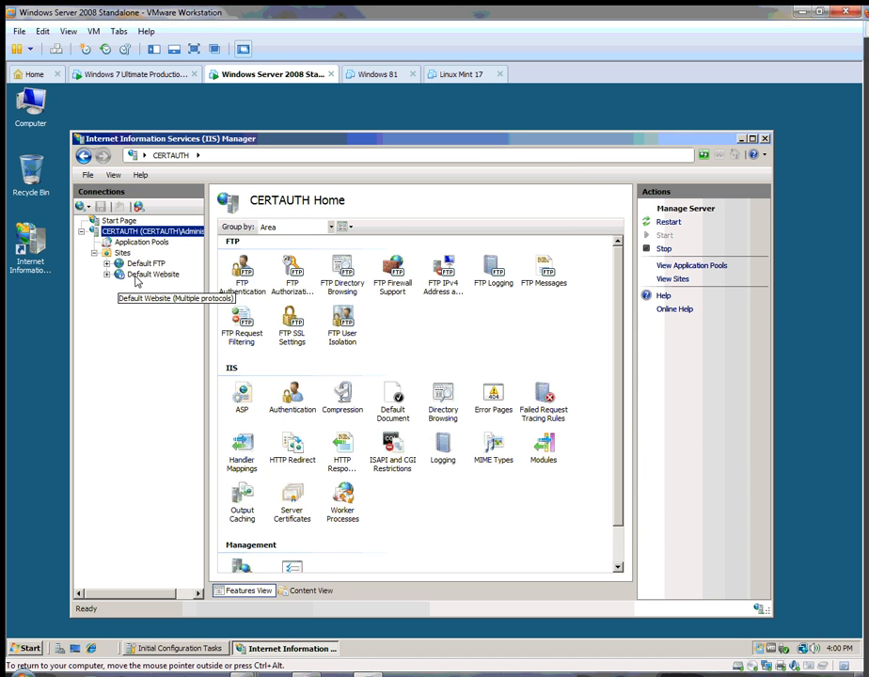
- Examine the http binding settings of Default Website and close the bindings without changing anything
click(137, 276)
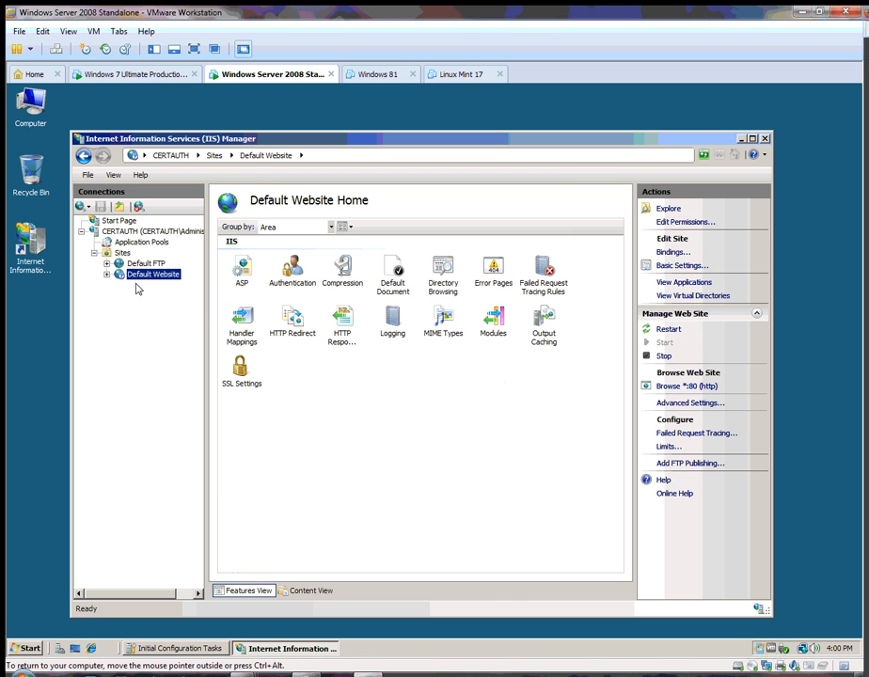
click(122, 253)
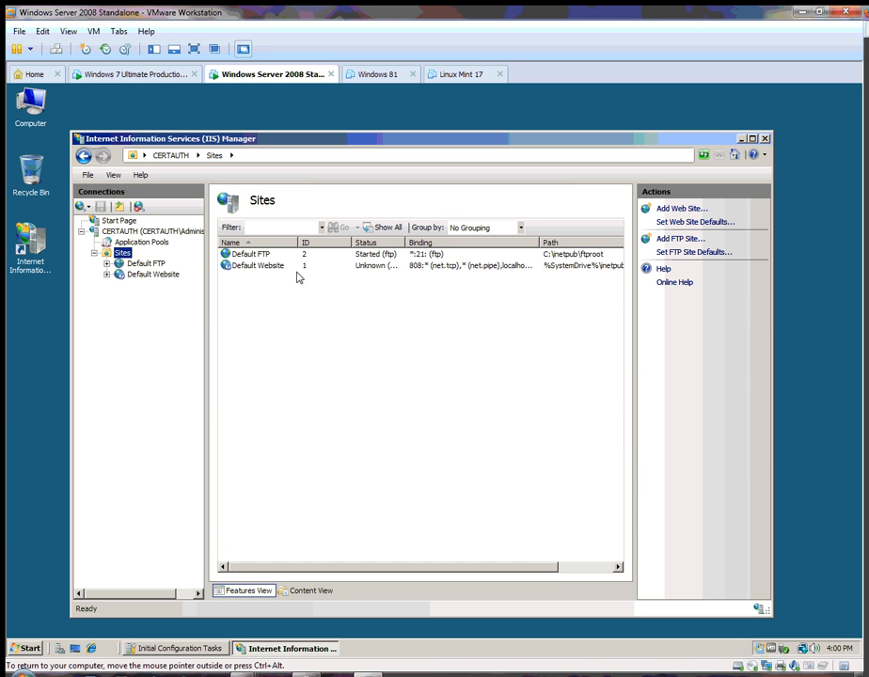
click(275, 266)
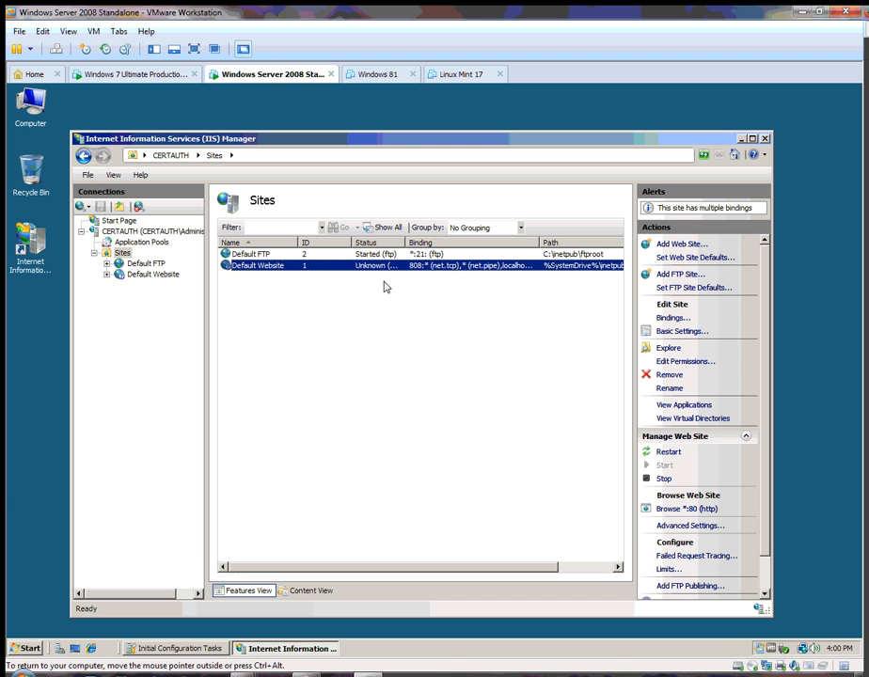
click(672, 318)
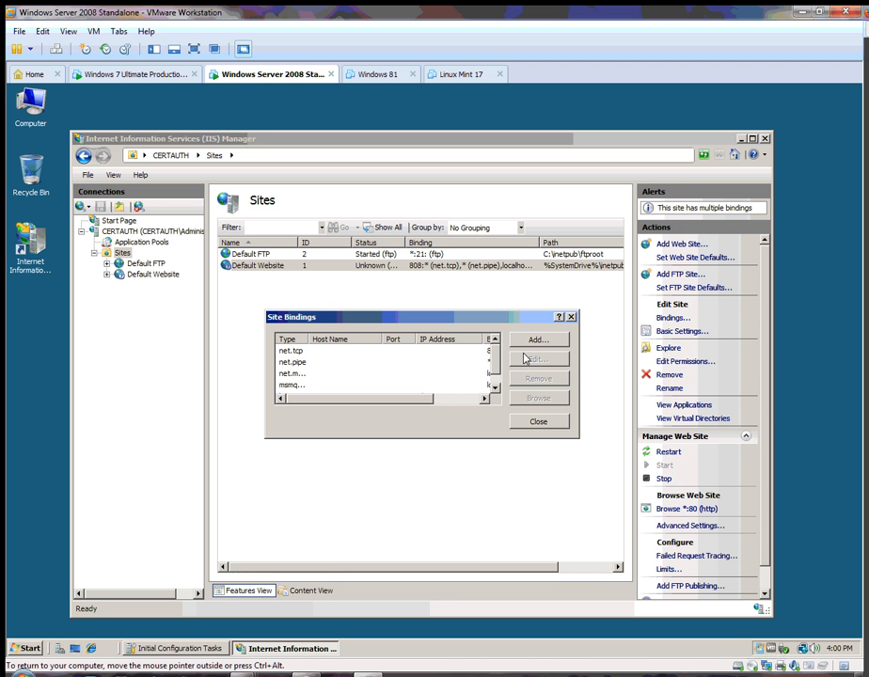
scroll(493, 376, down, 1)
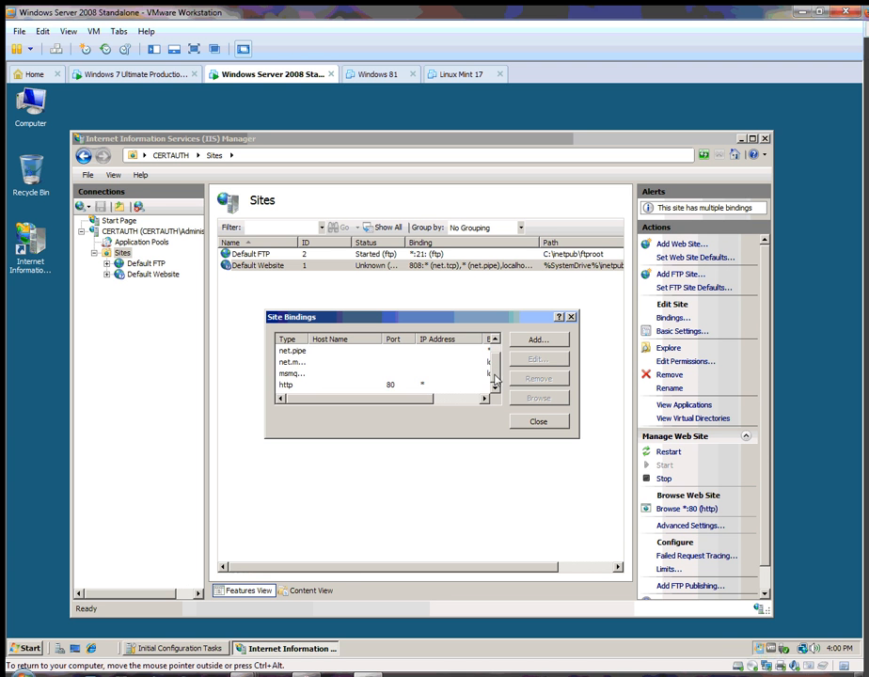
click(306, 385)
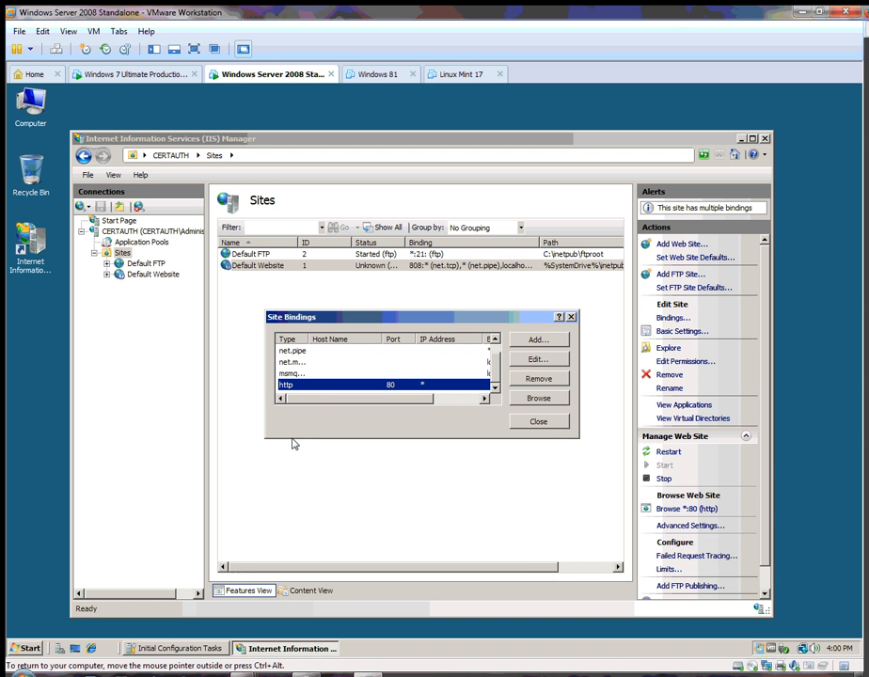
click(557, 360)
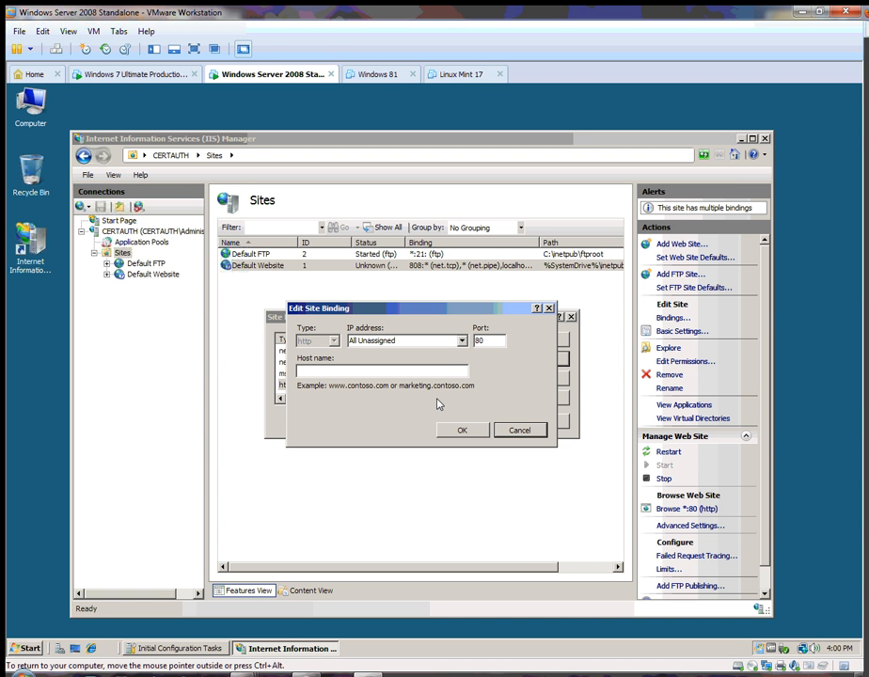
click(516, 431)
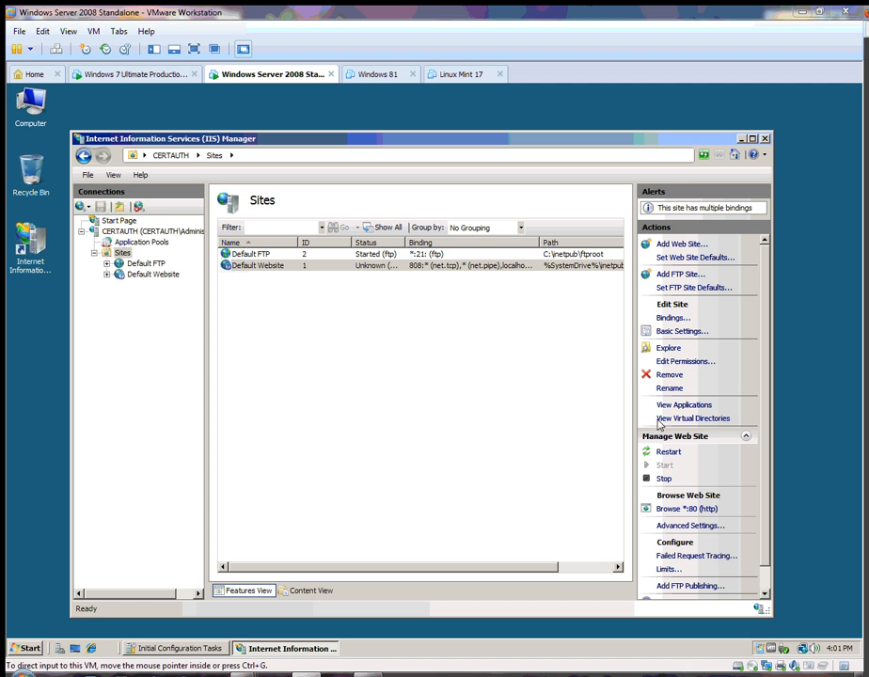
- Start adding a new web site under Sites, named zzz followed by the second user's account name
click(108, 253)
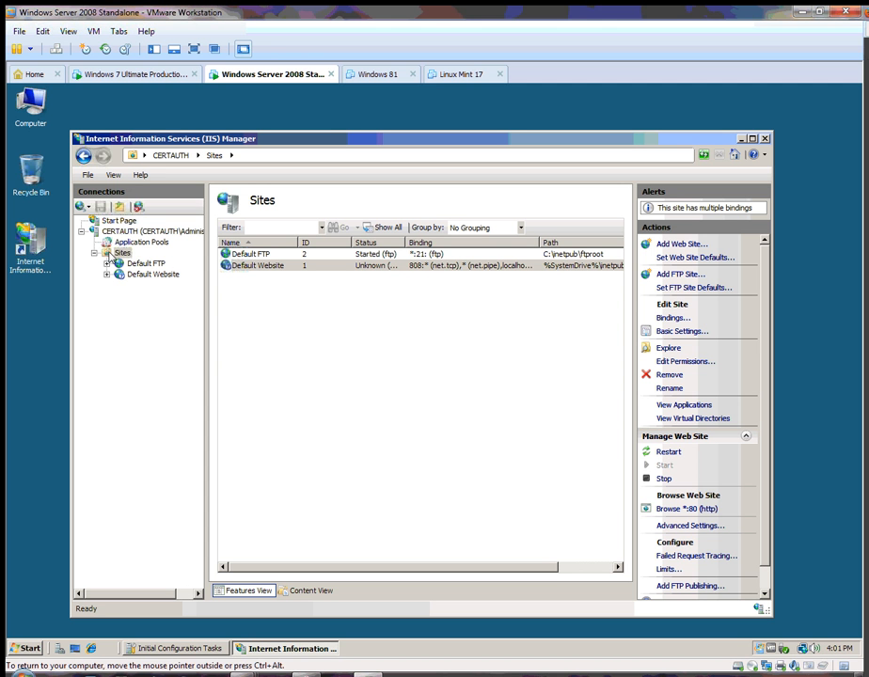
right_click(108, 255)
click(141, 258)
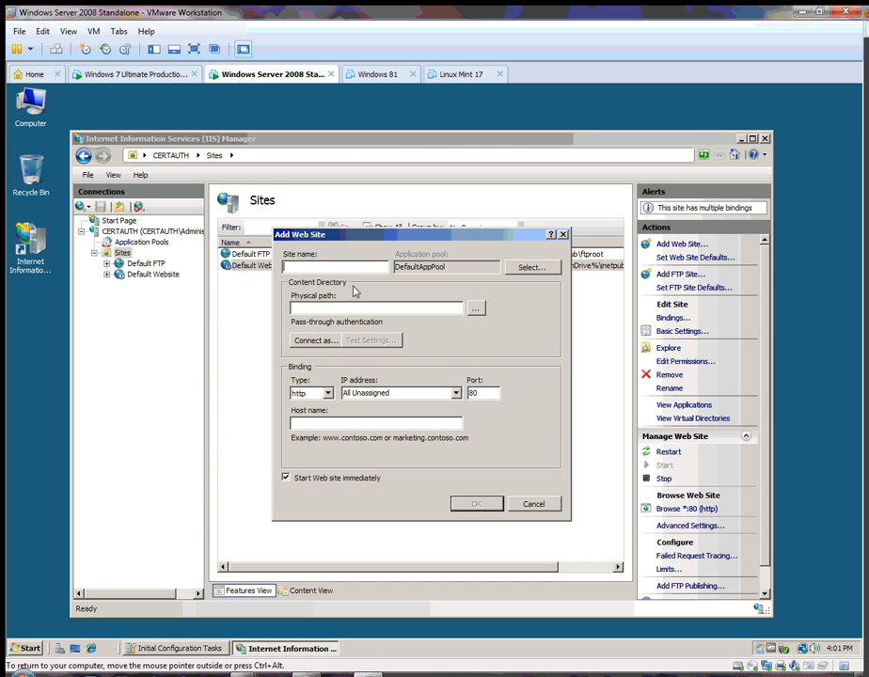
text(zzzorville)
- Set the new site's physical path to the second user's folder inside C:\inetpub\ftproot\LocalUser
click(474, 308)
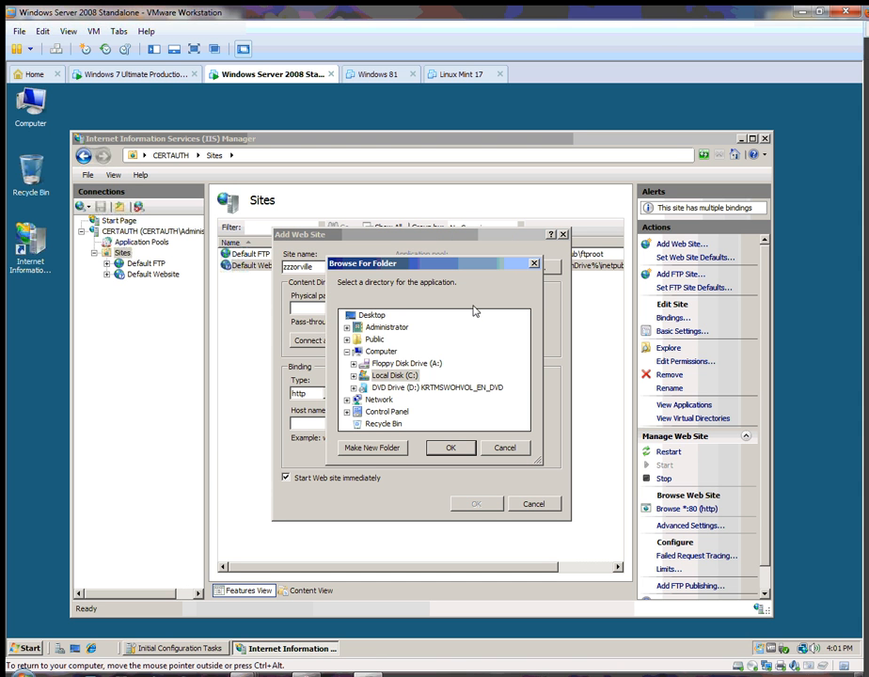
click(355, 377)
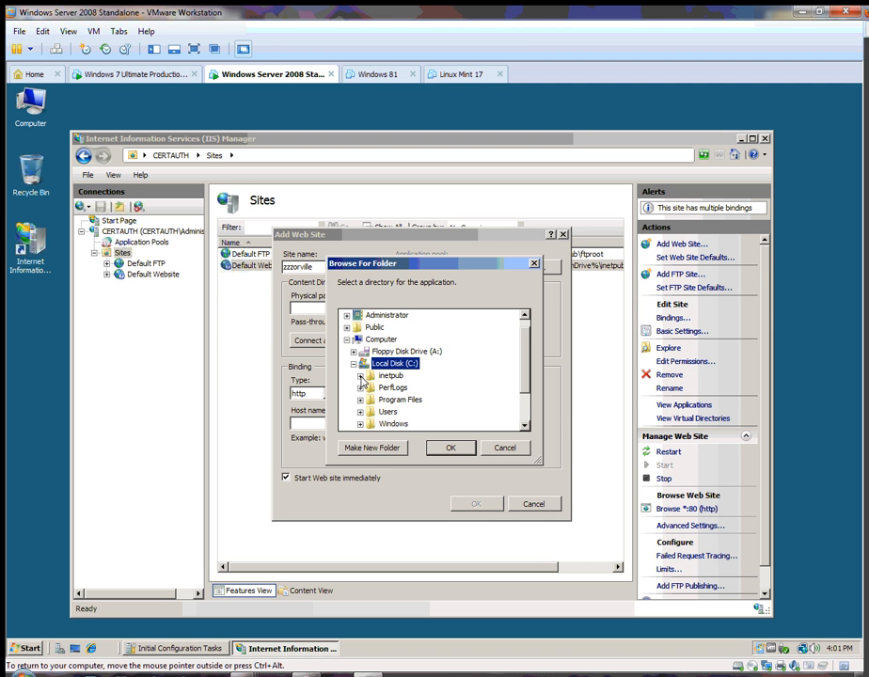
click(360, 375)
click(367, 375)
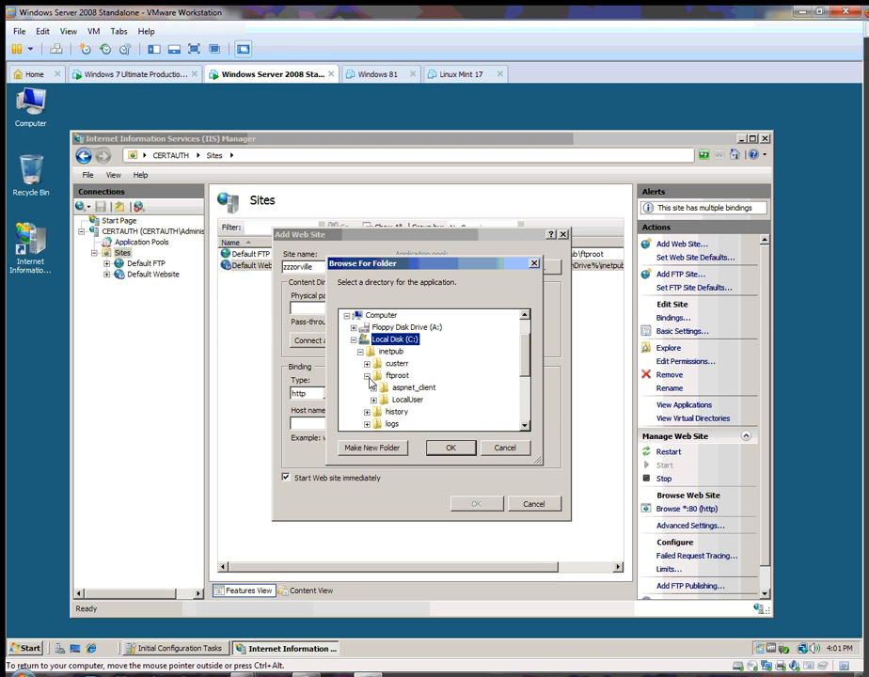
click(373, 399)
click(408, 425)
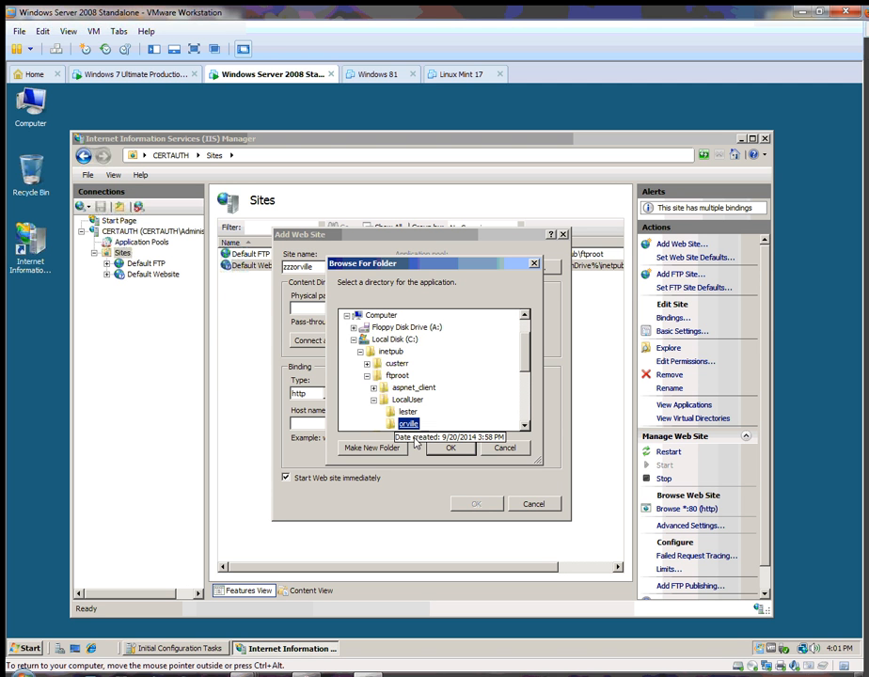
click(449, 447)
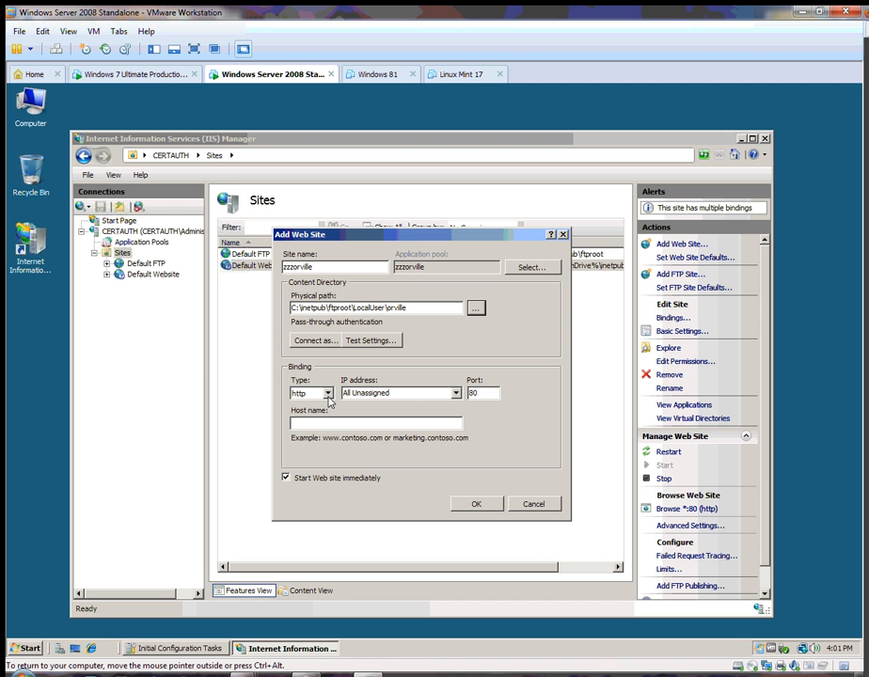
click(456, 393)
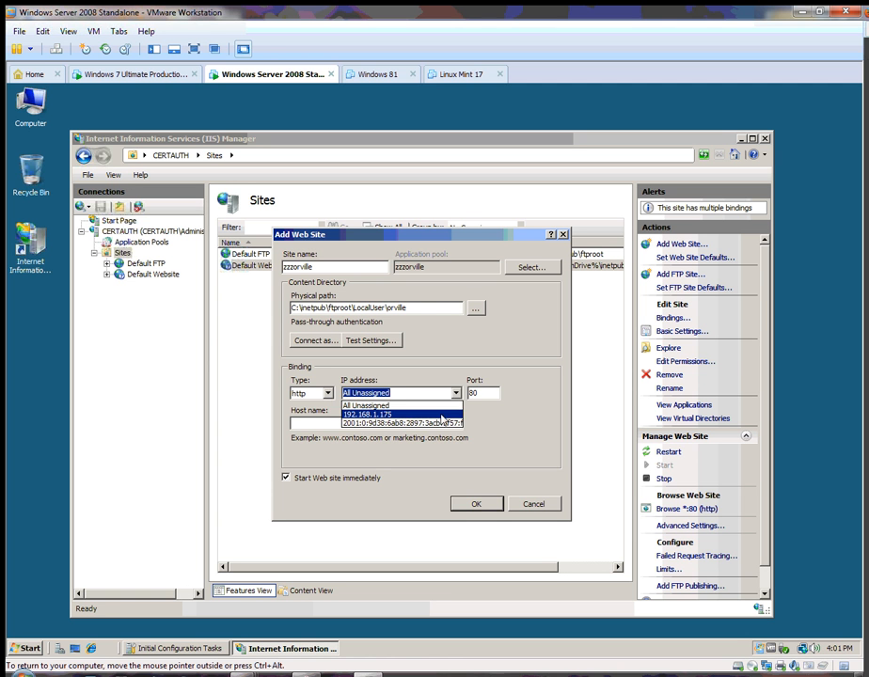
click(442, 411)
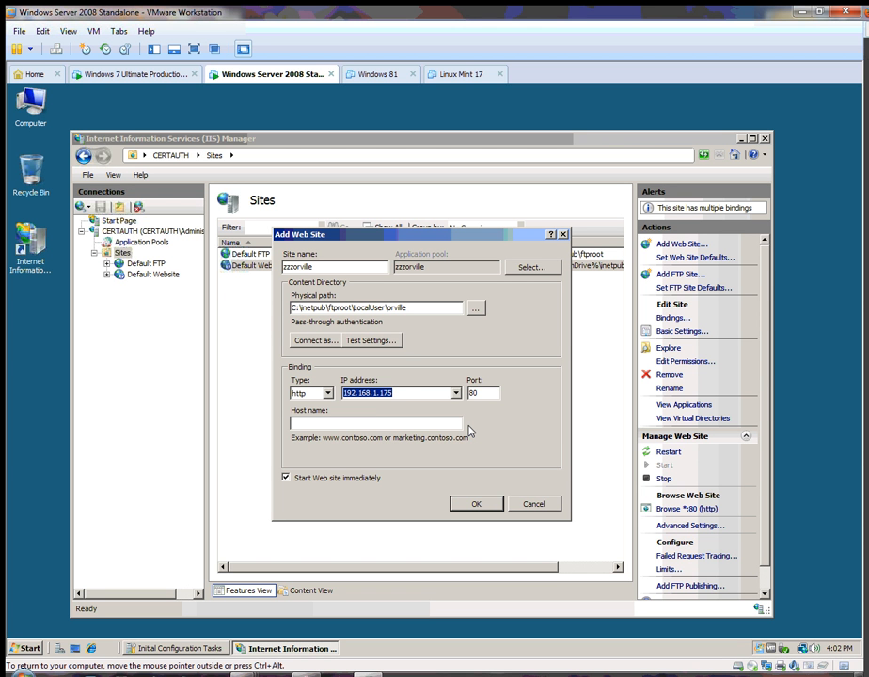
click(452, 423)
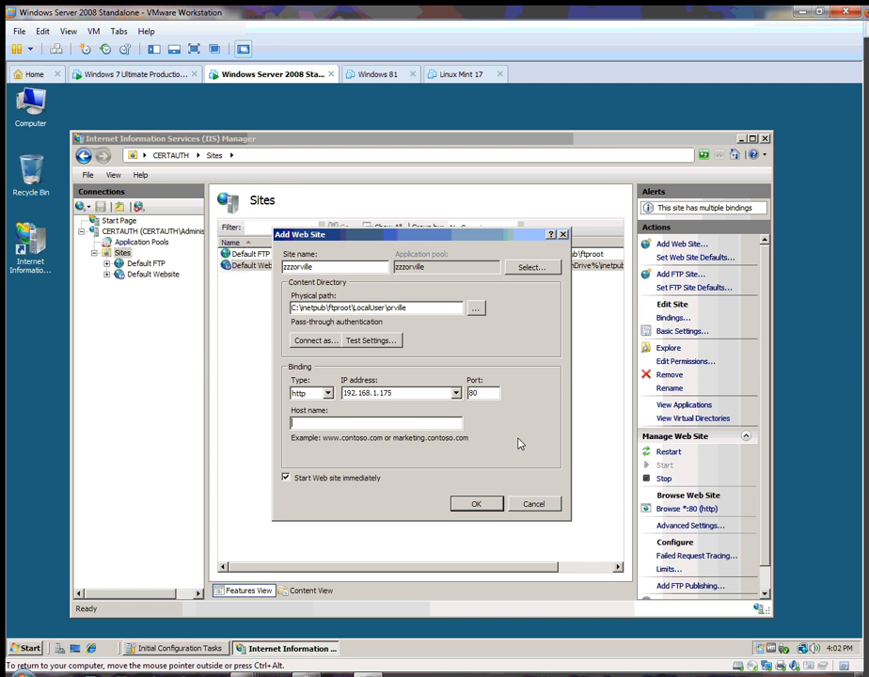
text(www.zzzorville.com)
click(475, 505)
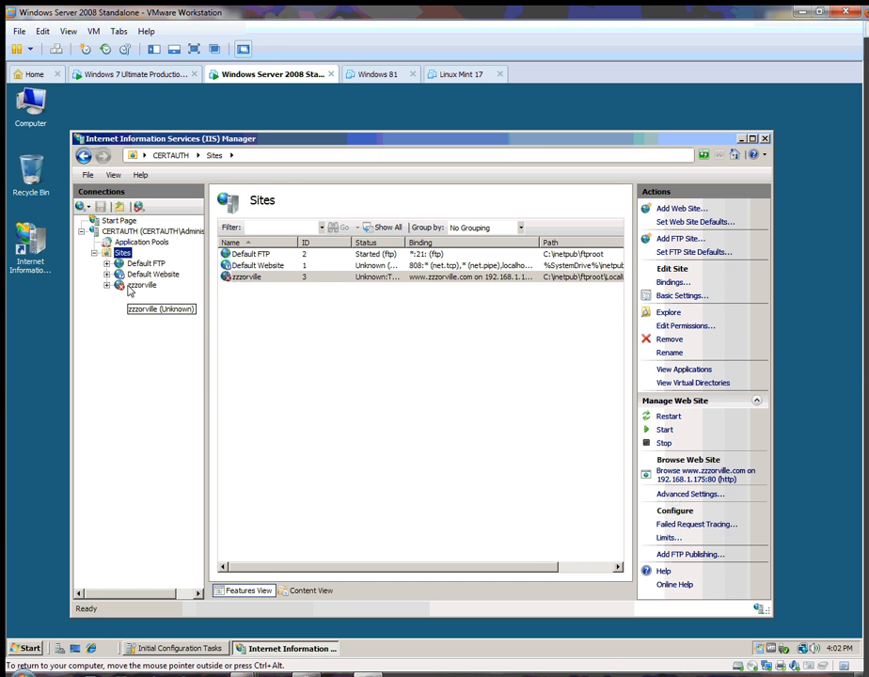
click(136, 285)
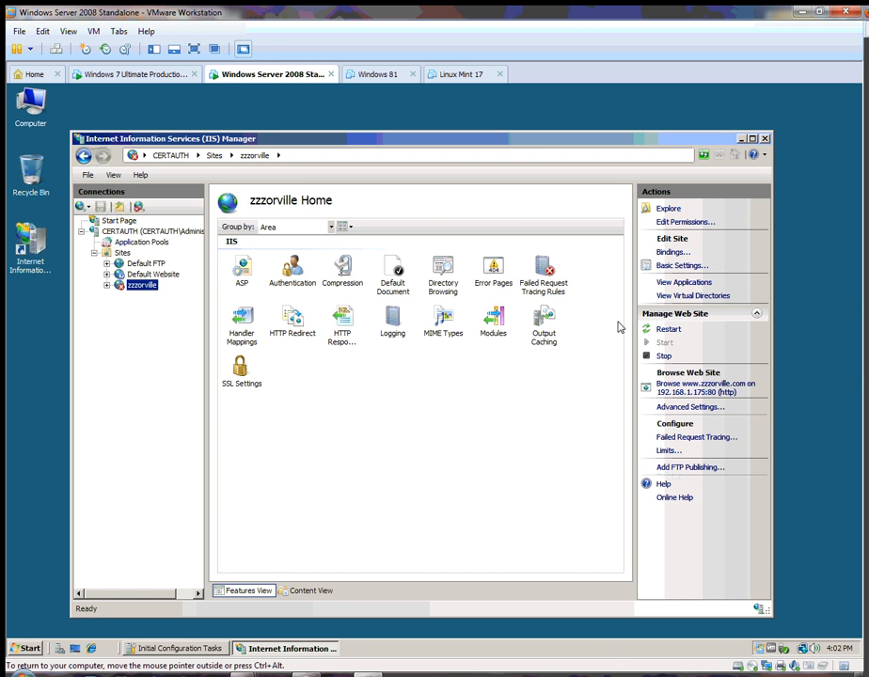
click(672, 329)
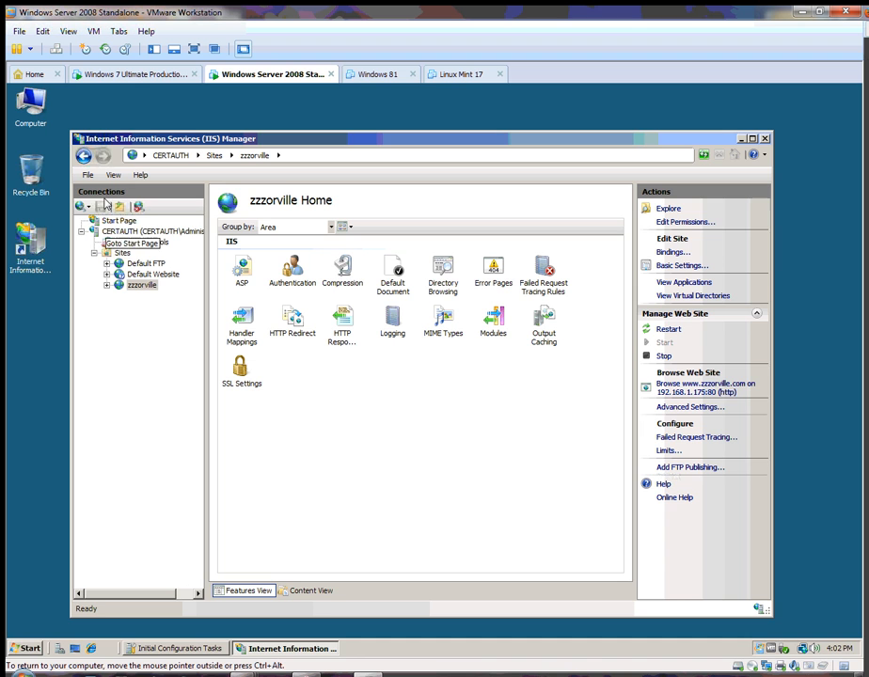
- Switch to the Windows 7 Ultimate virtual machine and open Mozilla Firefox there
click(110, 75)
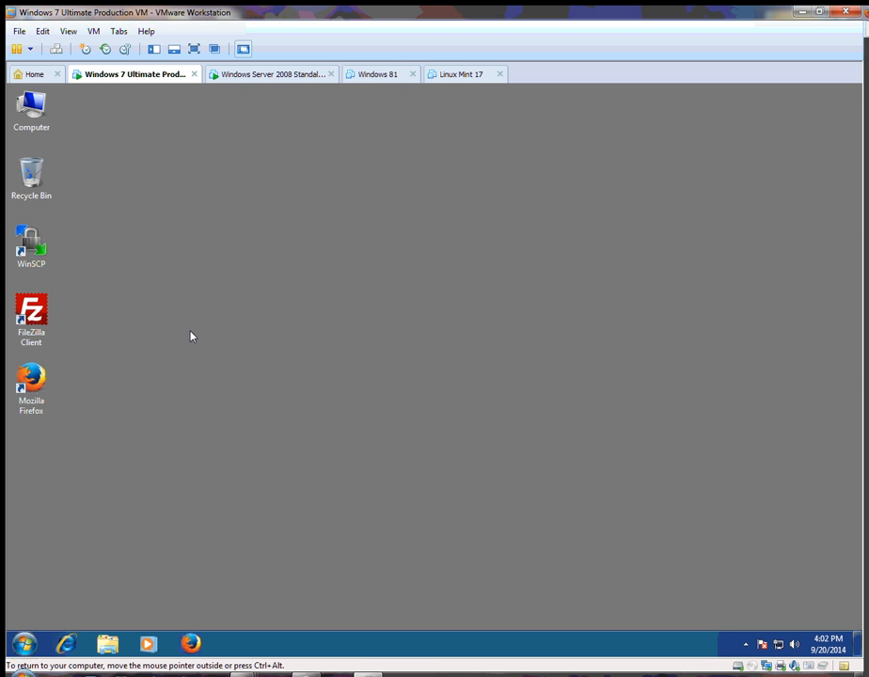
click(191, 643)
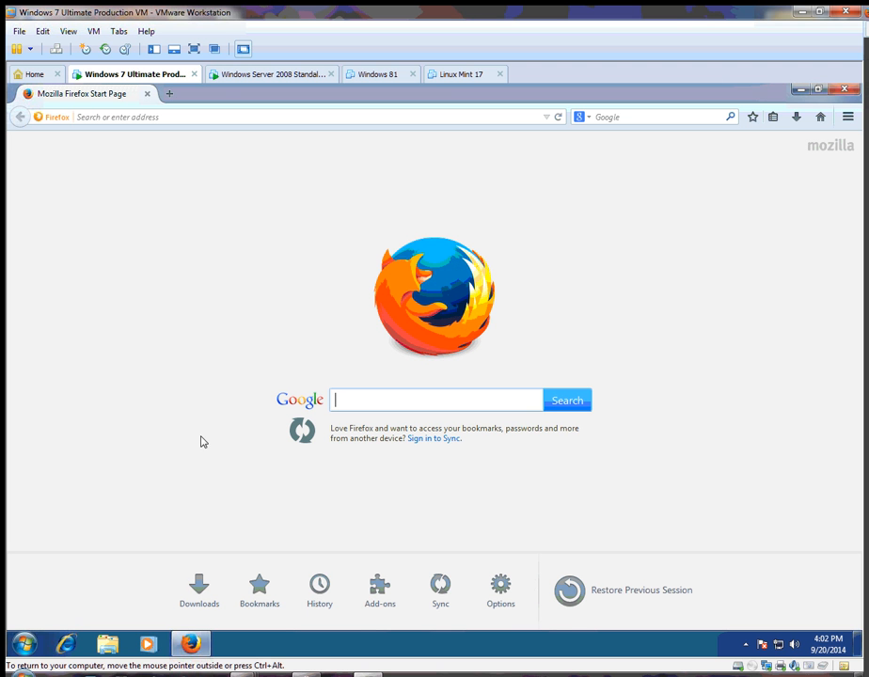
- Switch back to the Windows Server 2008 virtual machine and open the first user's folder in C:\inetpub\ftproot\LocalUser
click(261, 74)
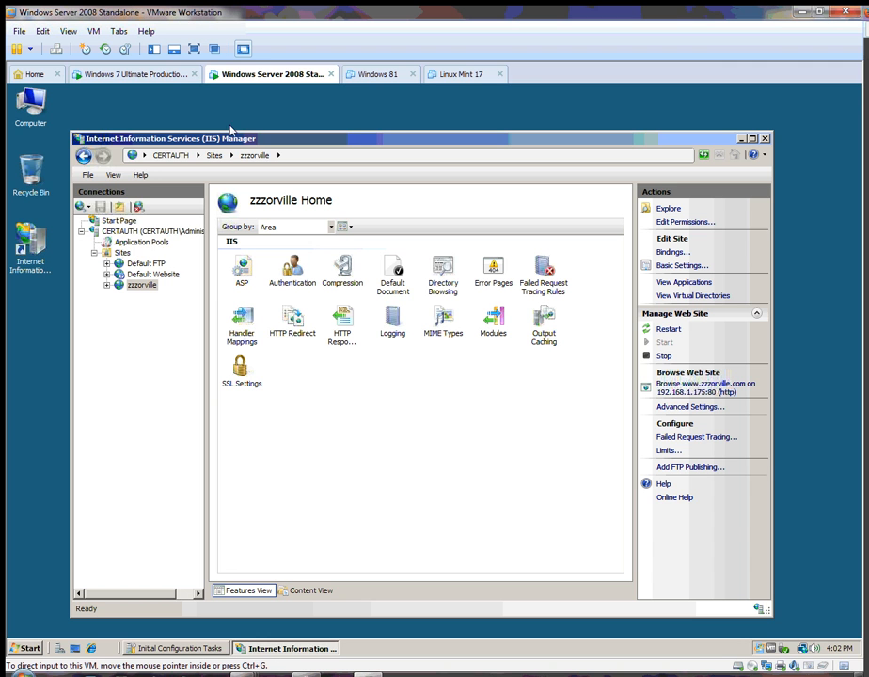
right_click(34, 103)
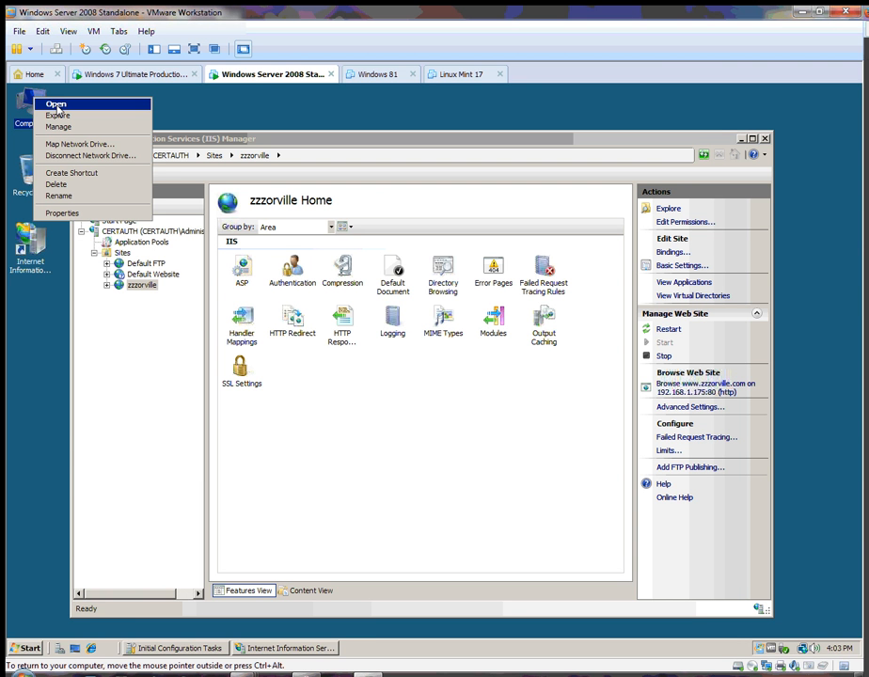
click(57, 105)
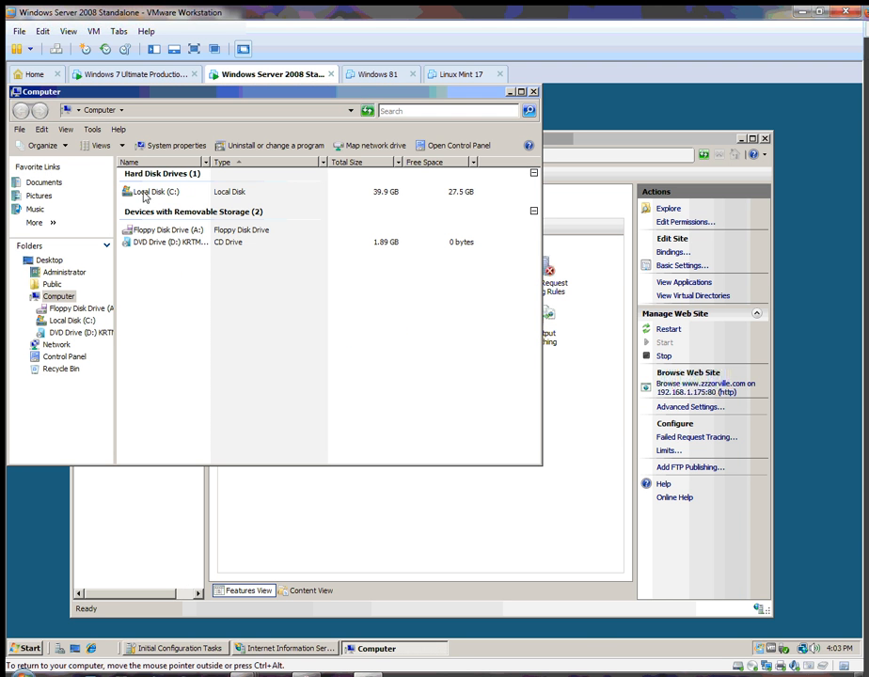
click(151, 192)
click(151, 192)
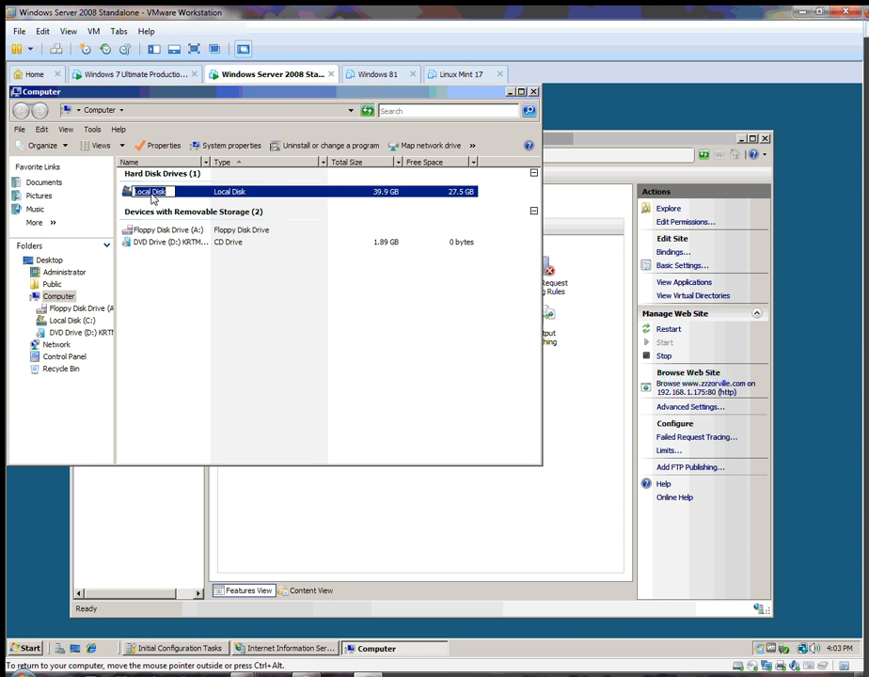
click(156, 199)
double_click(156, 193)
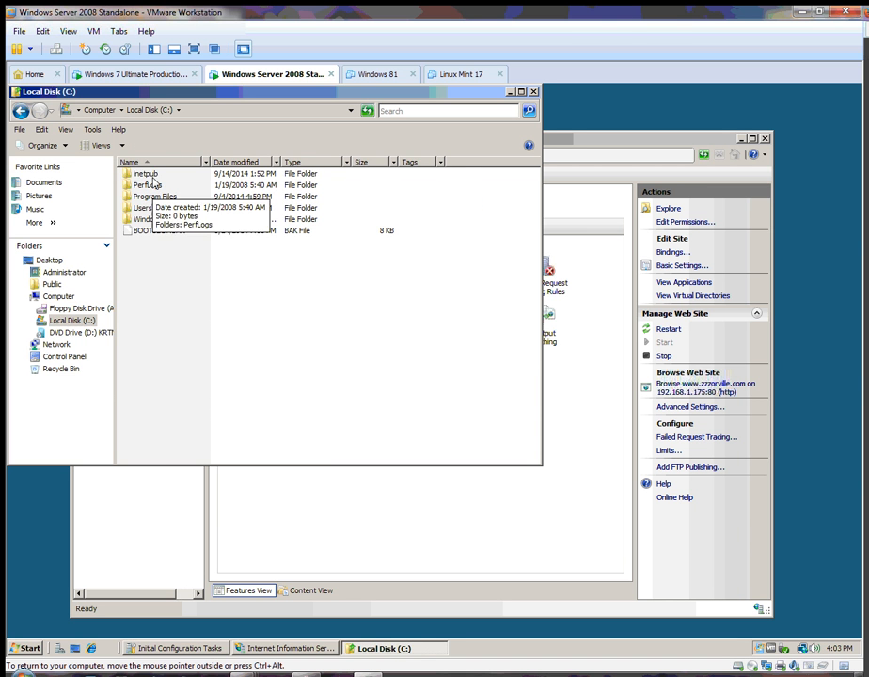
double_click(153, 175)
double_click(137, 189)
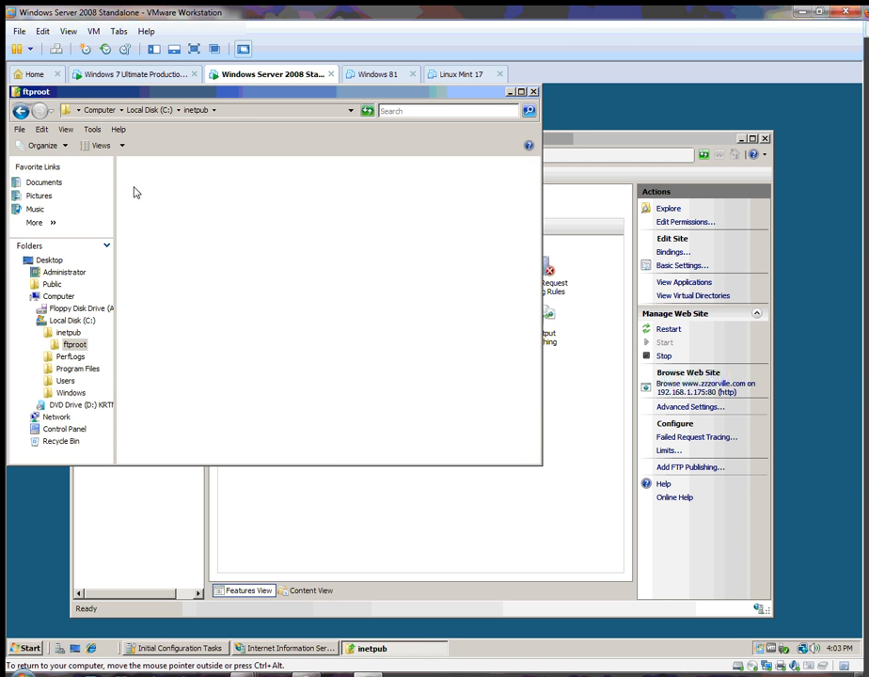
double_click(143, 186)
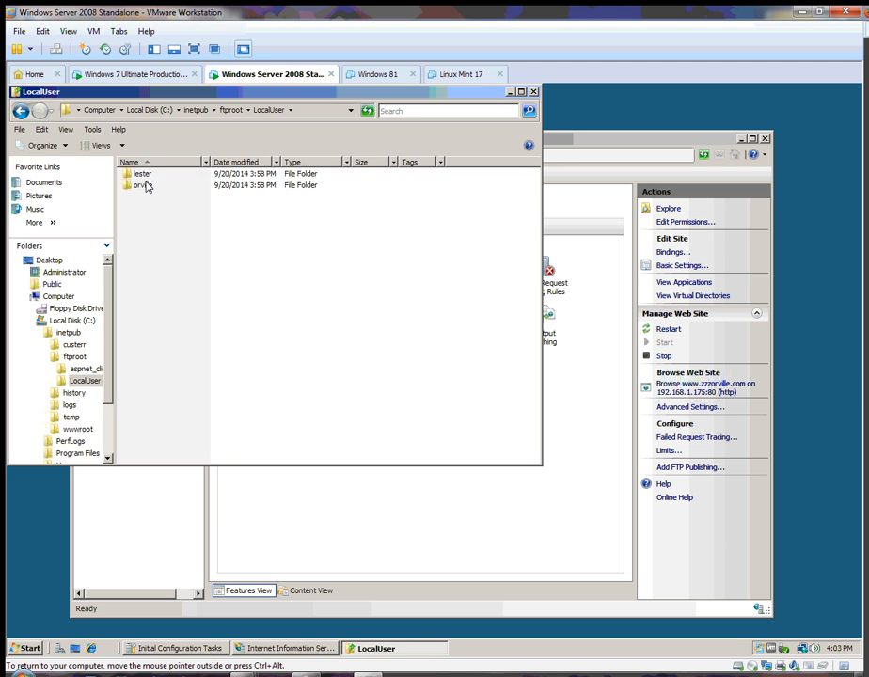
double_click(140, 174)
- Create a text document in the first user's folder and name it index.html, replacing the .txt extension
right_click(160, 208)
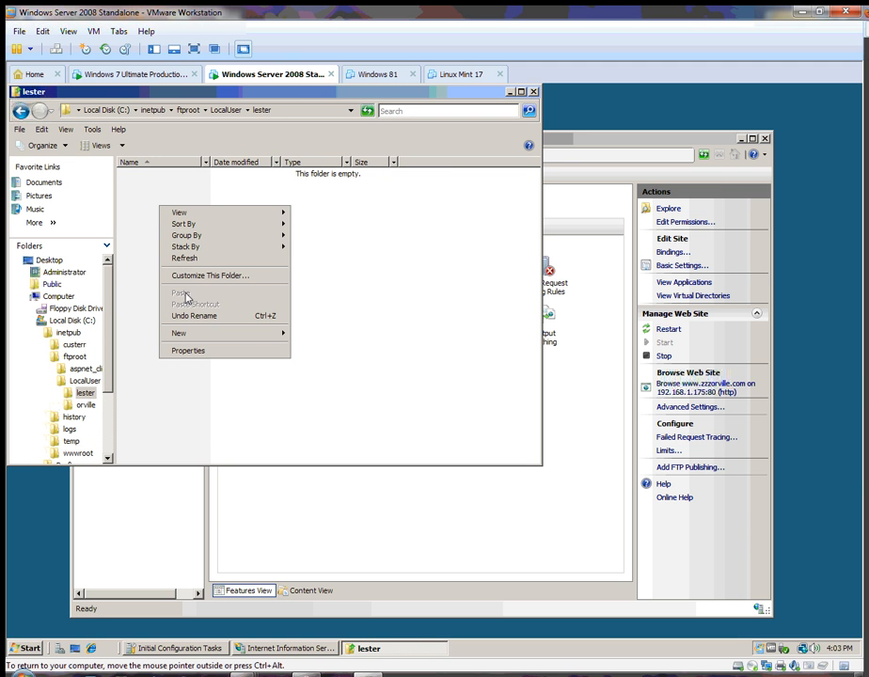
mouse_move(272, 334)
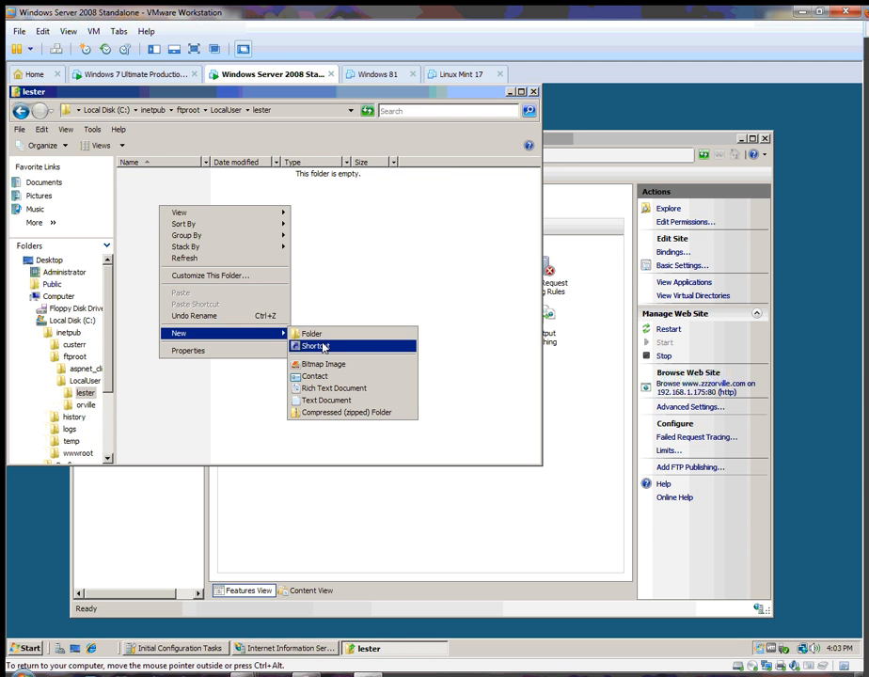
click(337, 400)
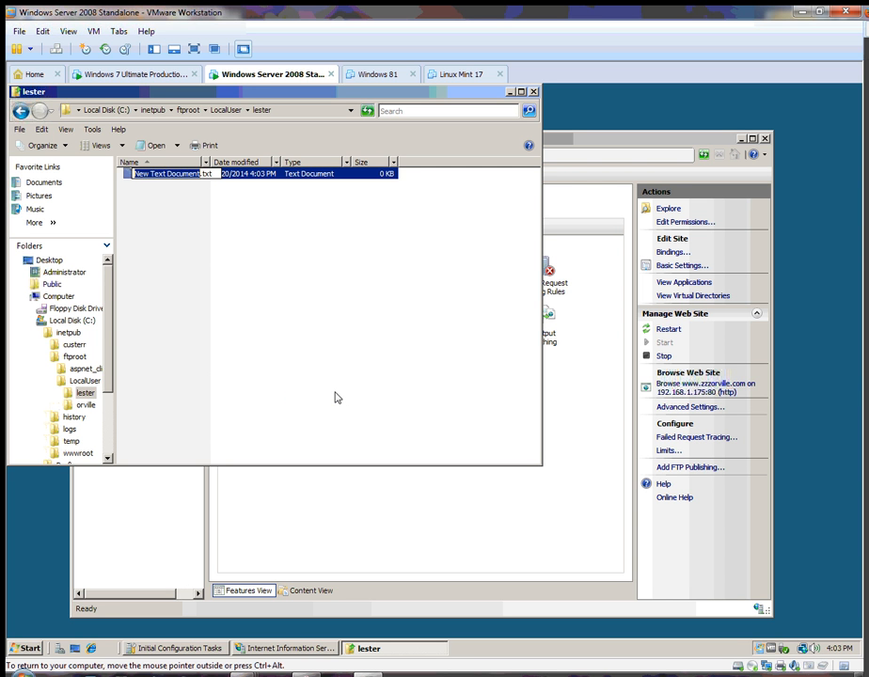
text(index.html)
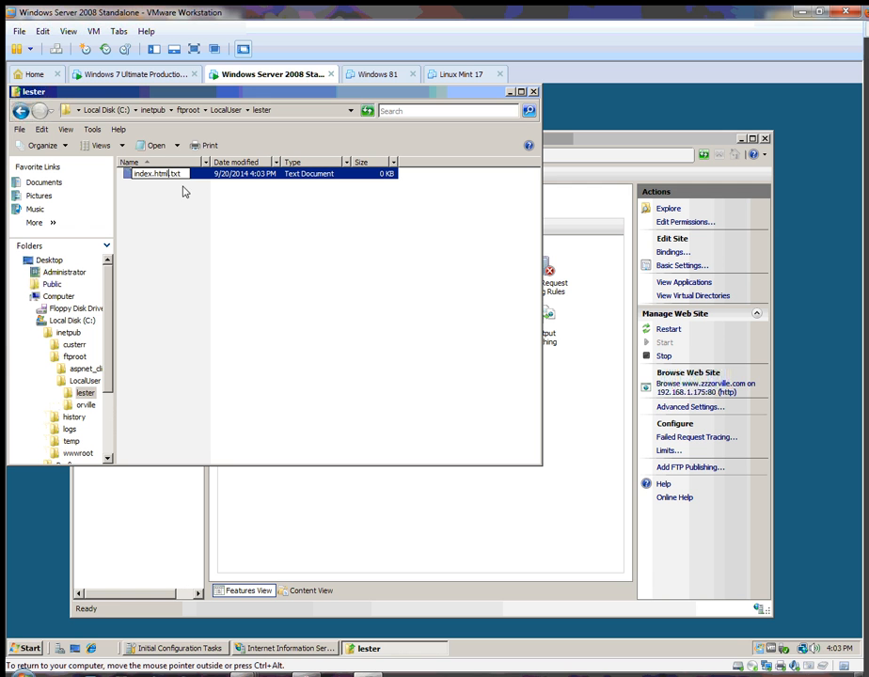
key(Delete)
key(Delete)
key(Delete)
key(Delete)
key(Return)
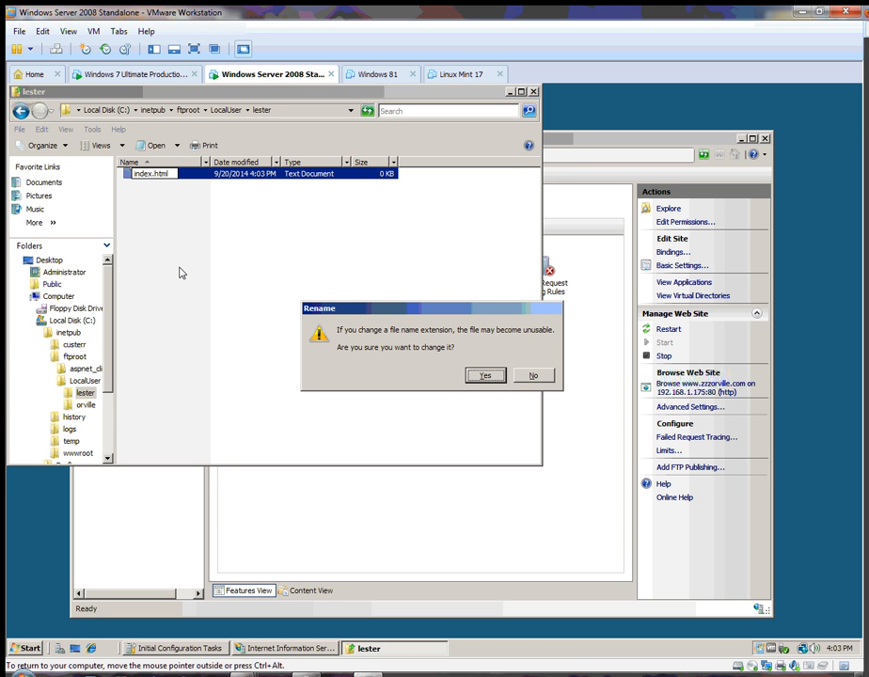
click(481, 376)
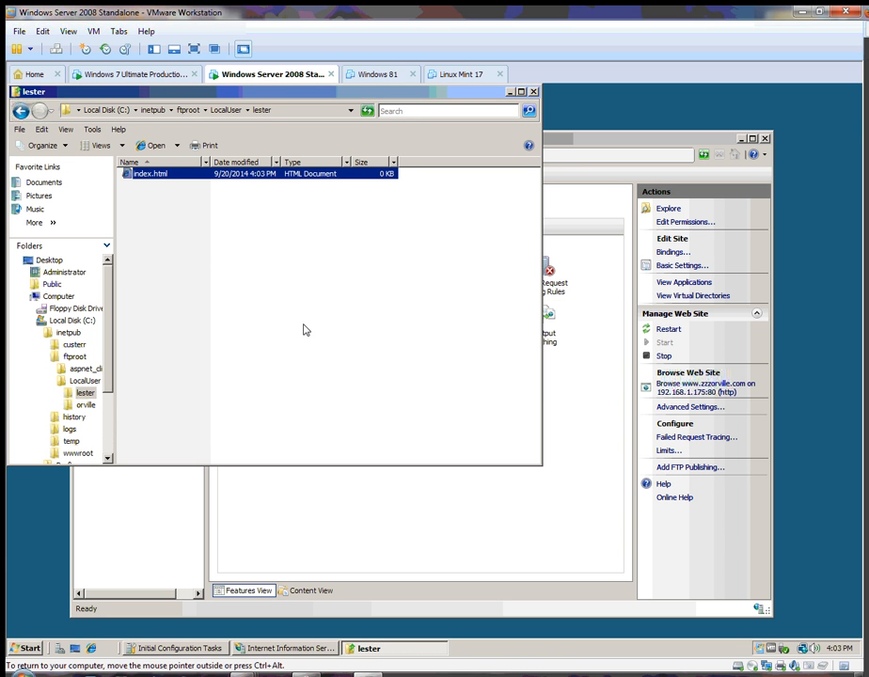
- Open index.html in Notepad and write an html page with an h1 heading stating that this is the first user's Website
right_click(158, 179)
mouse_move(226, 217)
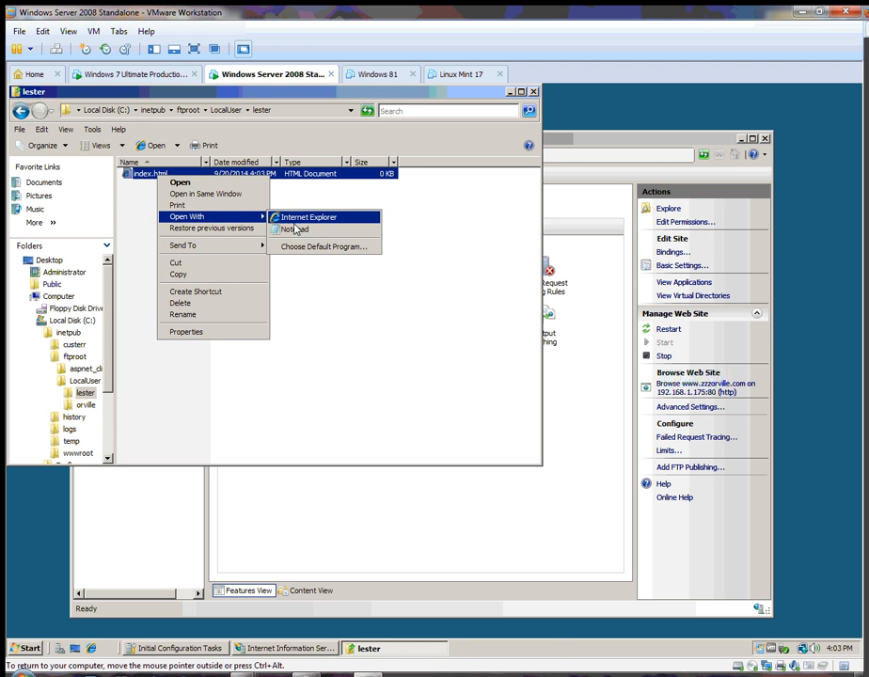
click(293, 229)
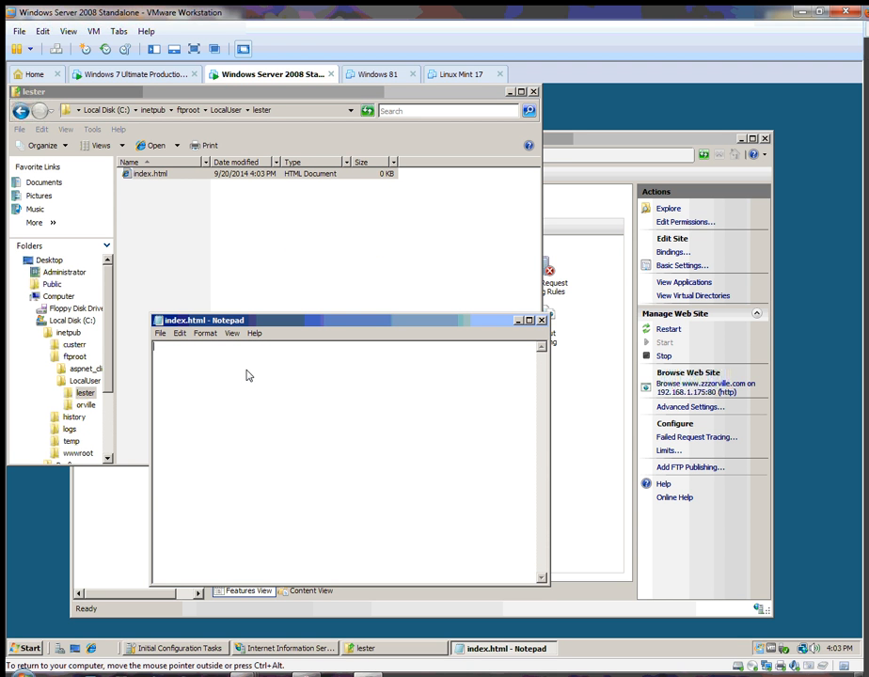
text(<html>)
key(Return)
text(<h1><)
key(BackSpace)
text(This is Lester)
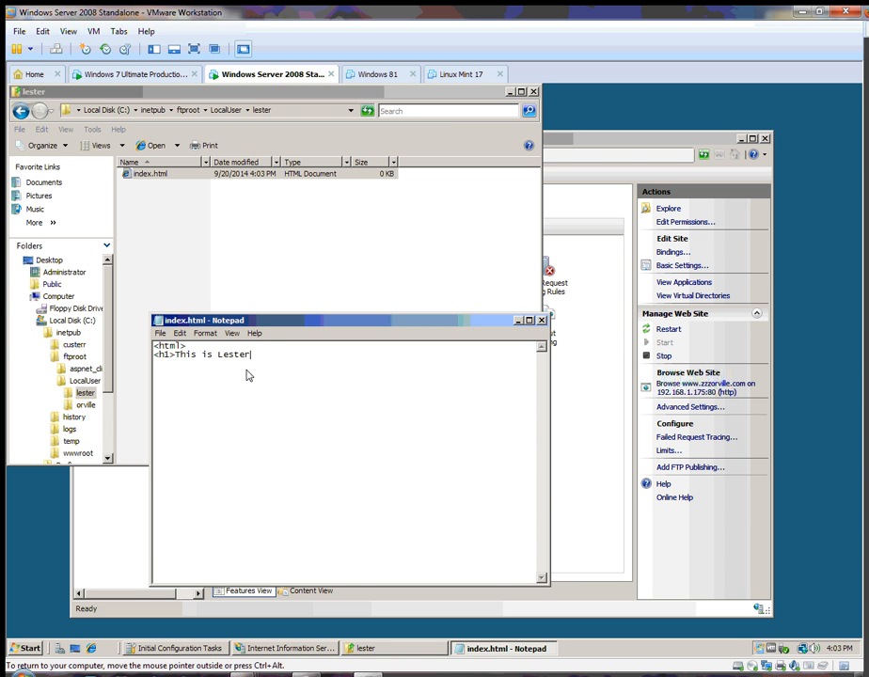
text('s Website</h1>)
key(Return)
text(</html>)
- Copy the page's entire HTML code, then close Notepad and save the changes to index.html
key(ctrl+a)
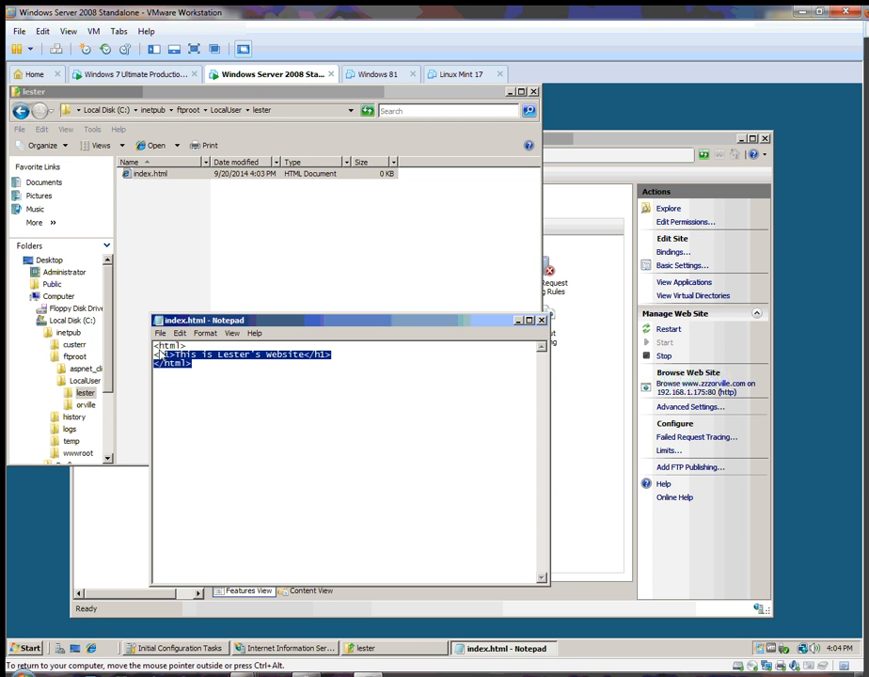
right_click(169, 351)
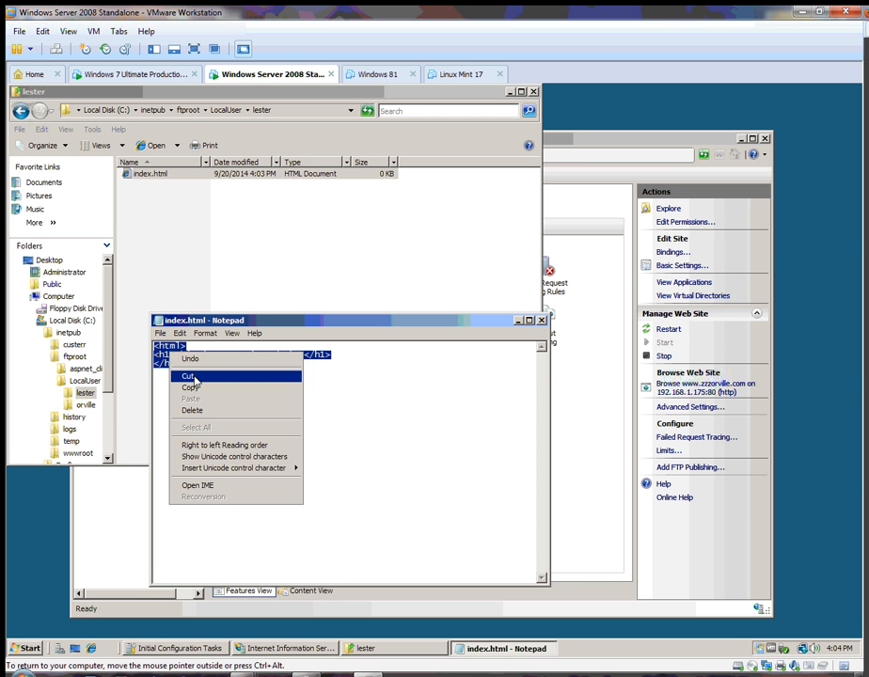
click(192, 387)
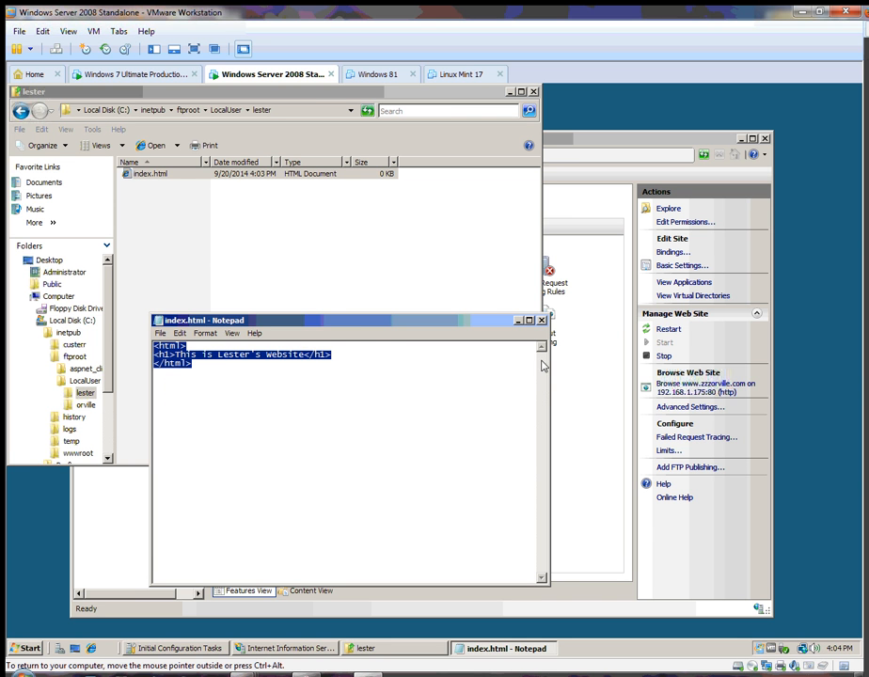
click(542, 322)
click(414, 376)
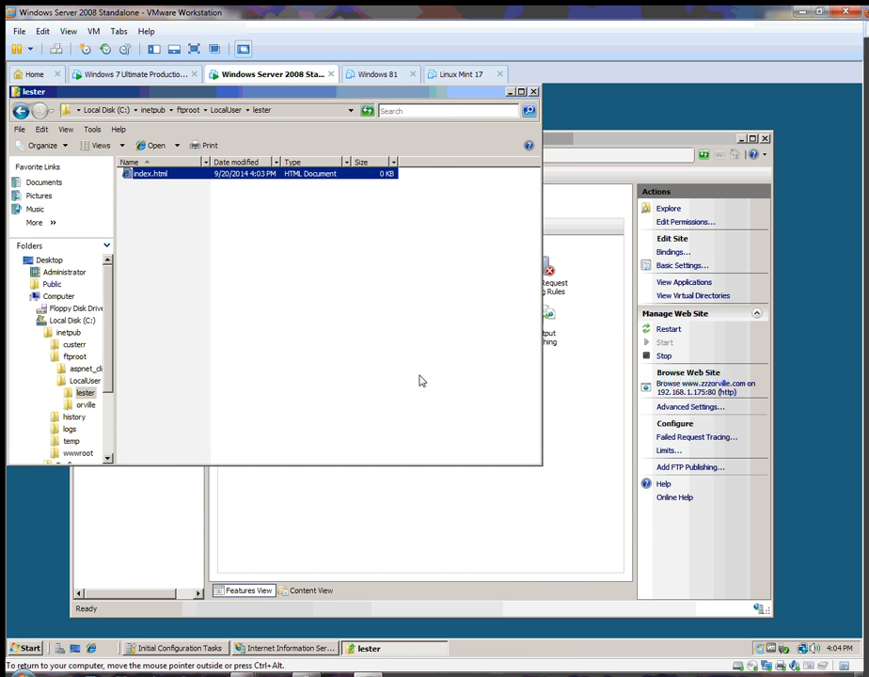
- Create a text document in the second user's LocalUser folder and name it index.html, replacing the .txt extension
click(215, 110)
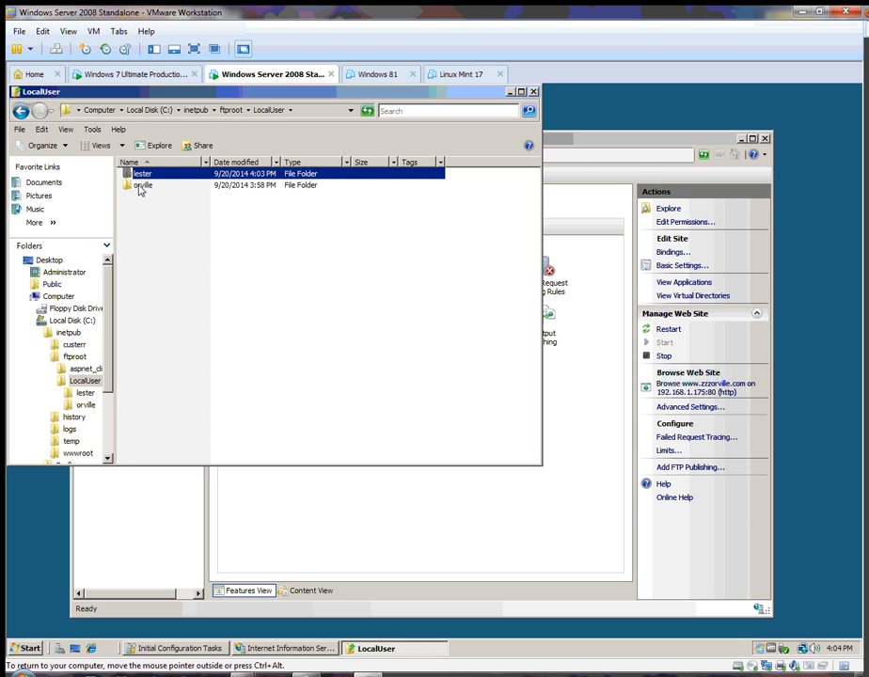
double_click(139, 185)
right_click(152, 217)
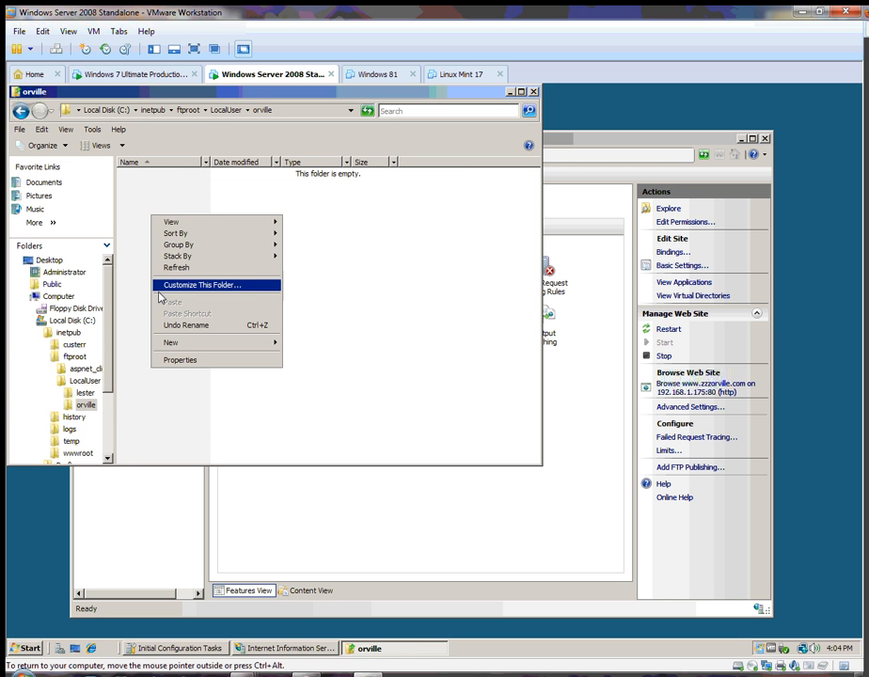
mouse_move(264, 344)
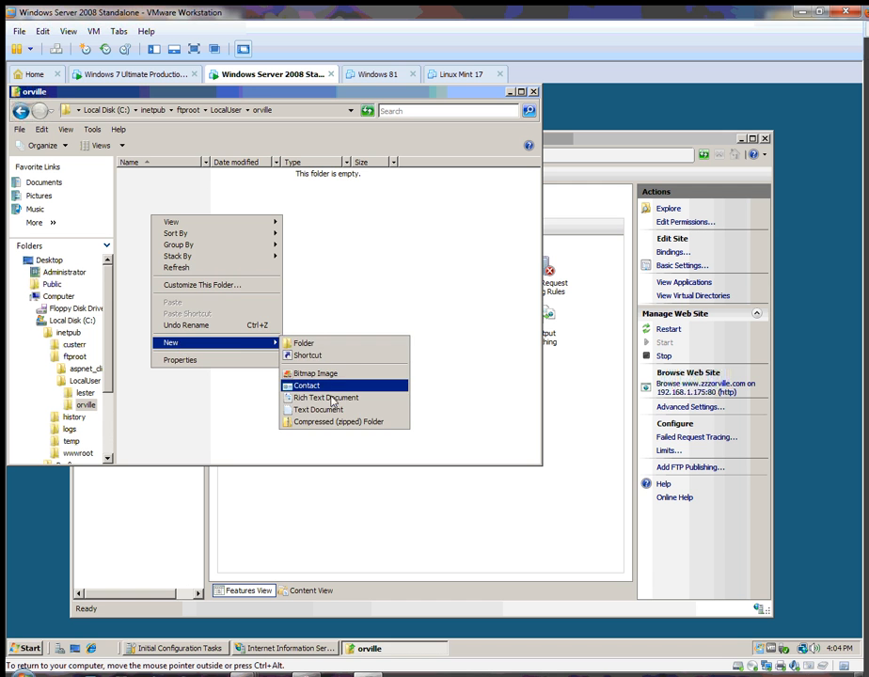
click(340, 412)
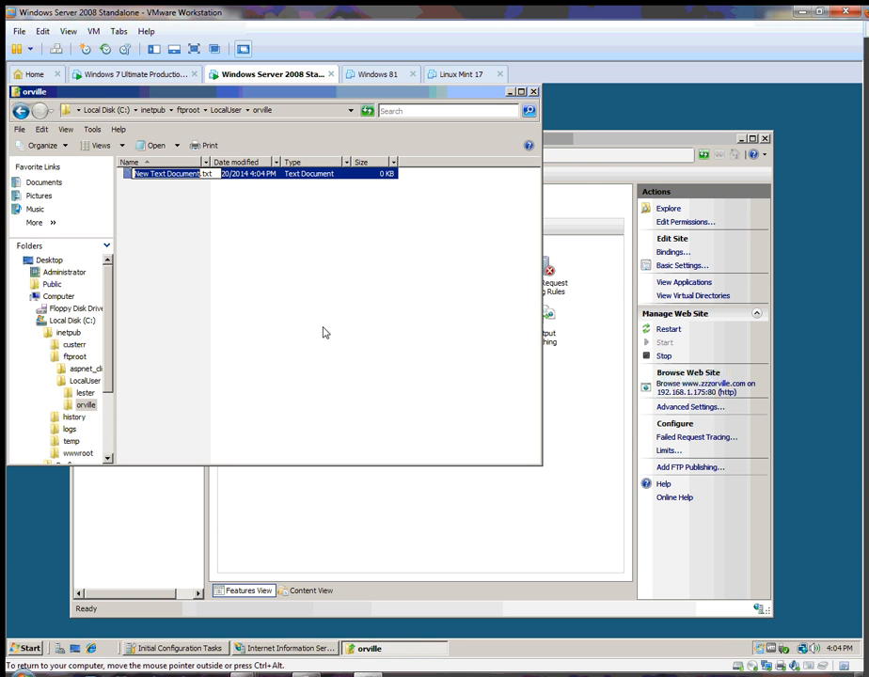
text(index.html.tx)
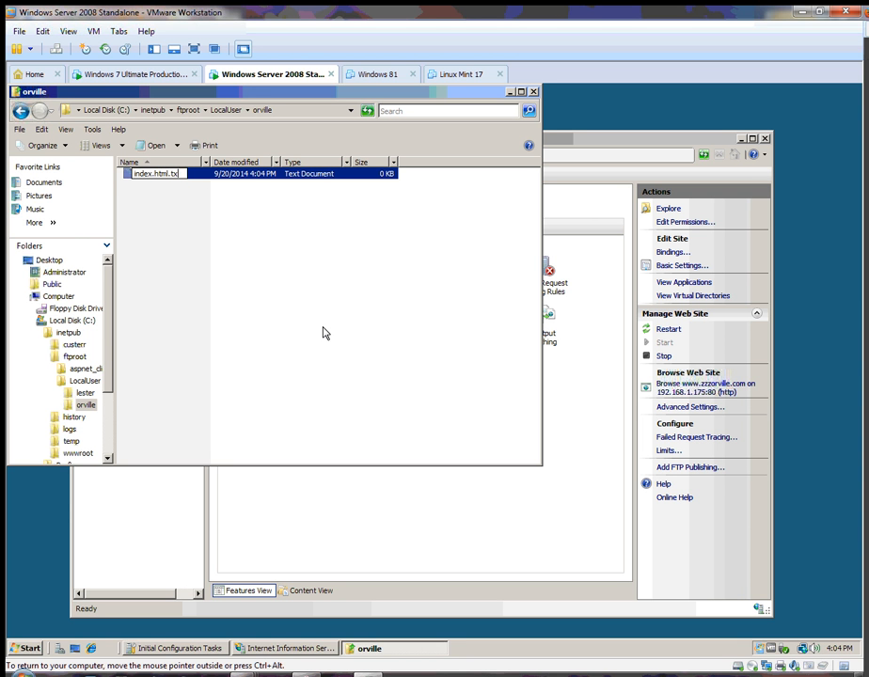
key(Delete)
key(Delete)
key(Delete)
key(BackSpace)
key(Return)
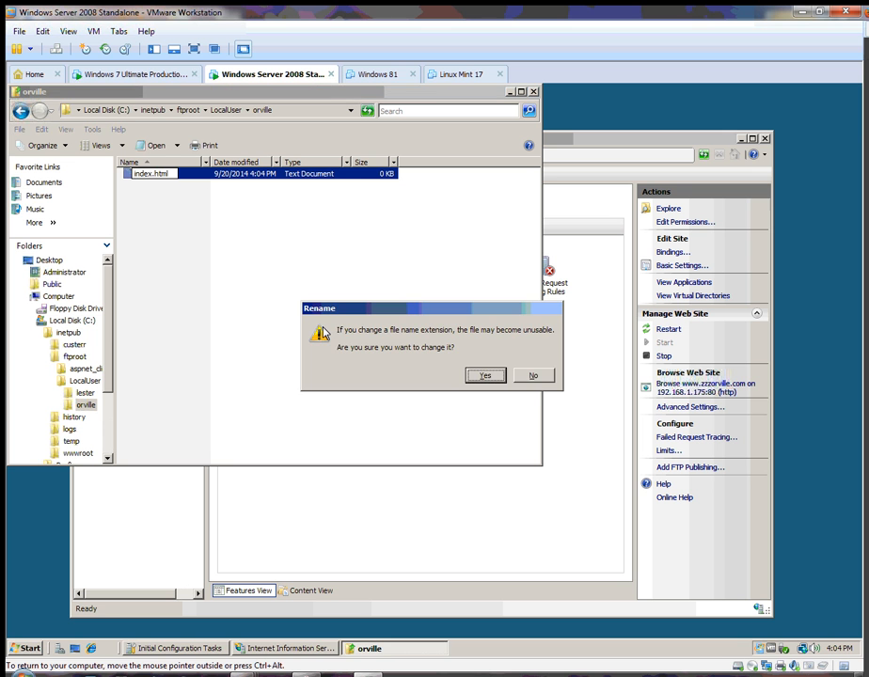
click(483, 375)
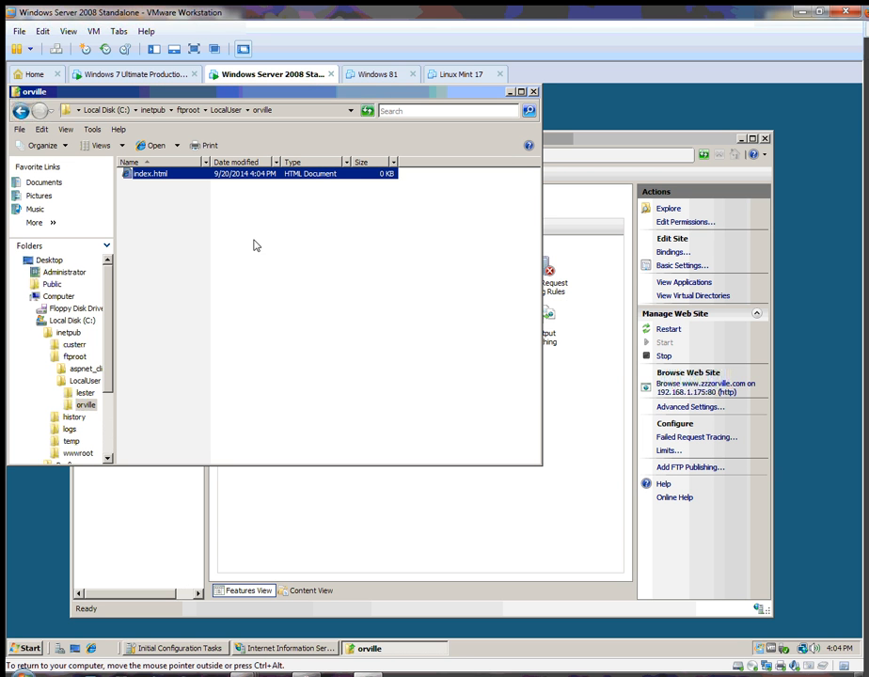
- Open the second user's index.html in Notepad and paste the copied HTML code into it
right_click(171, 174)
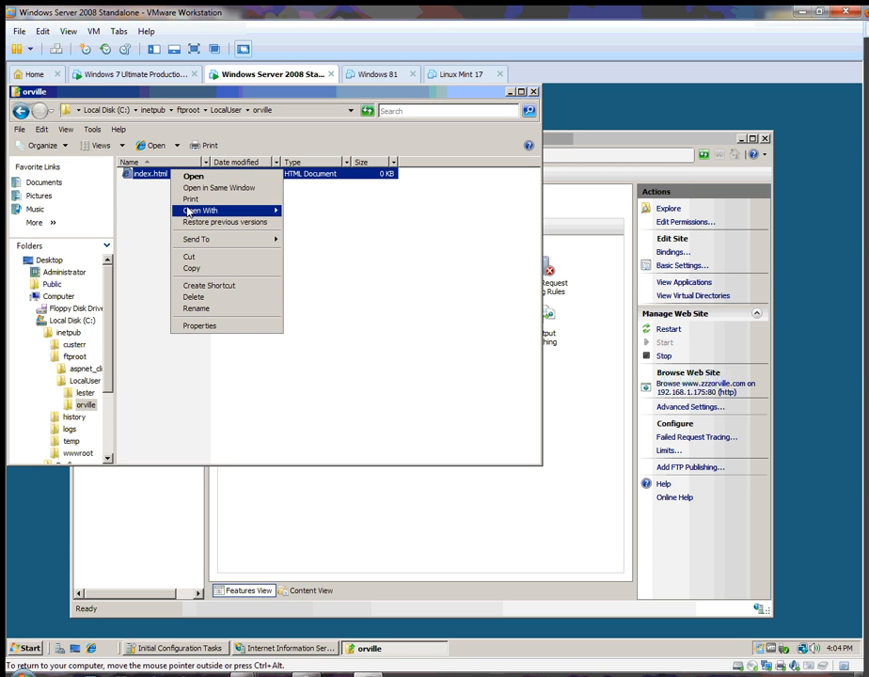
mouse_move(216, 209)
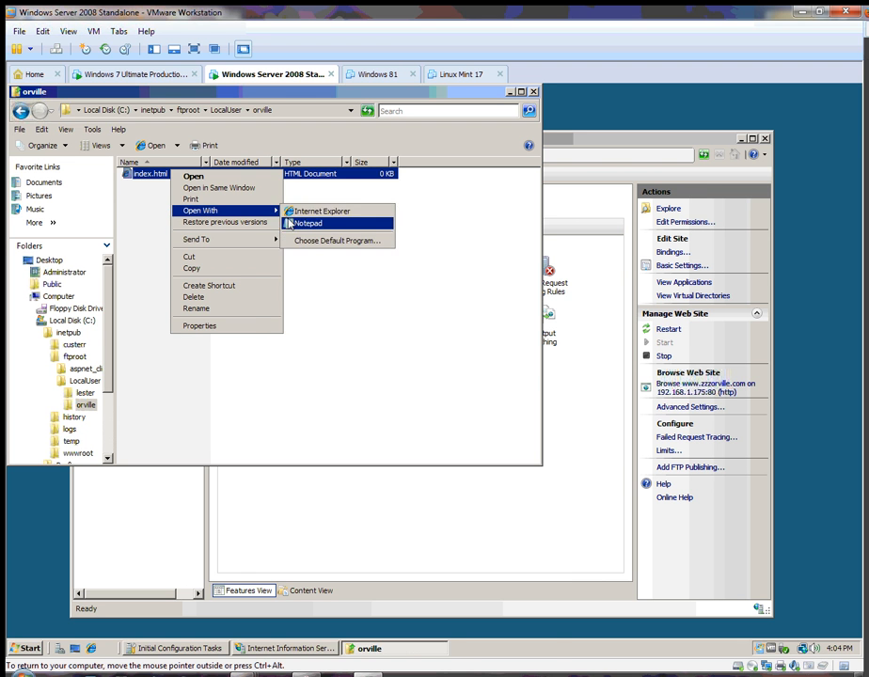
click(325, 221)
right_click(239, 367)
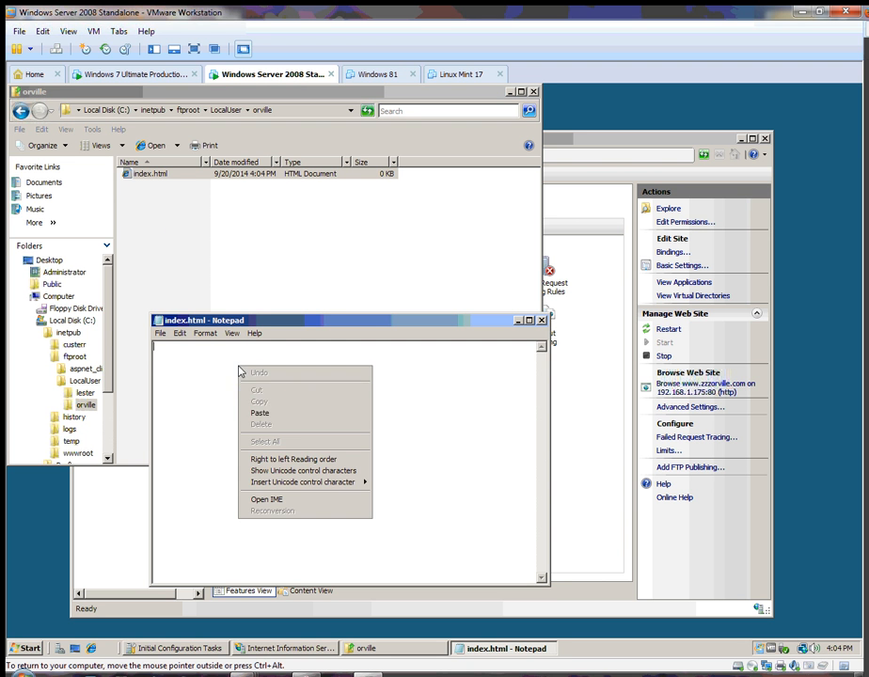
click(258, 412)
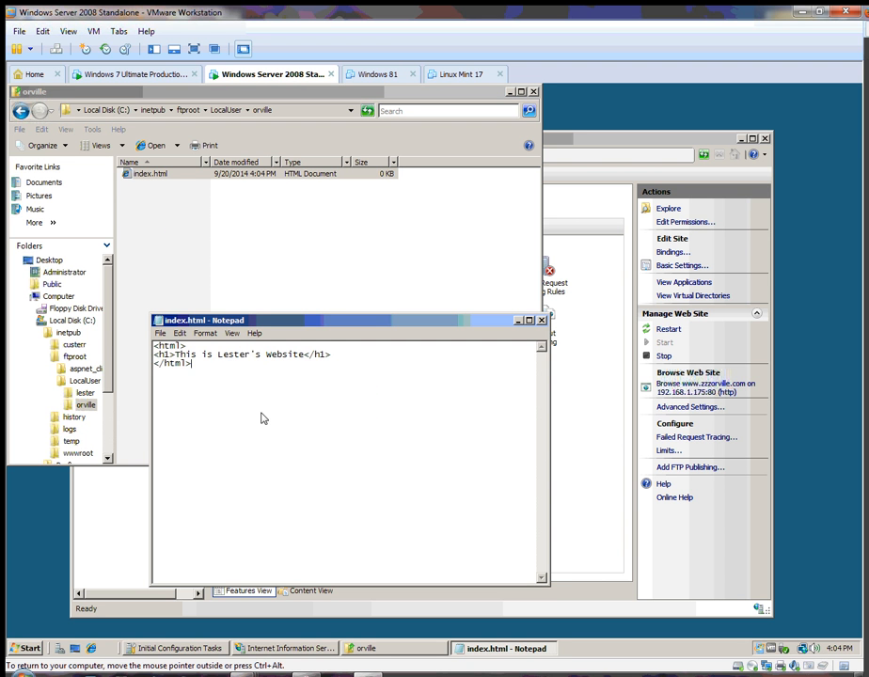
- Replace the first user's name in the h1 heading with the second user's, save index.html, and close Notepad and the folder window
click(250, 355)
key(BackSpace)
key(BackSpace)
key(BackSpace)
key(BackSpace)
key(BackSpace)
key(BackSpace)
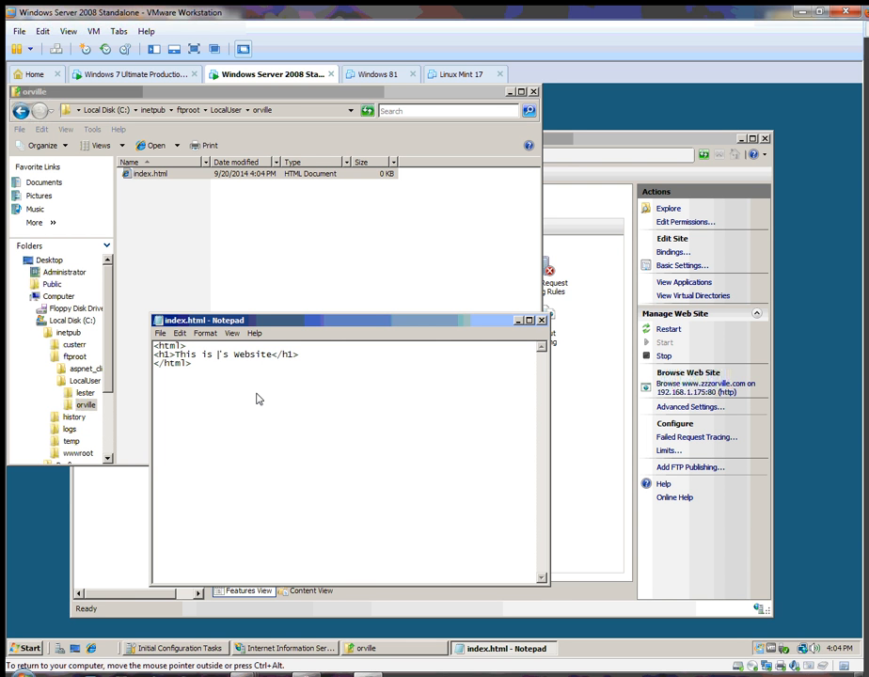
text(Orville)
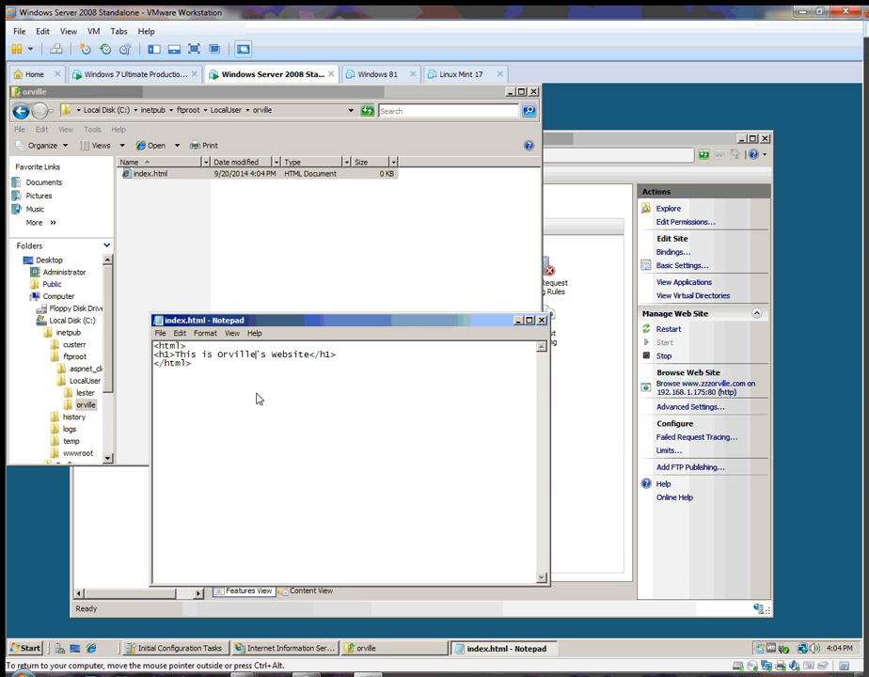
click(540, 320)
click(470, 374)
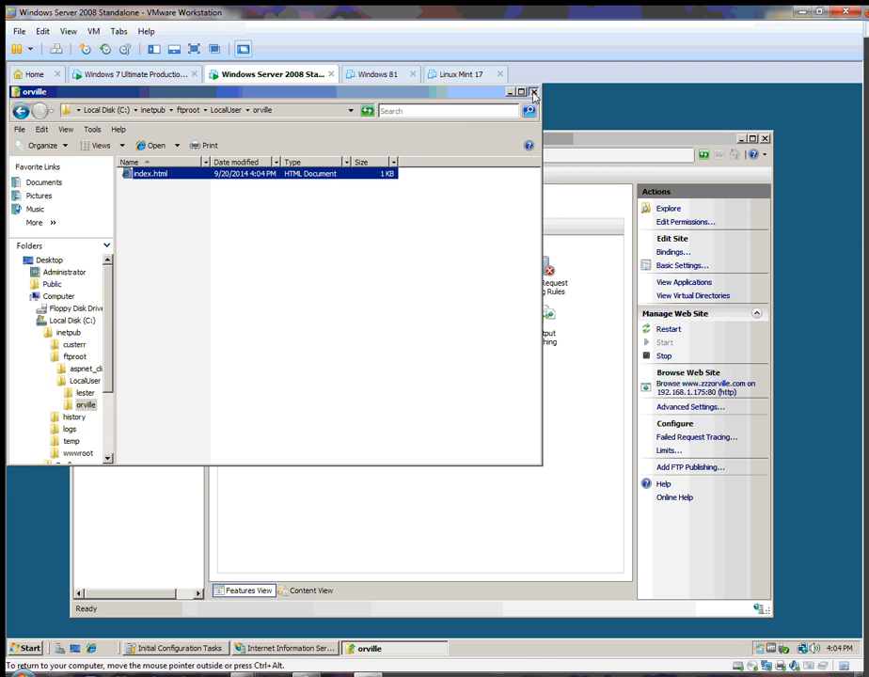
click(533, 92)
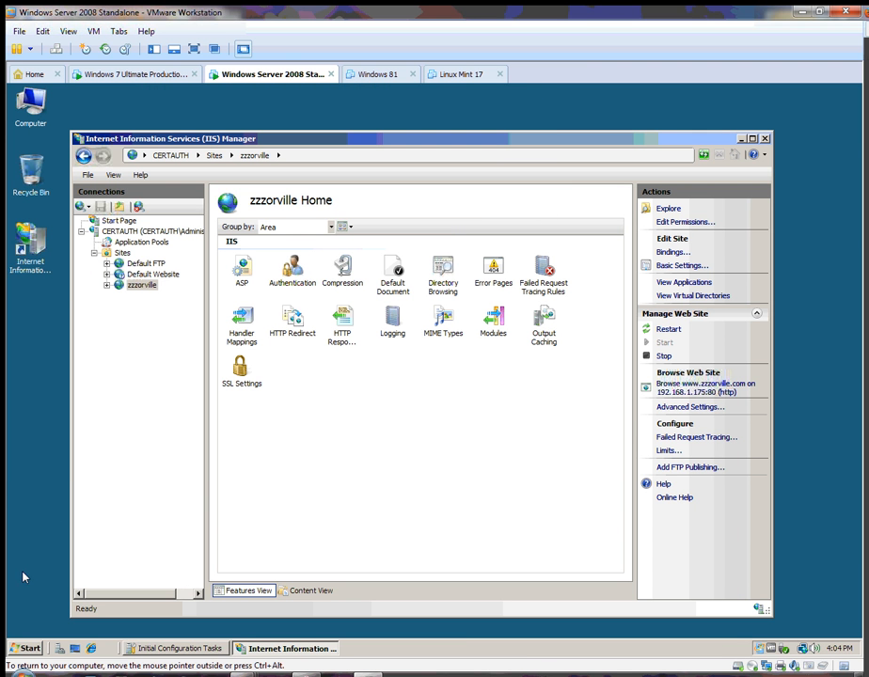
- Switch to the Windows 7 Ultimate virtual machine and run cmd.exe as administrator, approving the elevation
click(120, 74)
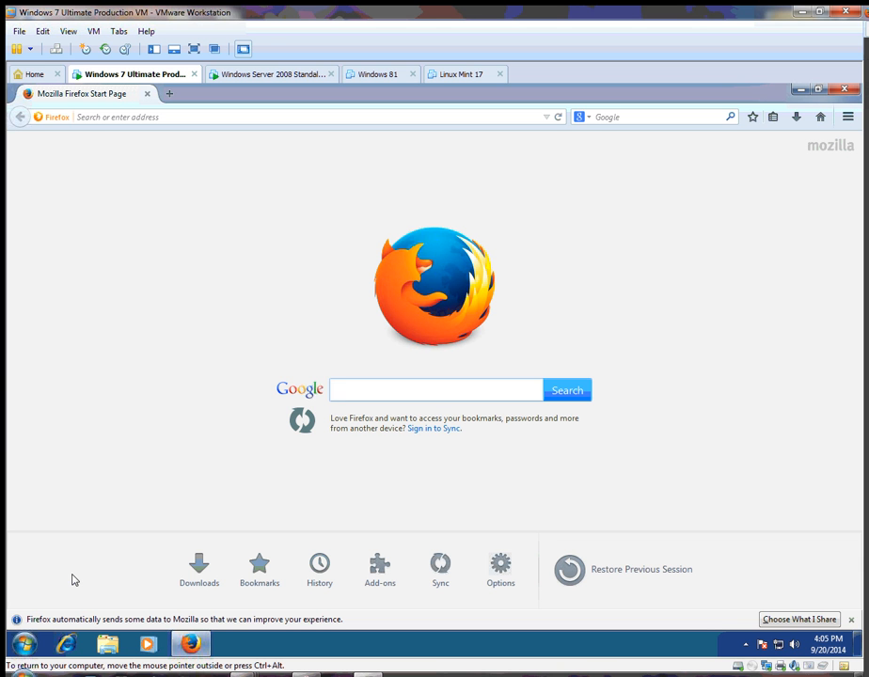
click(26, 644)
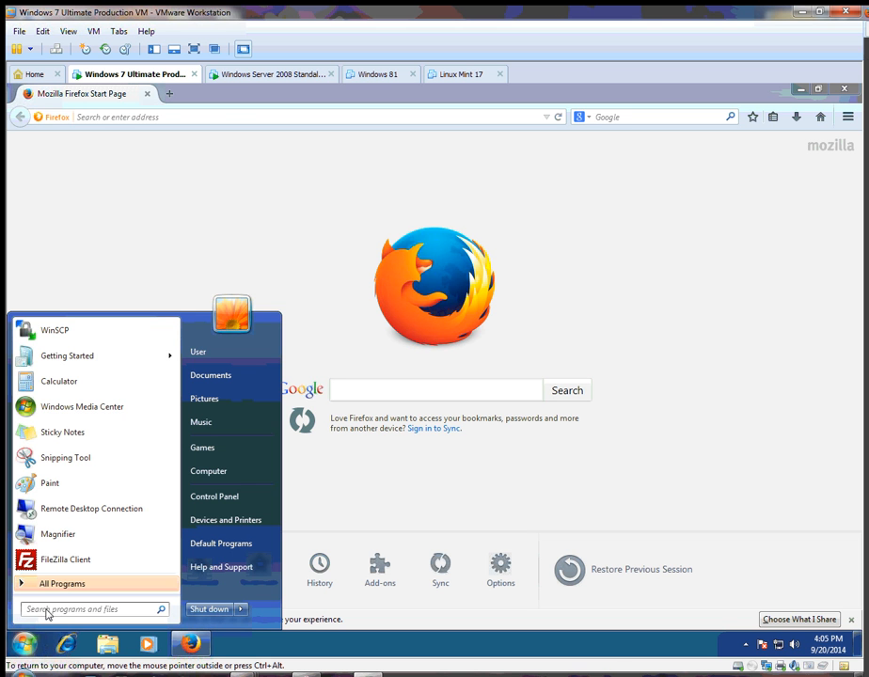
text(cmd)
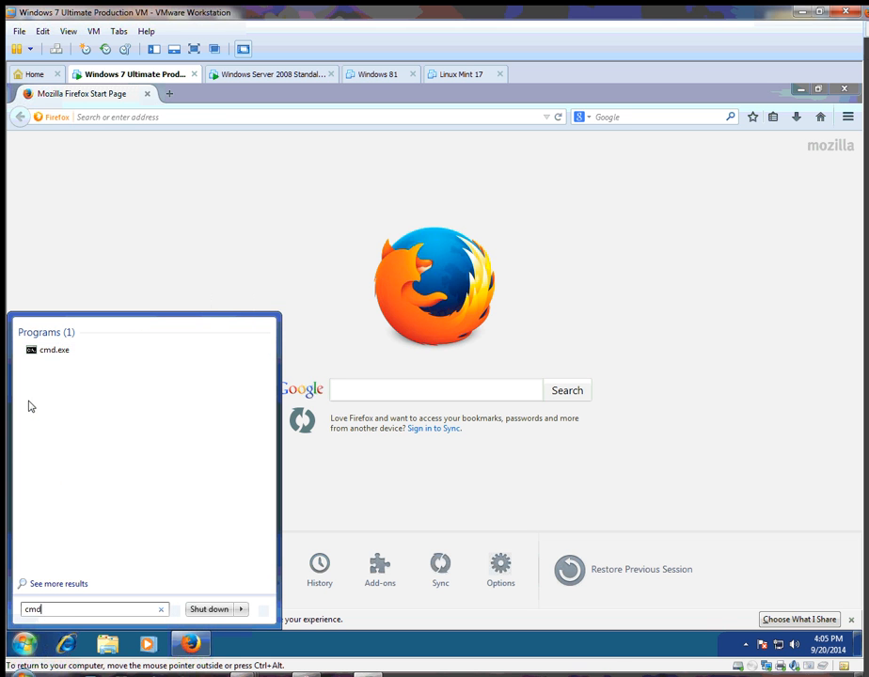
right_click(54, 353)
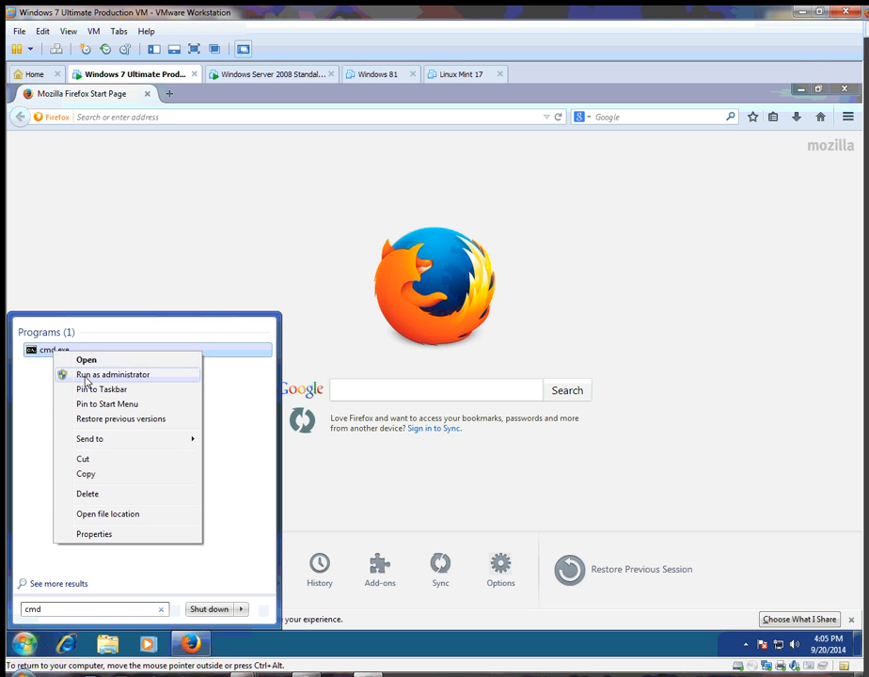
click(86, 376)
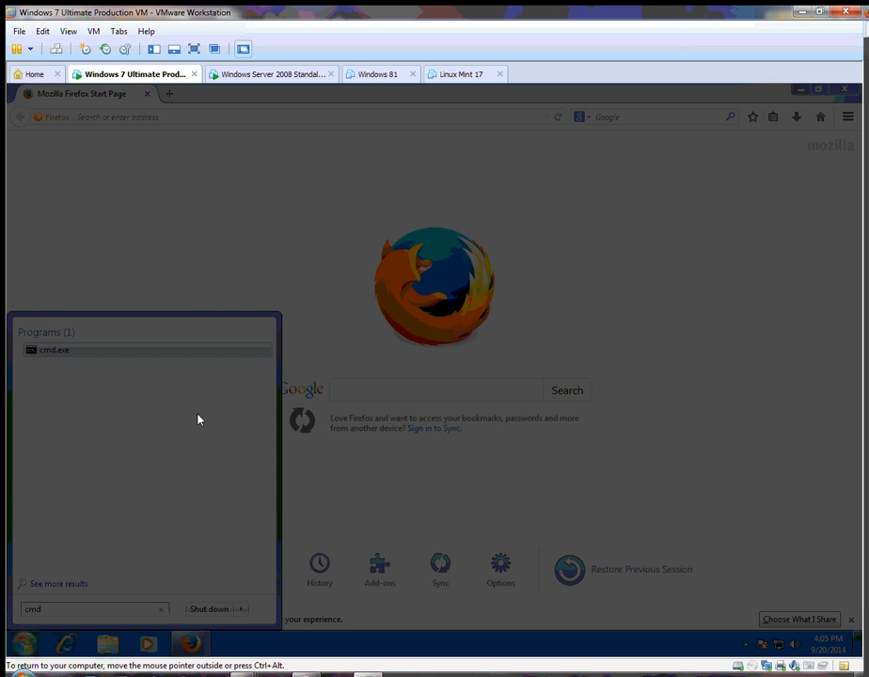
click(235, 466)
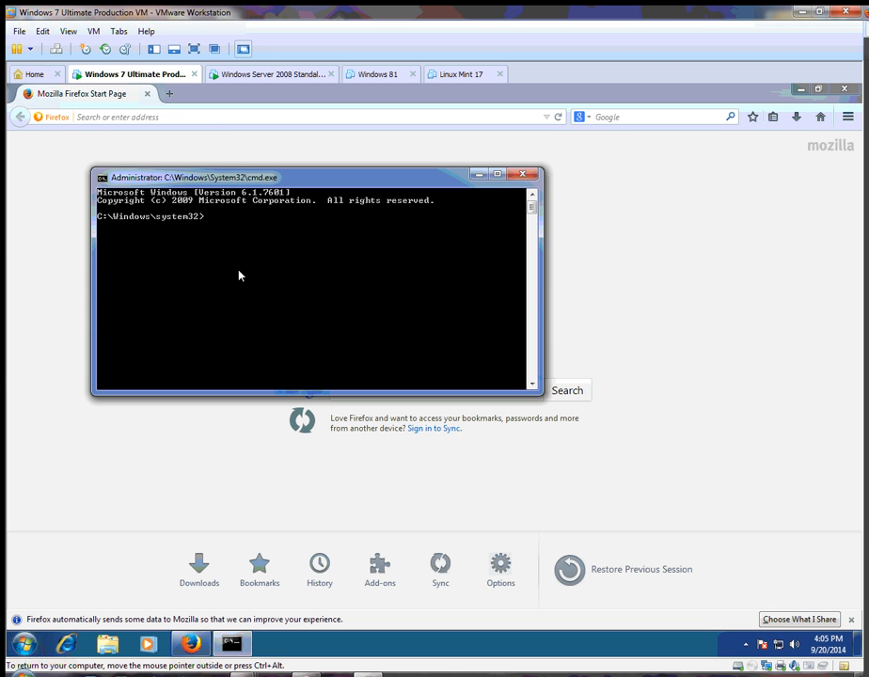
- Change to the drivers/etc directory in the command prompt and open the hosts file in Notepad
text(cd drivers/etc)
key(Return)
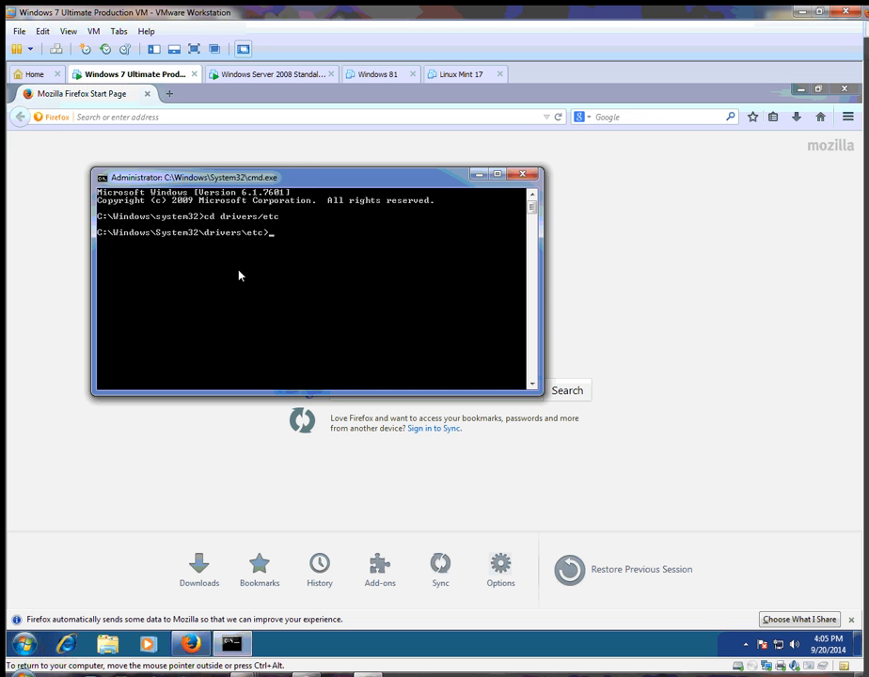
text(notepad hosts)
key(Return)
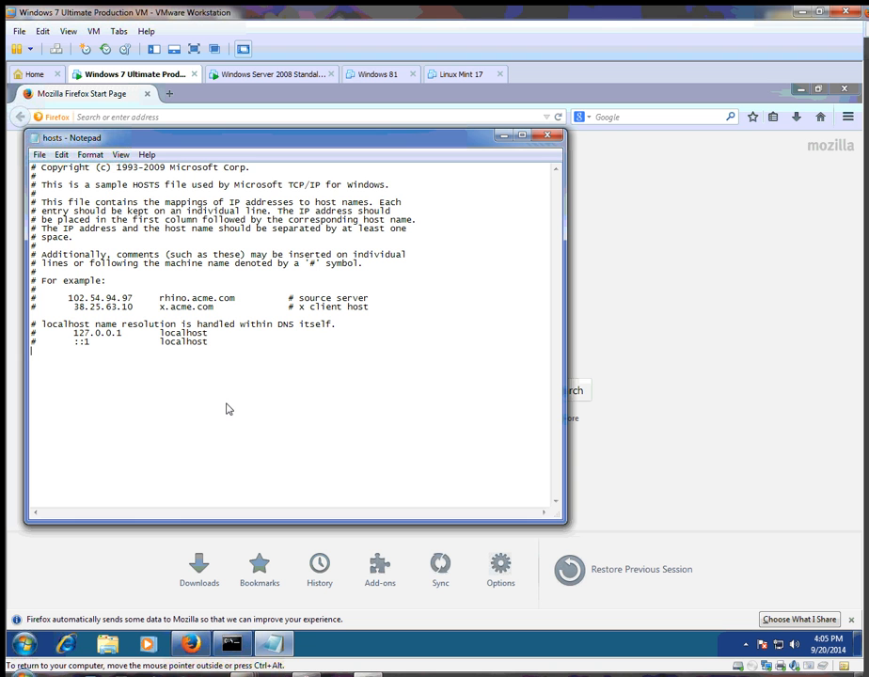
text(192.168.1.175)
key(Tab)
text(www.zzzorv)
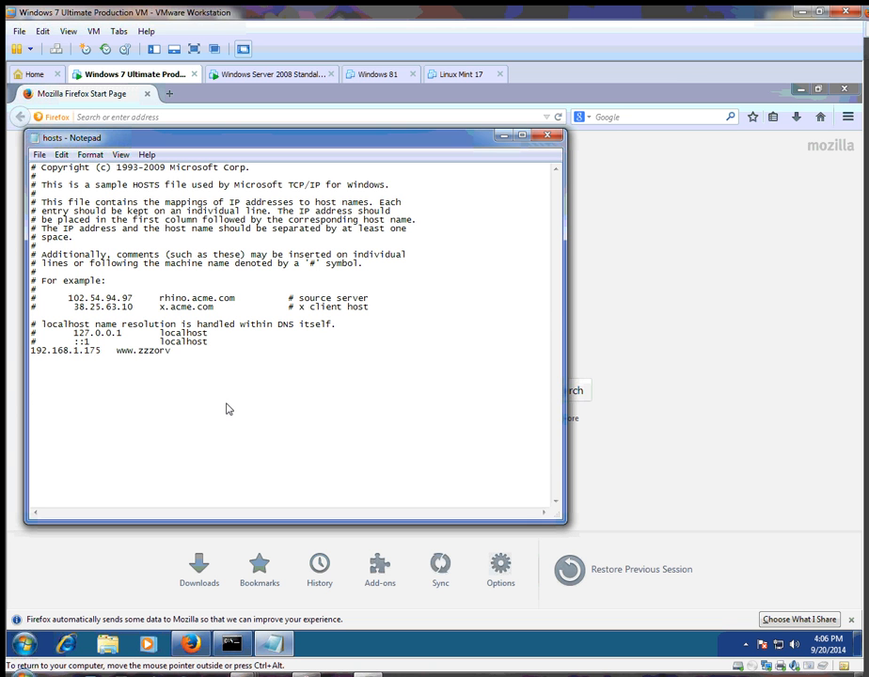
text(ille.com)
key(Return)
drag(118, 360, 31, 352)
key(ctrl+c)
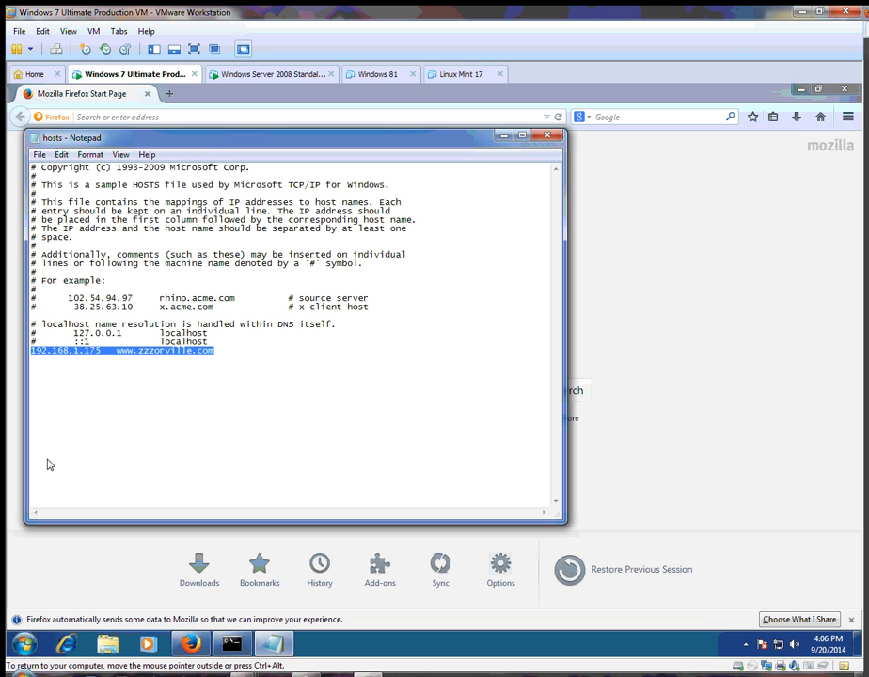
click(219, 355)
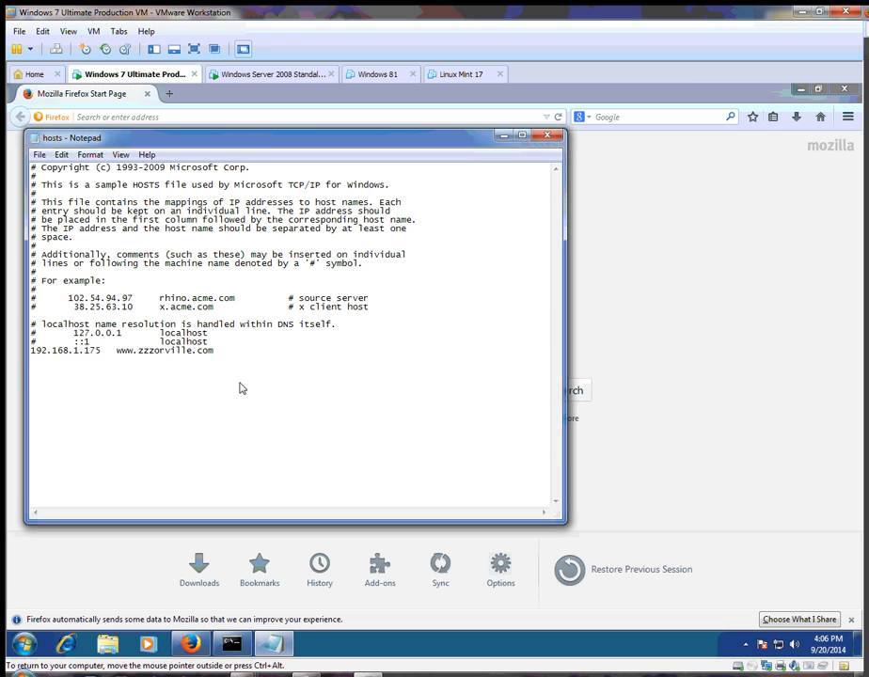
key(ctrl+v)
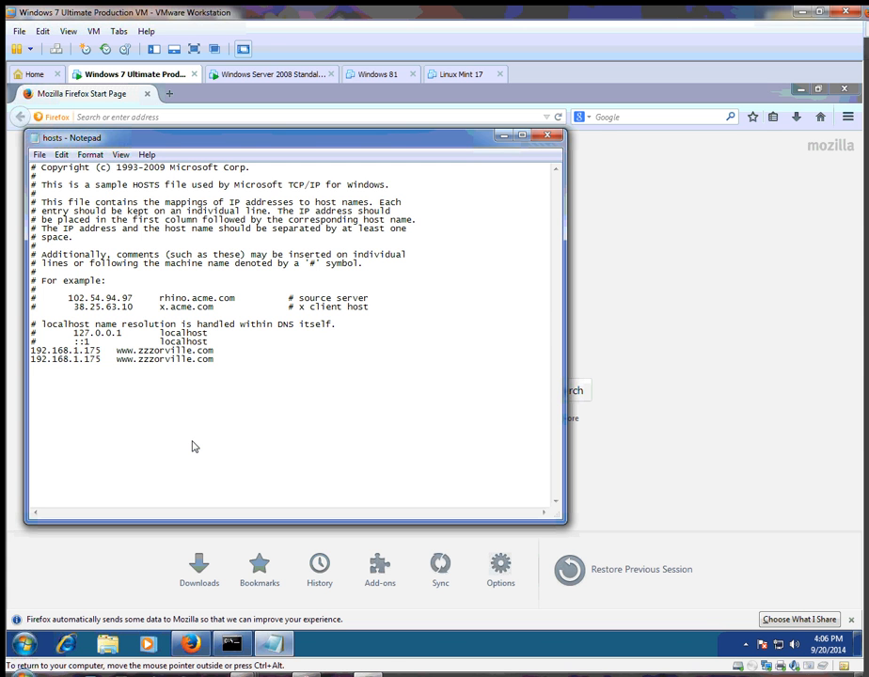
key(BackSpace)
key(BackSpace)
key(BackSpace)
key(BackSpace)
key(BackSpace)
key(BackSpace)
key(BackSpace)
text(lester)
- Close Notepad saving the changes to the hosts file, and exit the command prompt
click(546, 136)
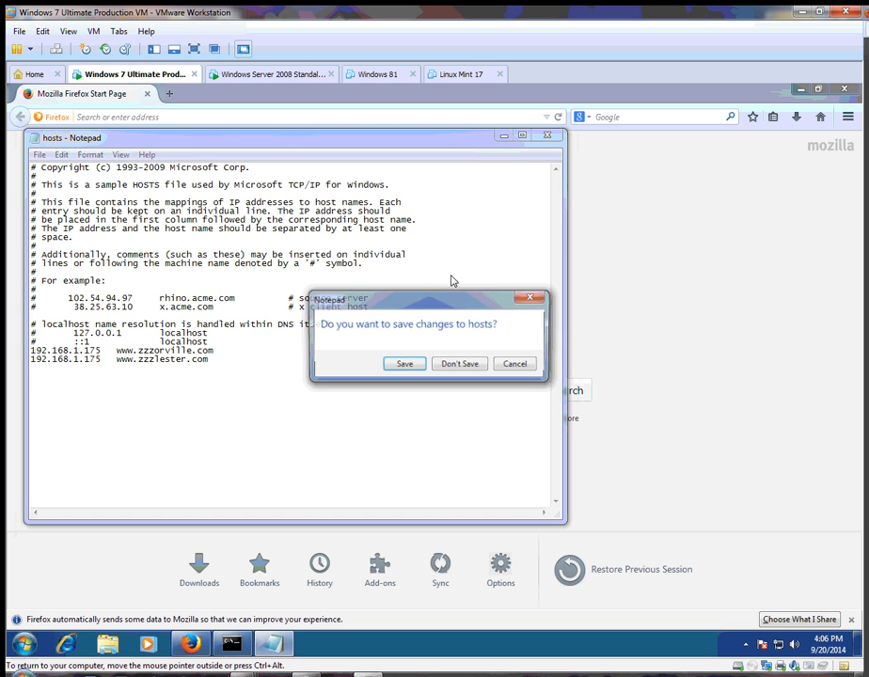
click(410, 367)
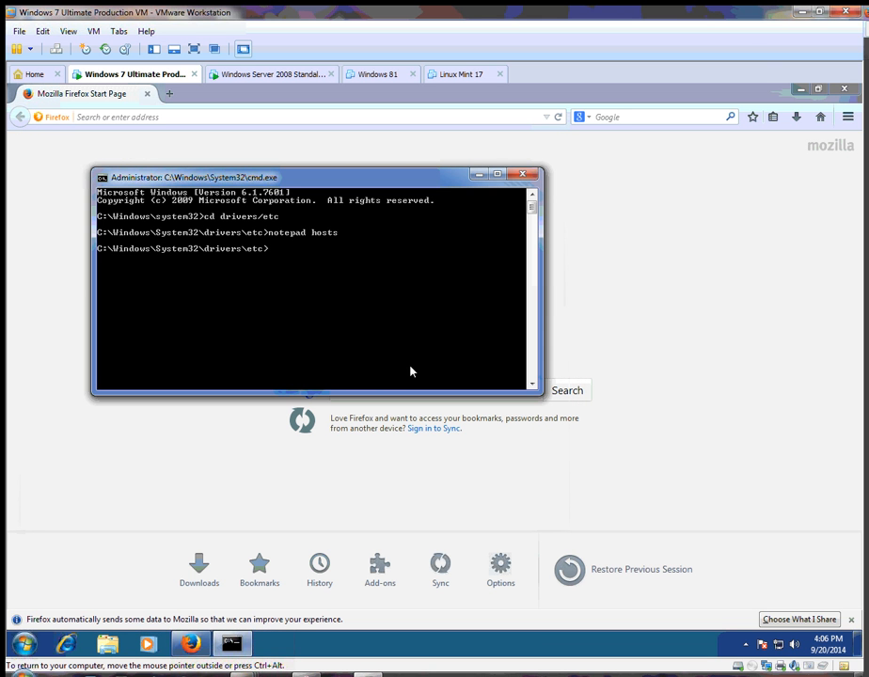
text(exit)
key(Return)
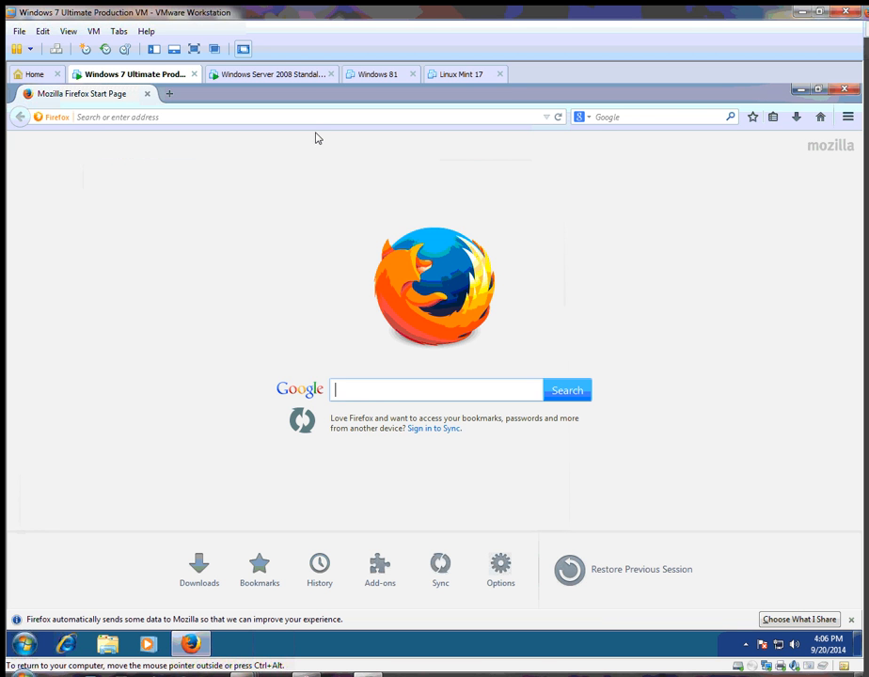
click(154, 118)
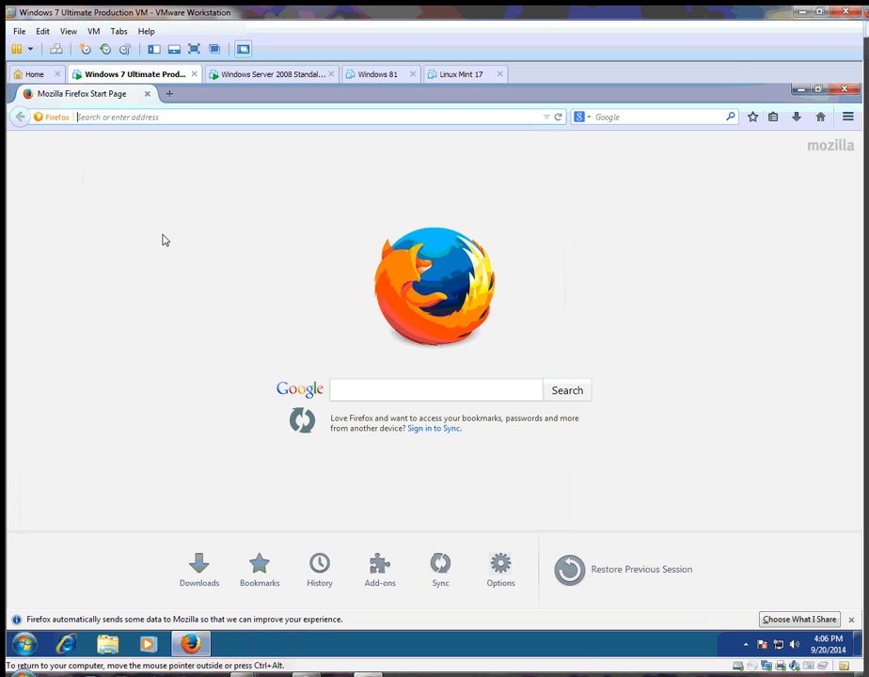
text(http:)
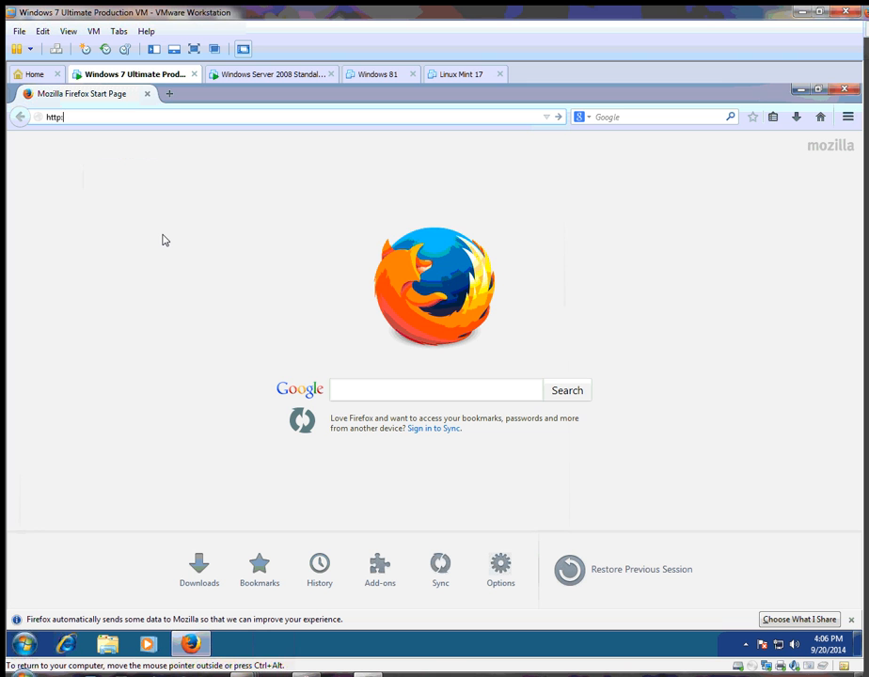
text(//www)
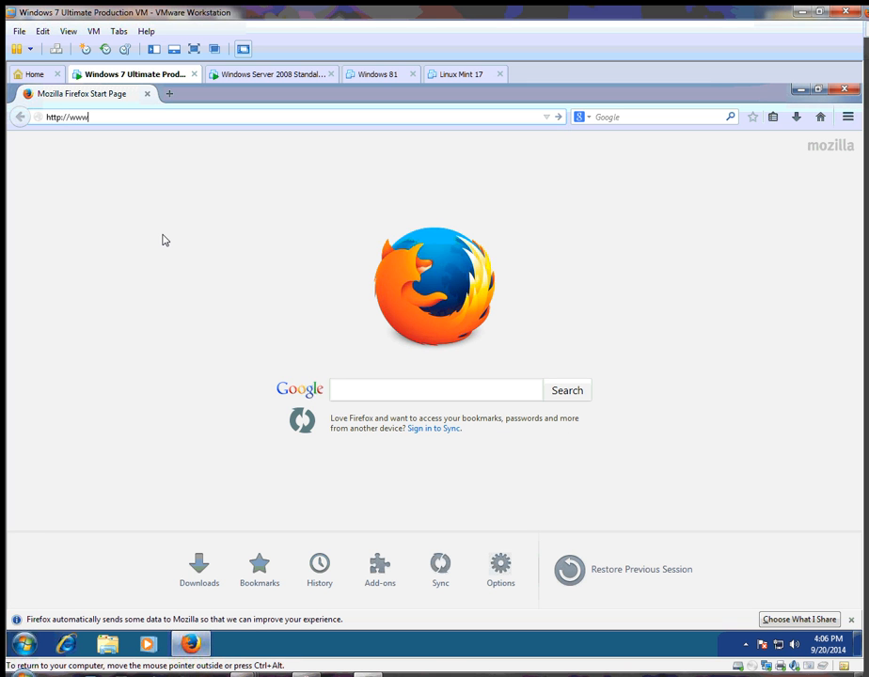
text(.zzzor)
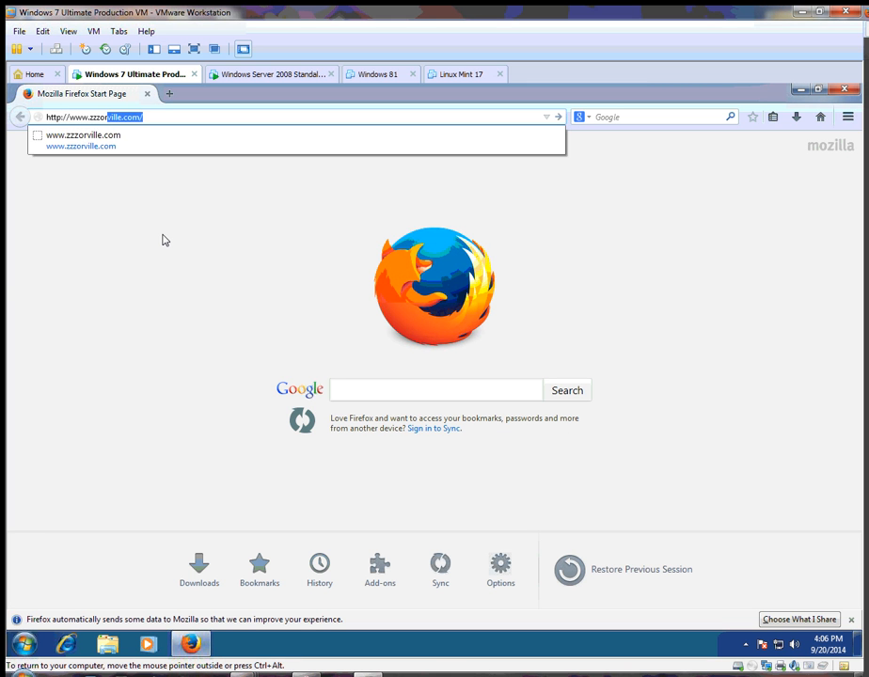
text(il)
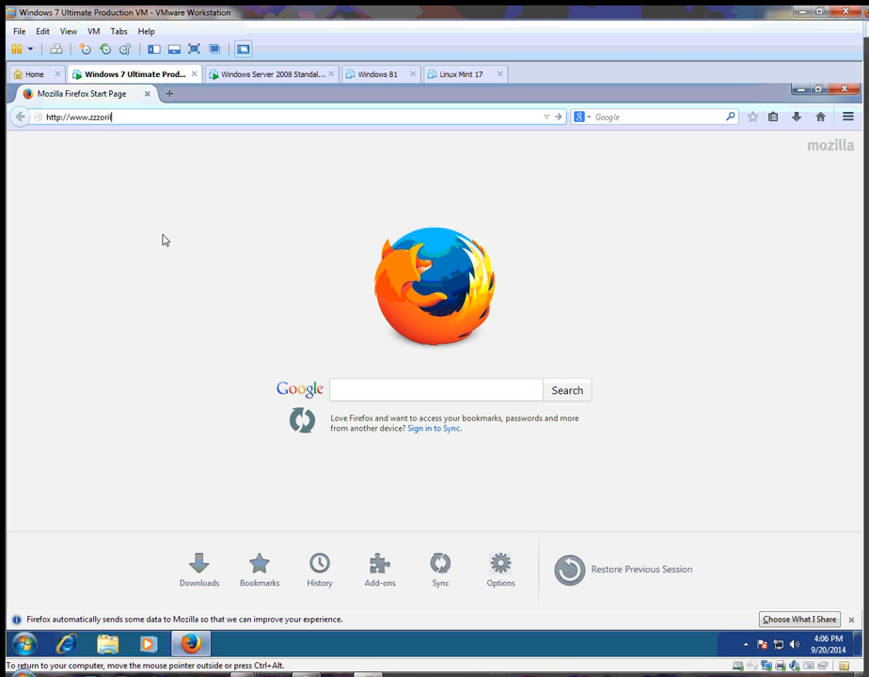
key(BackSpace)
key(BackSpace)
text(ville.c)
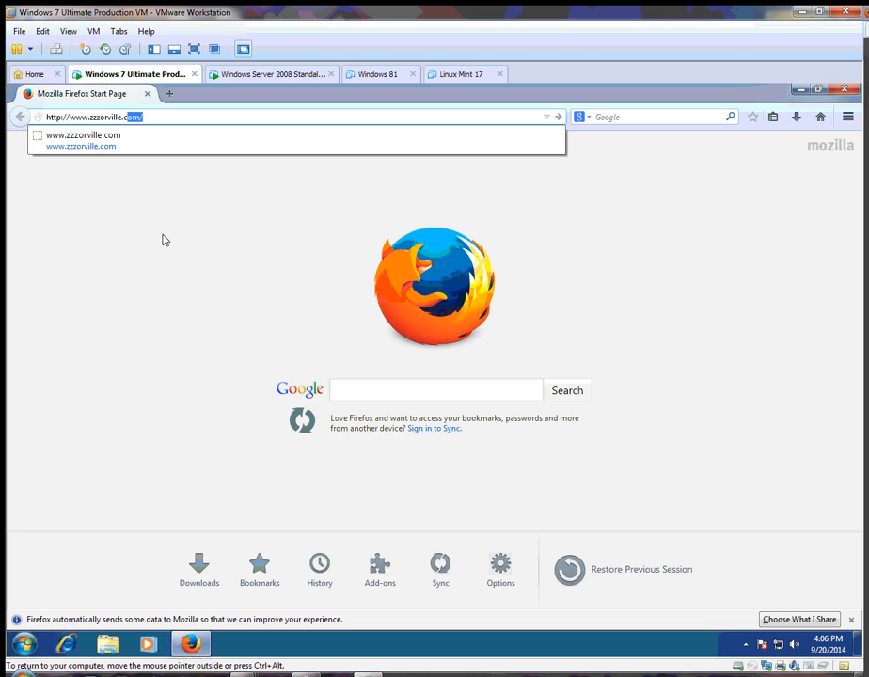
text(om)
key(Return)
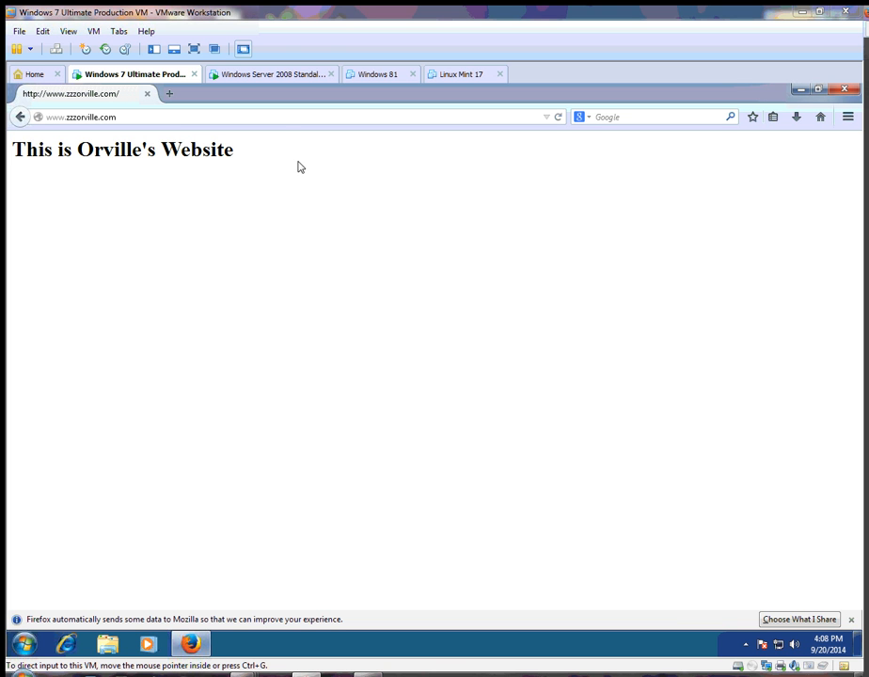
- Switch to the Windows Server 2008 VM and create a self-signed server certificate with the friendly name cert_one in IIS Manager
click(280, 77)
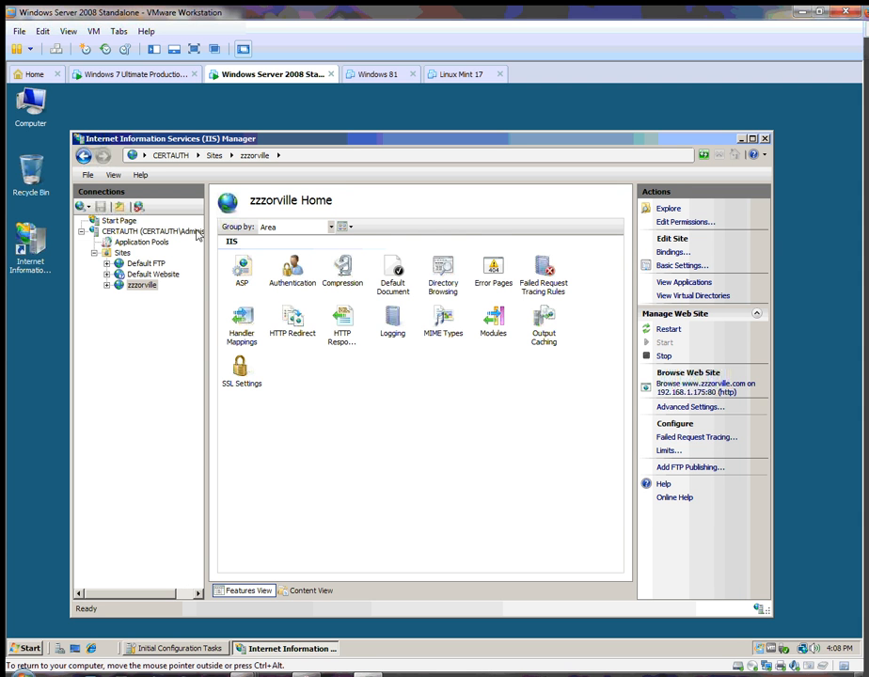
click(129, 231)
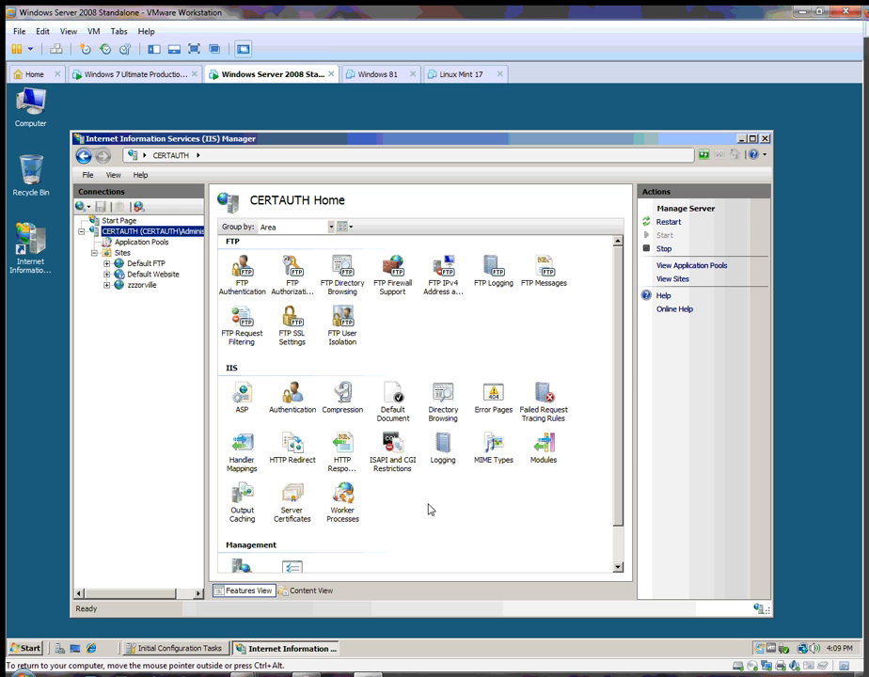
double_click(293, 498)
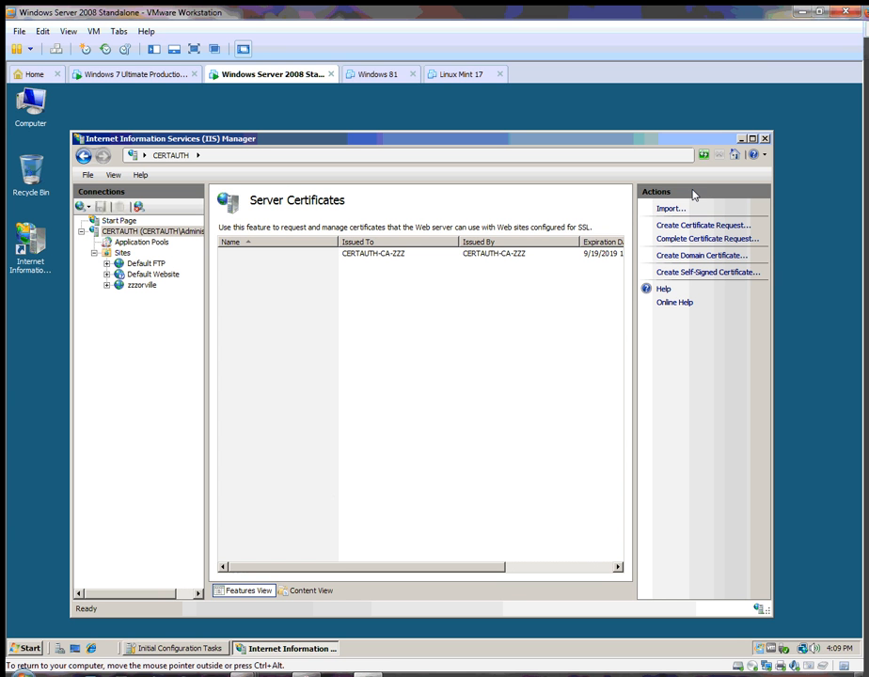
click(704, 273)
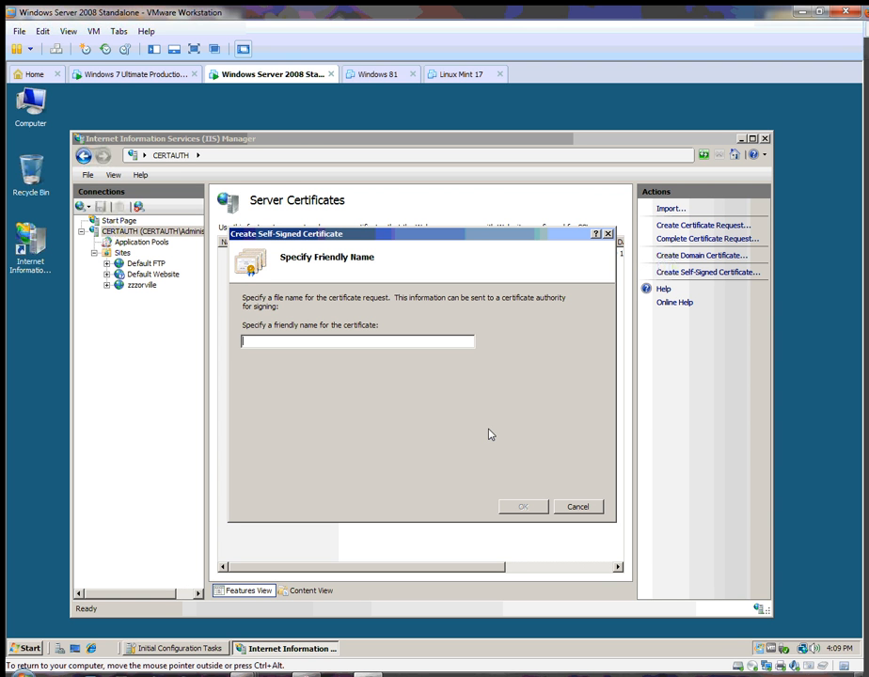
text(cert_one)
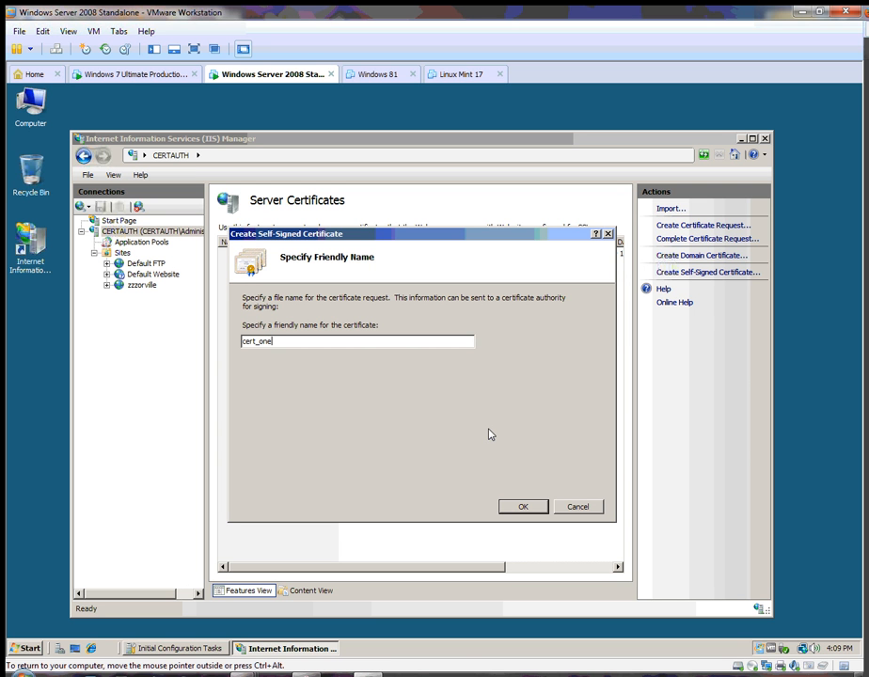
click(530, 510)
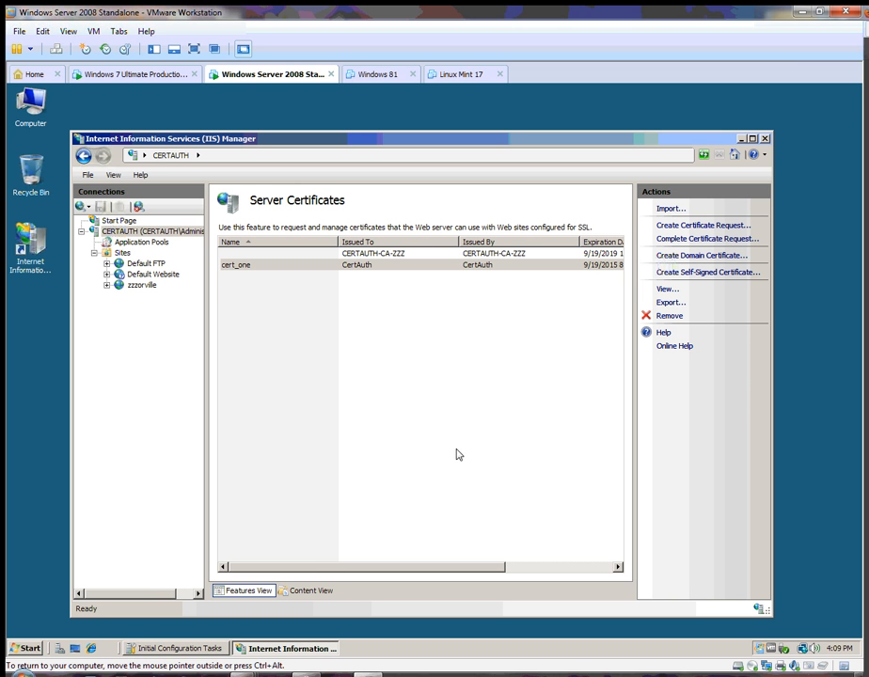
- Examine the cert_one certificate's general information and its detail fields, including the public key and thumbprint
double_click(399, 267)
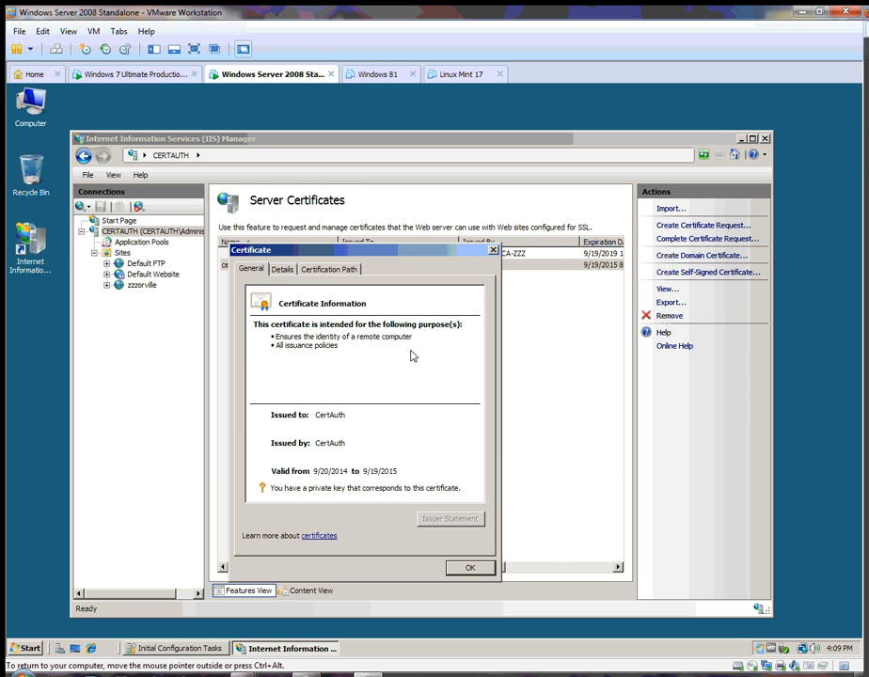
drag(409, 249, 478, 205)
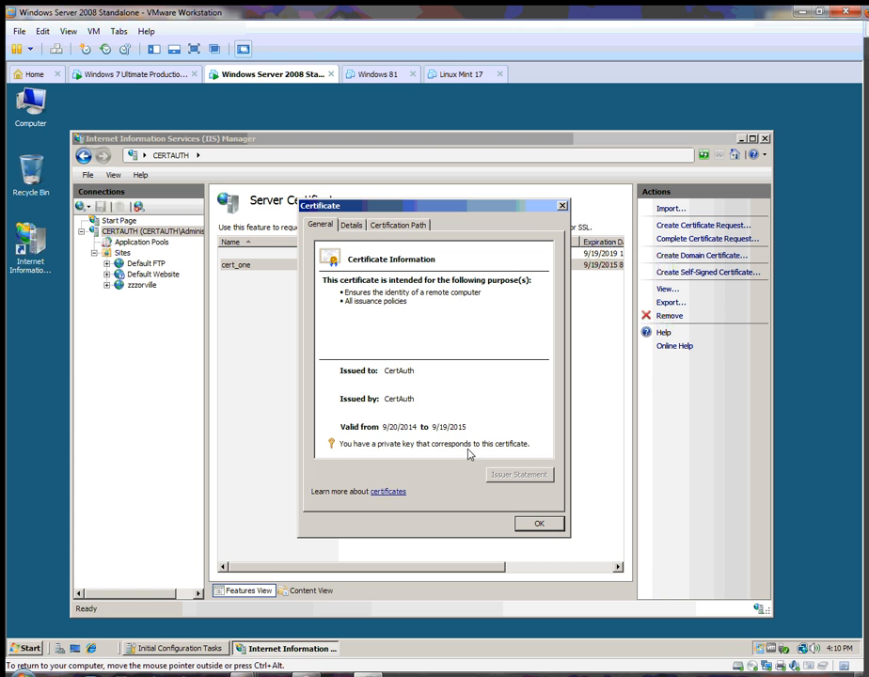
mouse_move(357, 452)
click(350, 225)
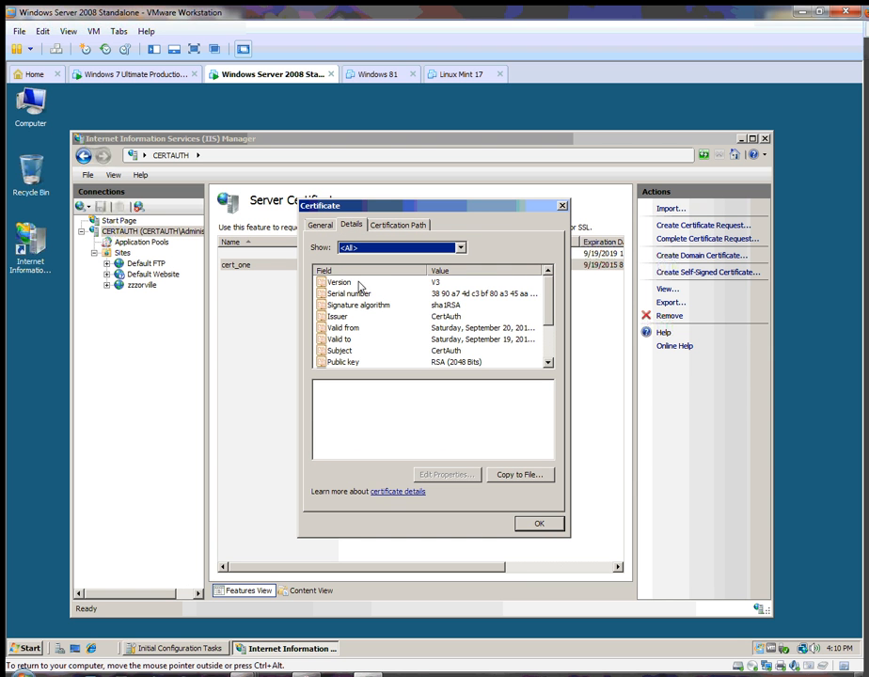
click(461, 248)
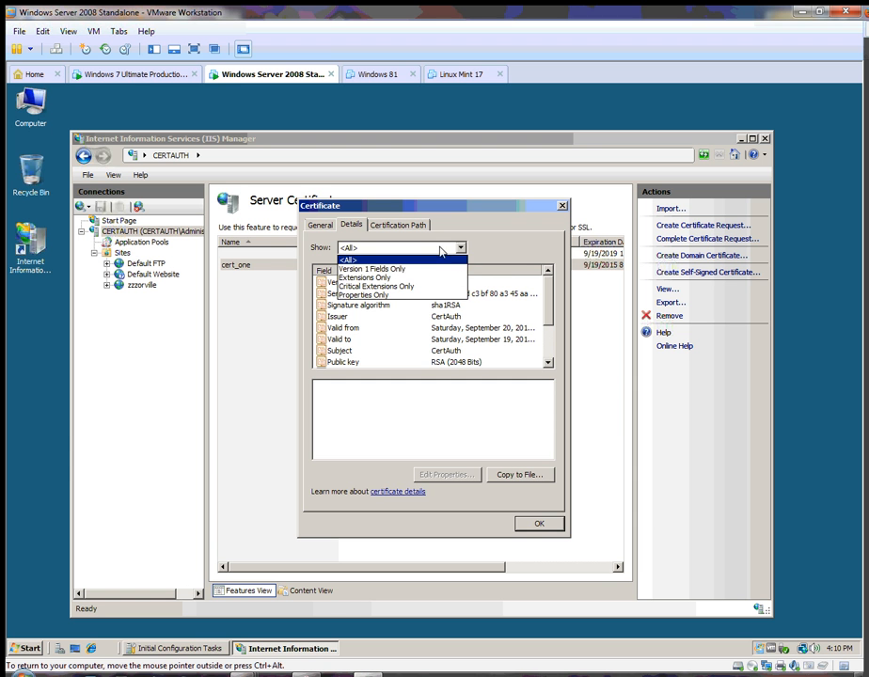
click(440, 251)
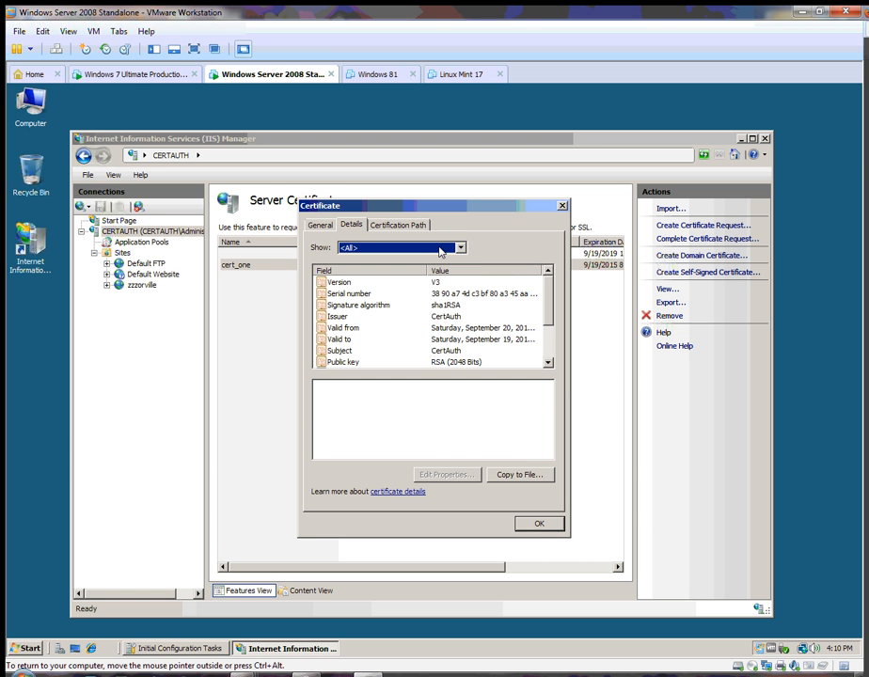
click(344, 362)
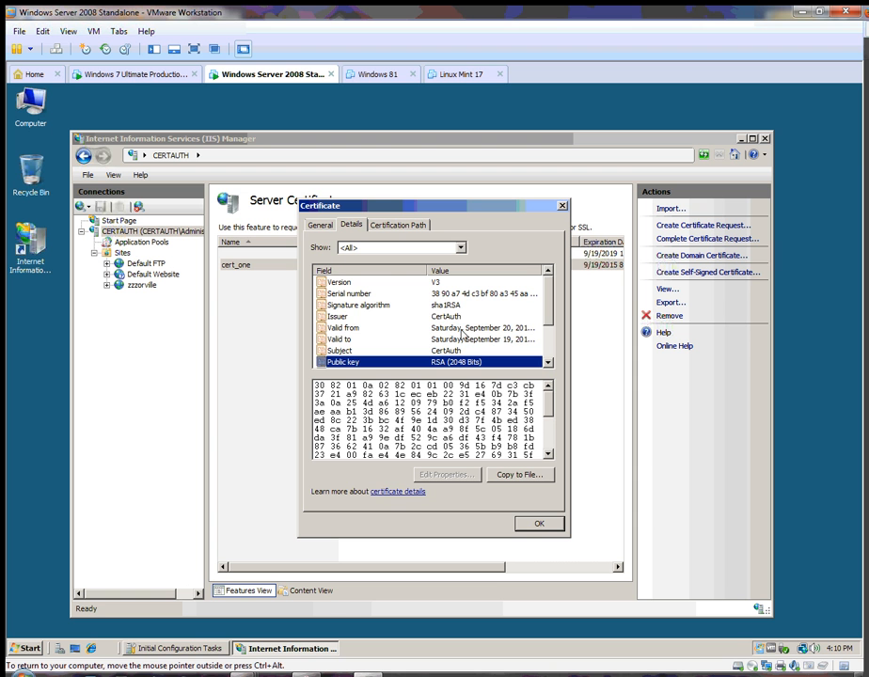
drag(551, 316, 551, 350)
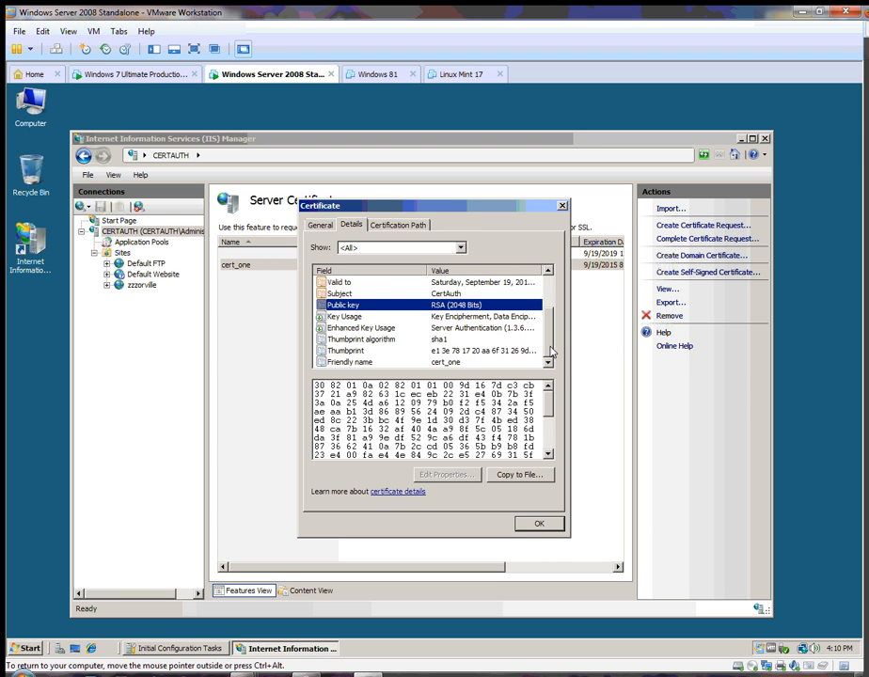
click(362, 355)
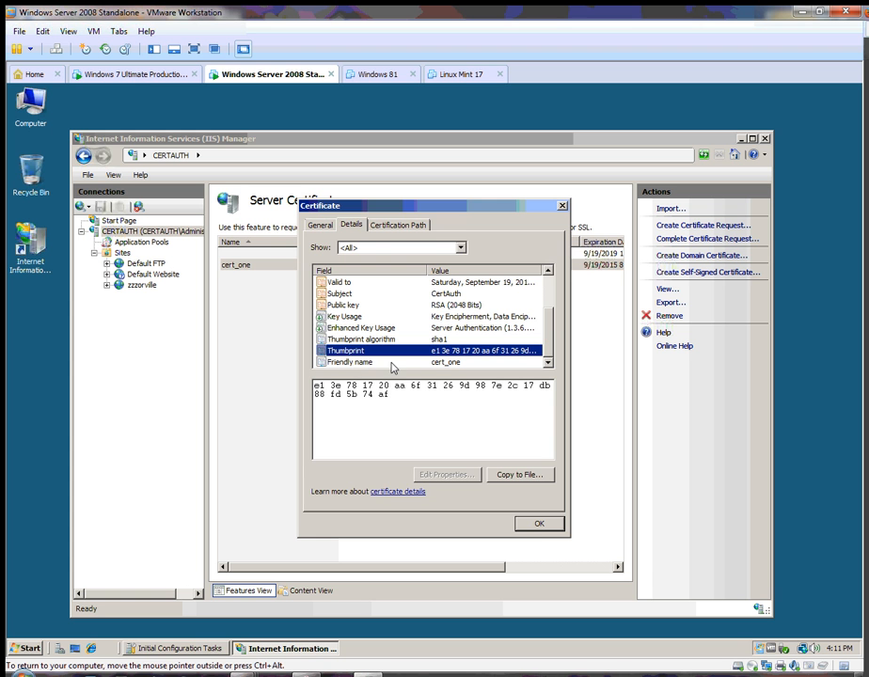
click(544, 523)
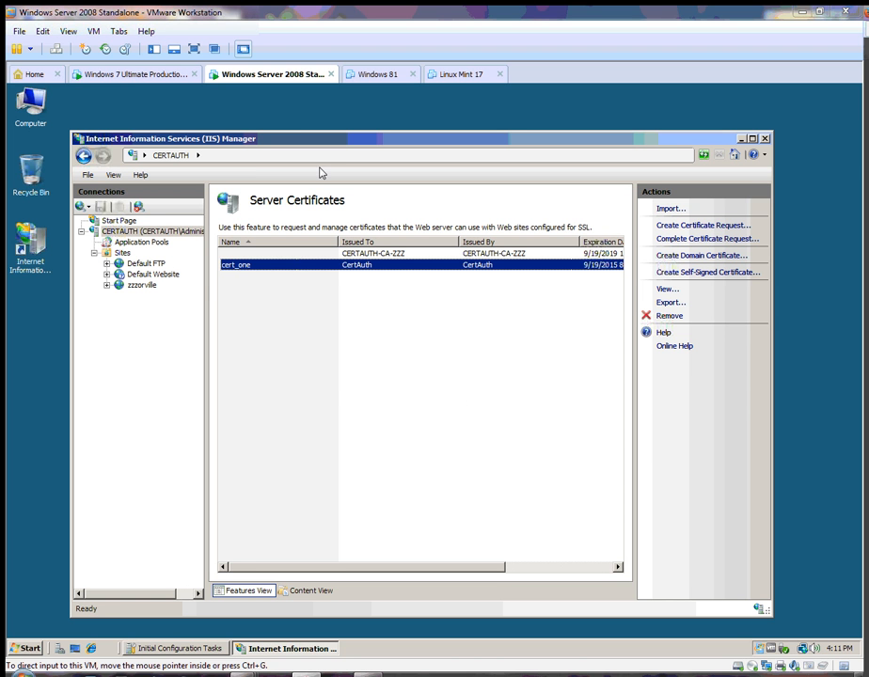
click(337, 141)
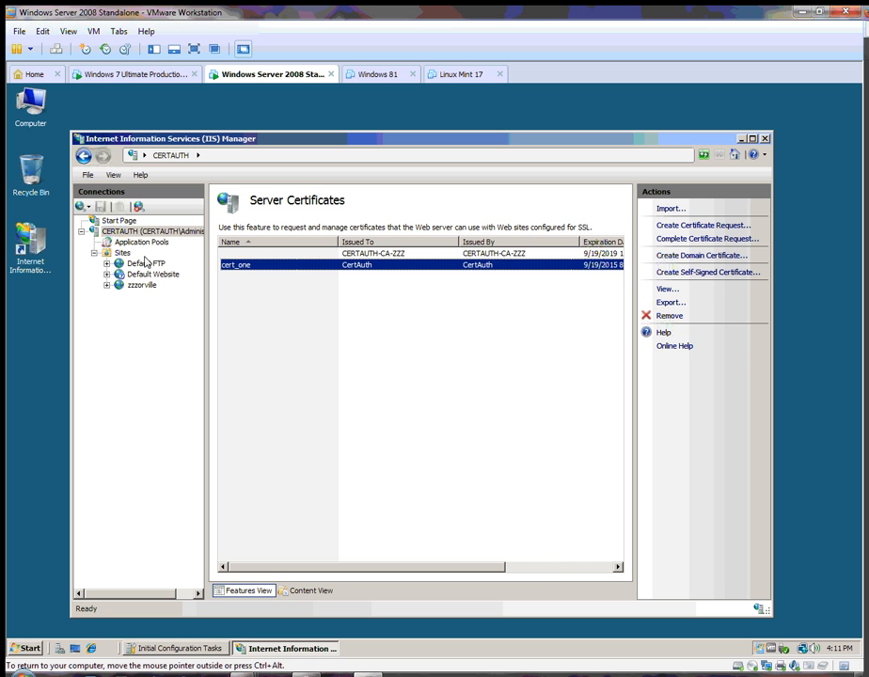
- Start a new web site named zzzlester with the physical path C:\inetpub\ftproot\LocalUser\lester
click(107, 252)
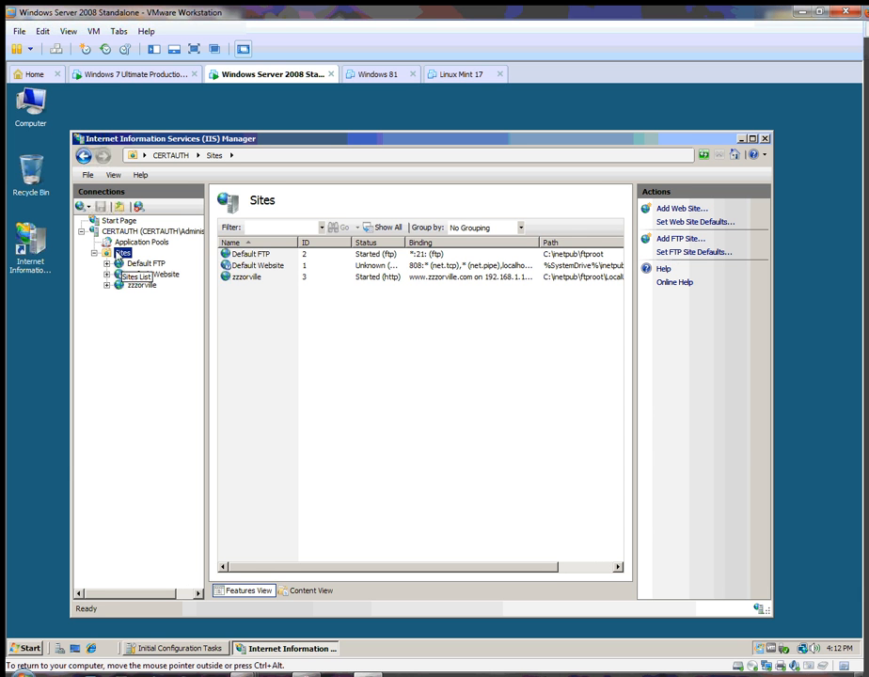
right_click(121, 252)
click(151, 258)
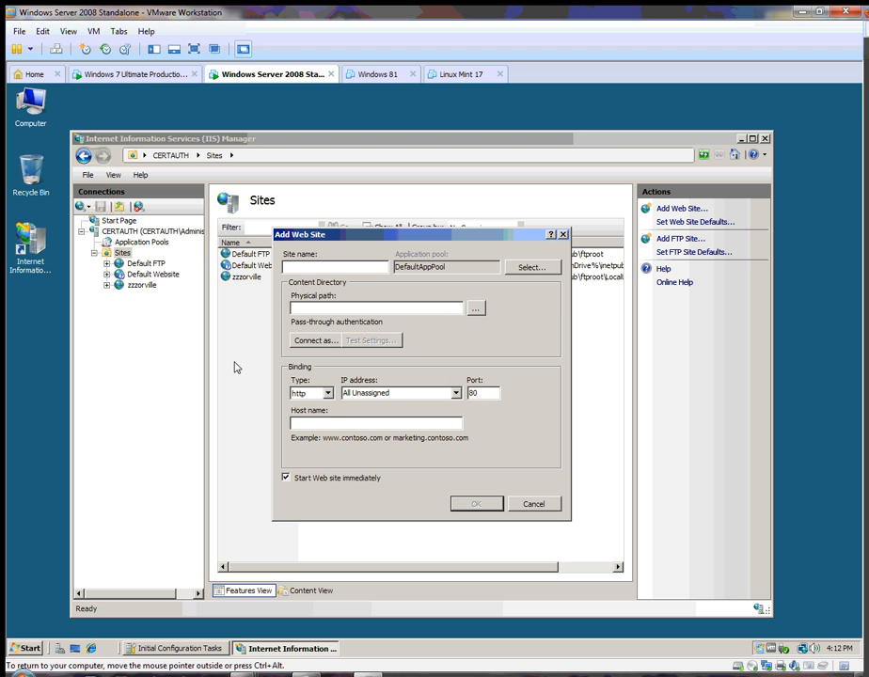
text(zzzlester)
click(474, 307)
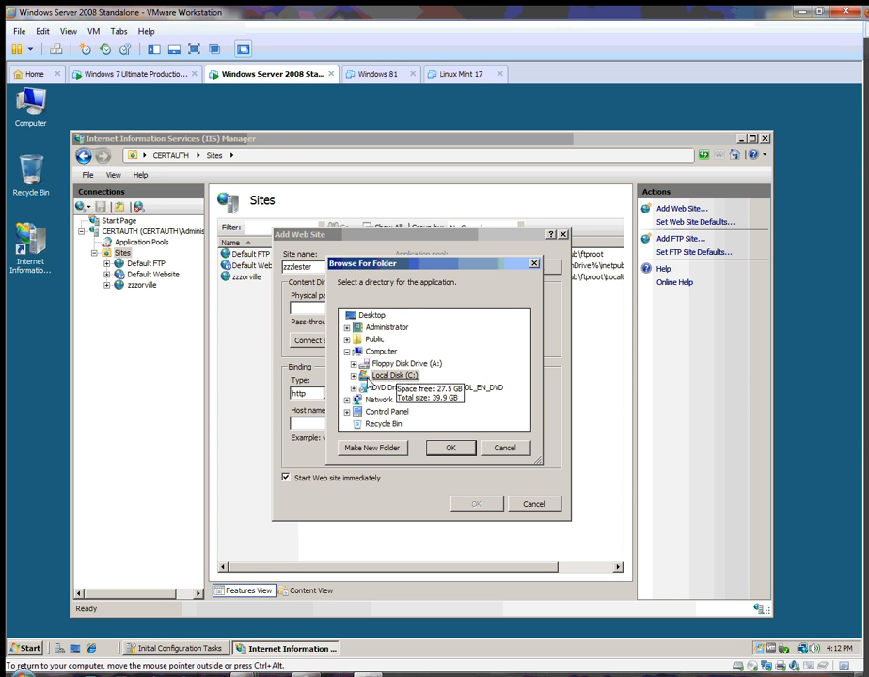
click(354, 376)
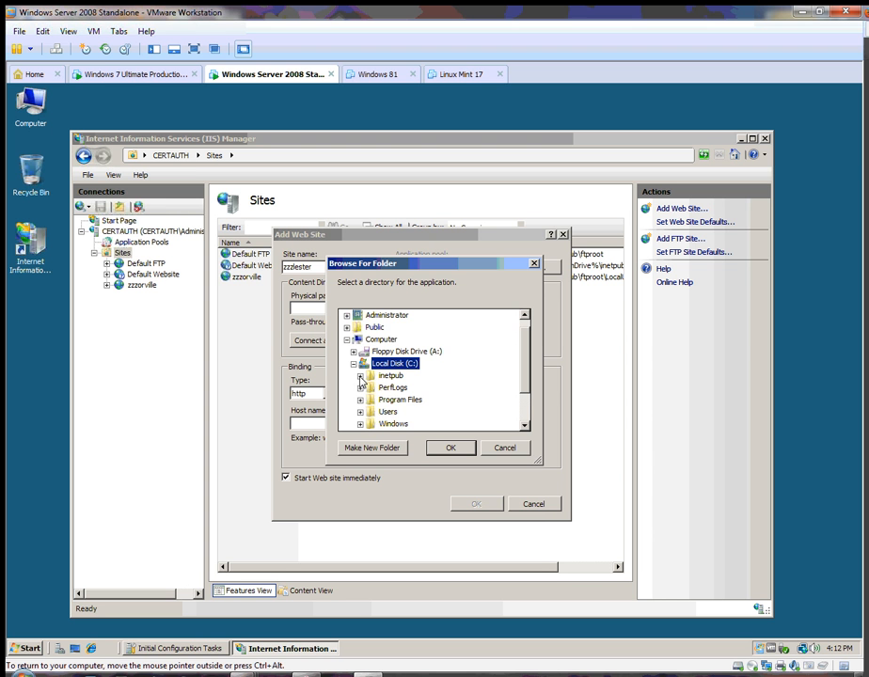
click(360, 376)
click(367, 375)
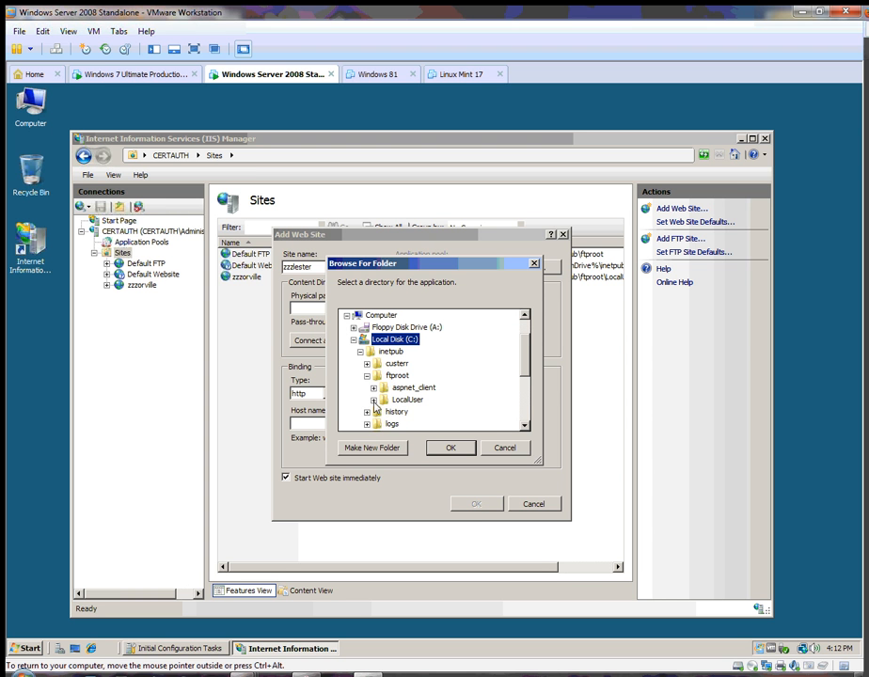
click(373, 399)
click(406, 412)
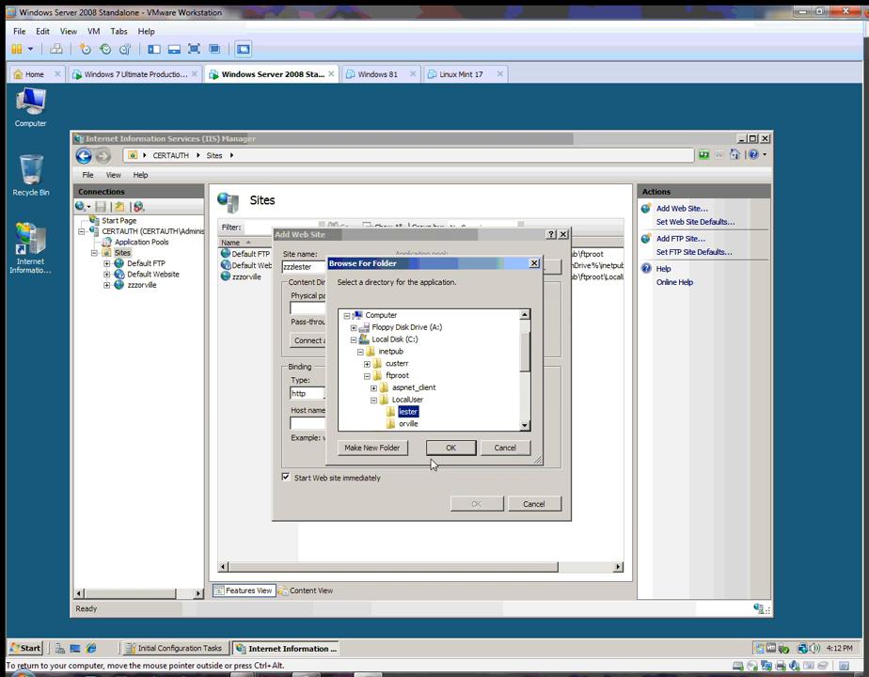
click(442, 449)
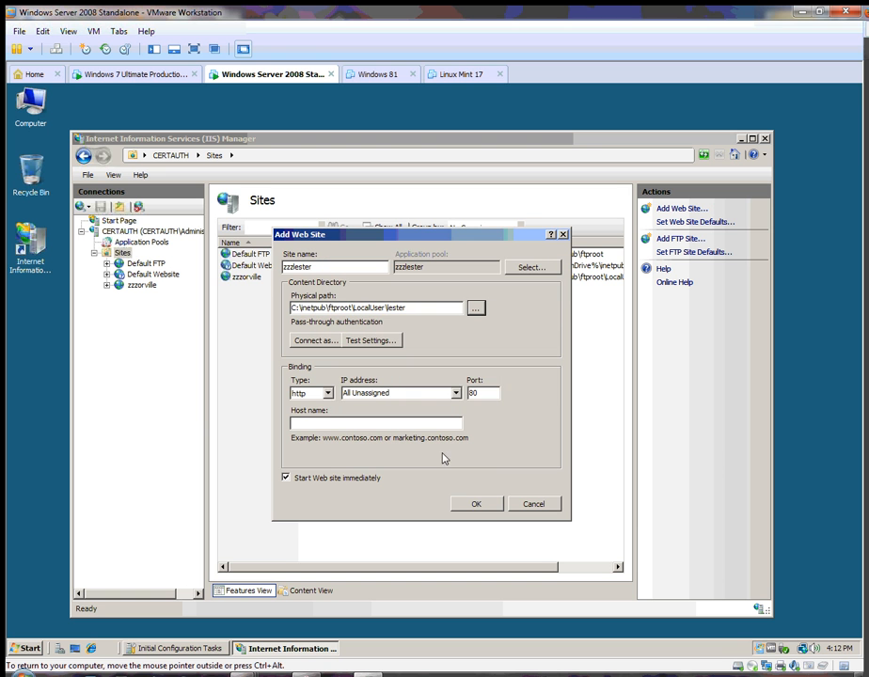
- Set the new site's binding type to https with SSL certificate cert_one, and create the site
click(326, 393)
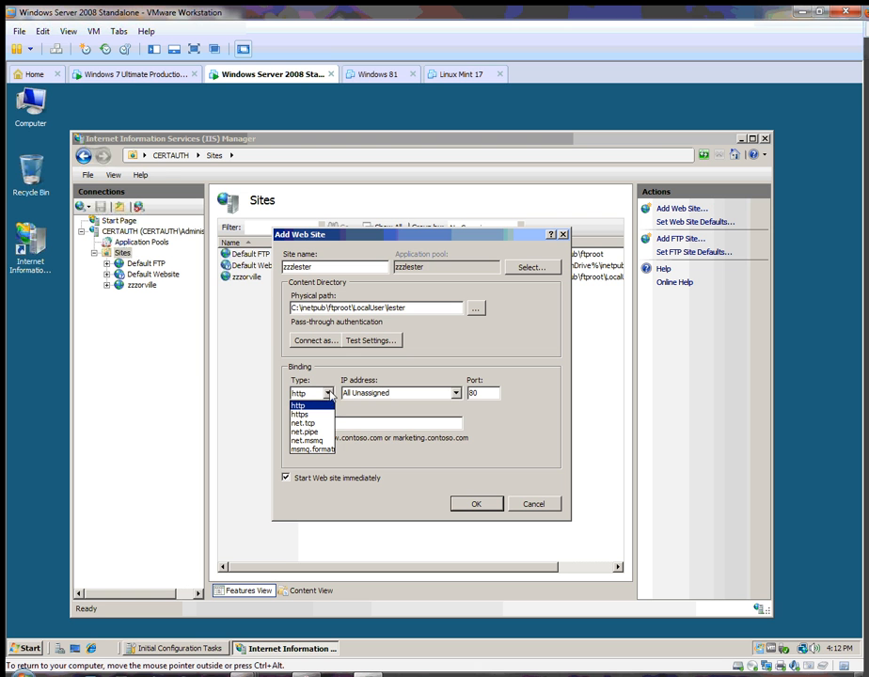
click(327, 414)
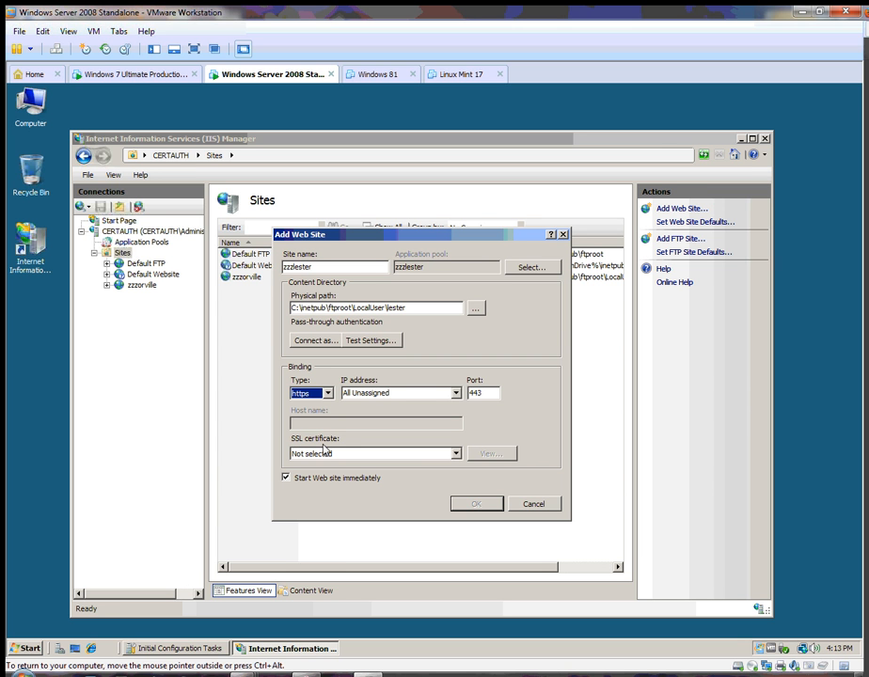
click(455, 454)
click(445, 472)
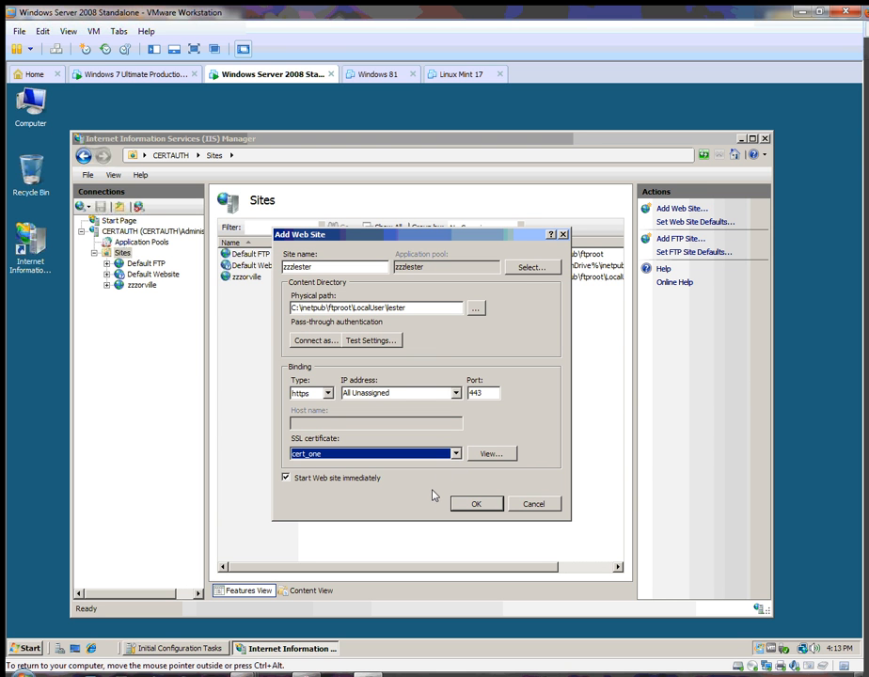
click(475, 503)
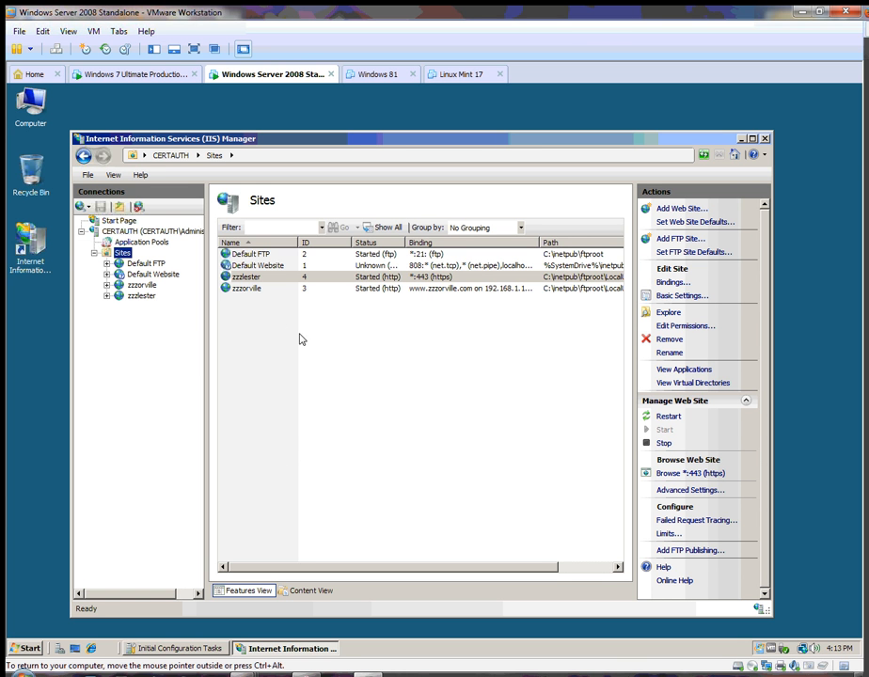
- Review the https binding of the zzzlester site, including its IP address, port and SSL certificate
click(261, 278)
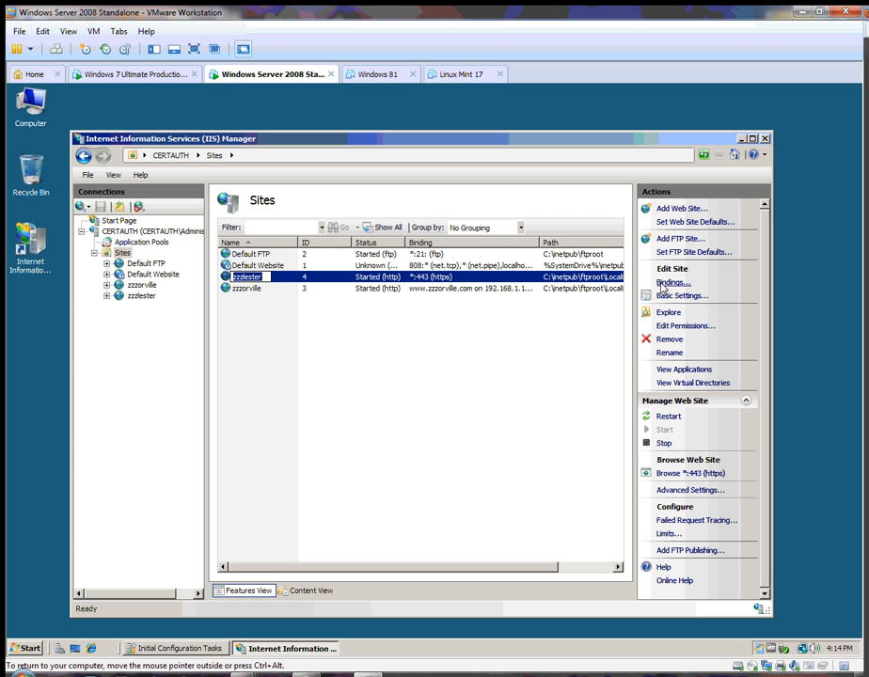
click(672, 282)
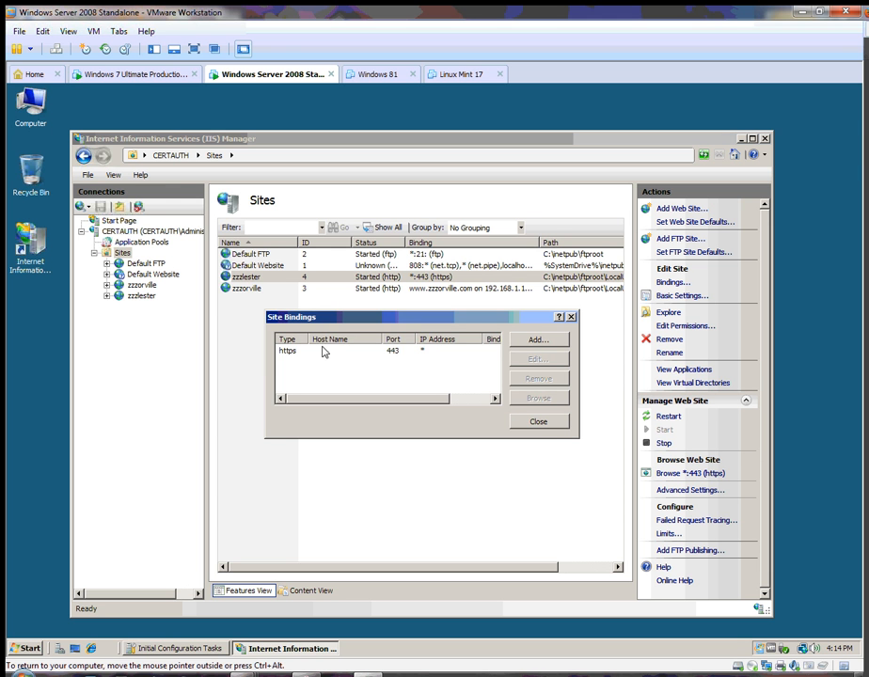
click(429, 350)
click(549, 358)
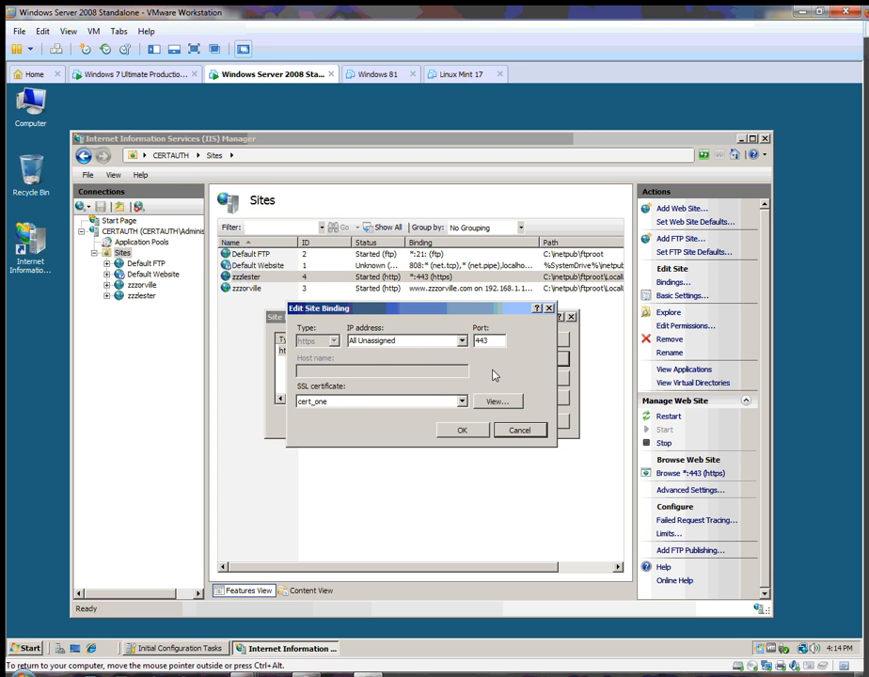
click(465, 431)
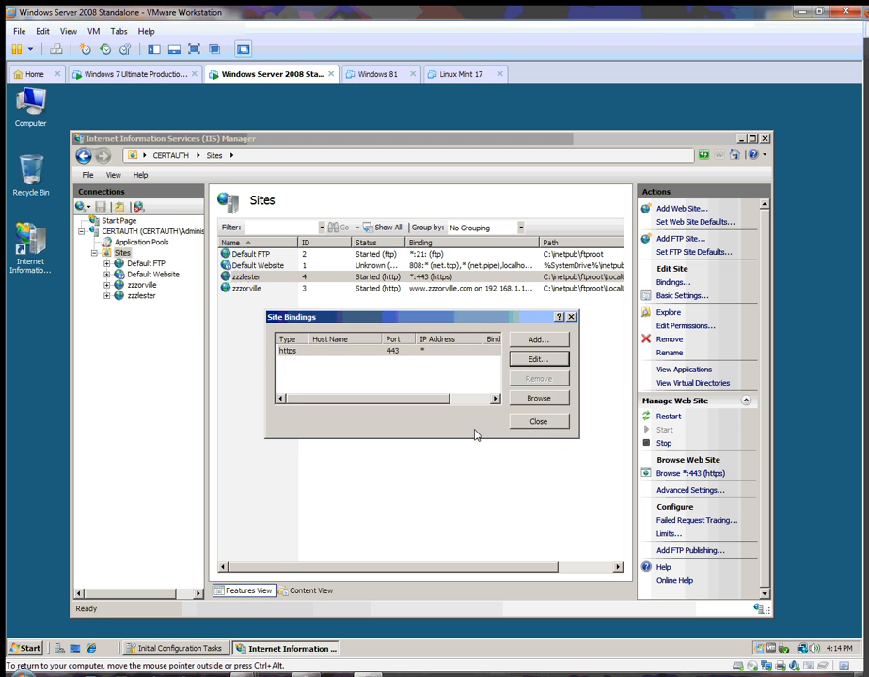
click(538, 422)
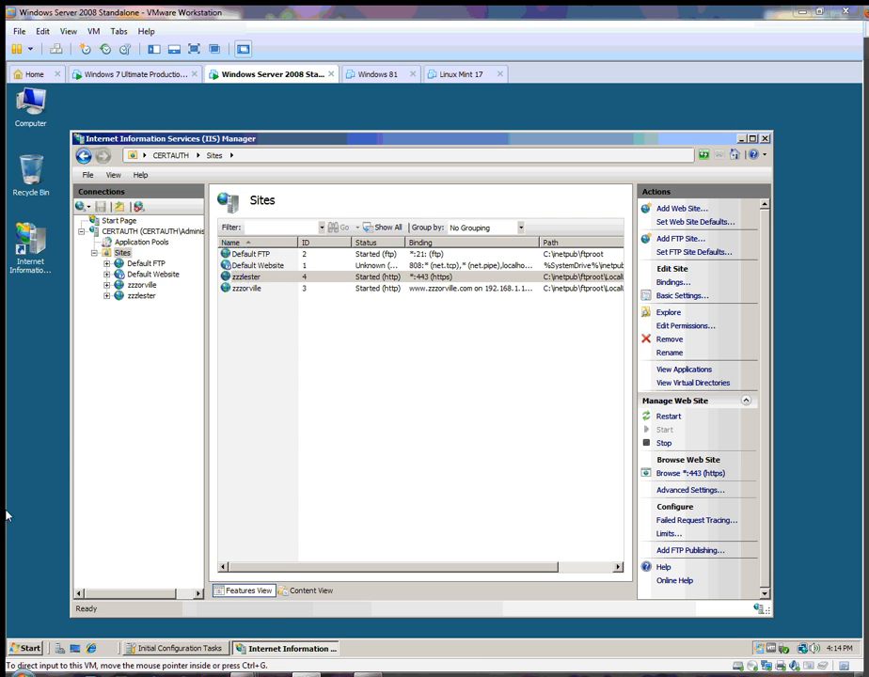
- Review the Windows Firewall exceptions on the server, checking that Secure World Wide Web Services (HTTPS) is allowed
click(27, 648)
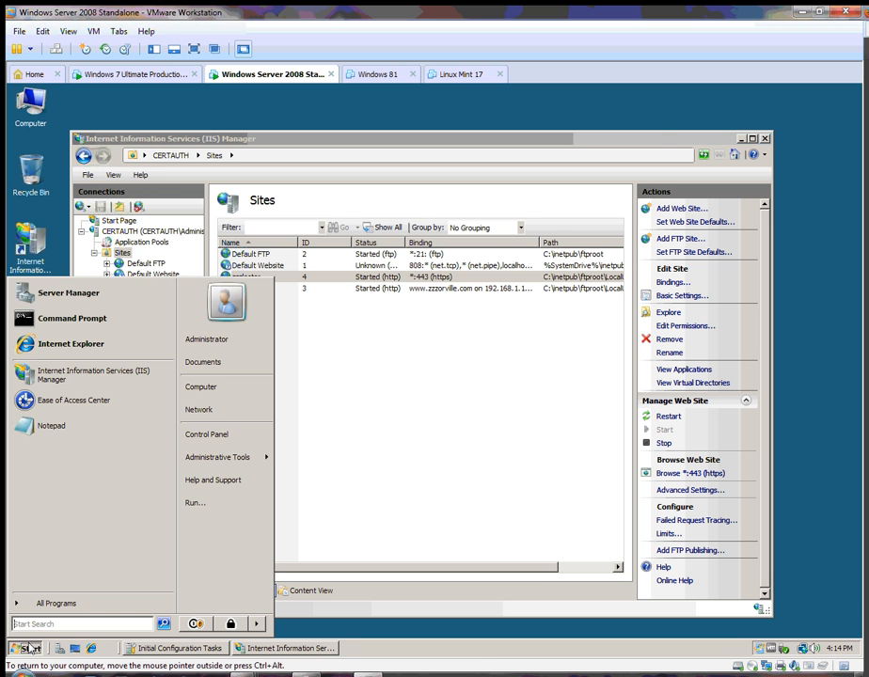
click(225, 437)
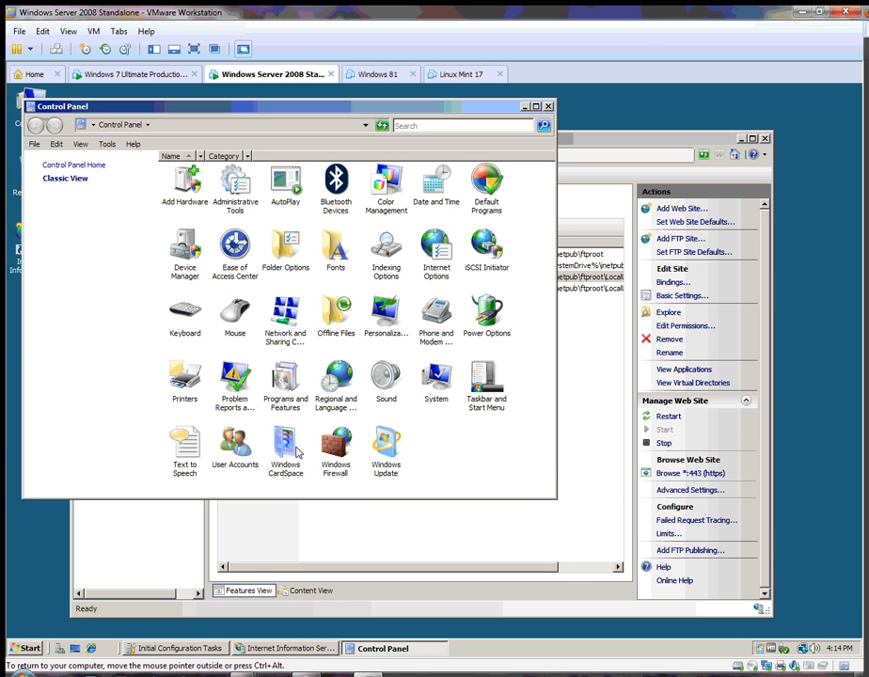
double_click(335, 446)
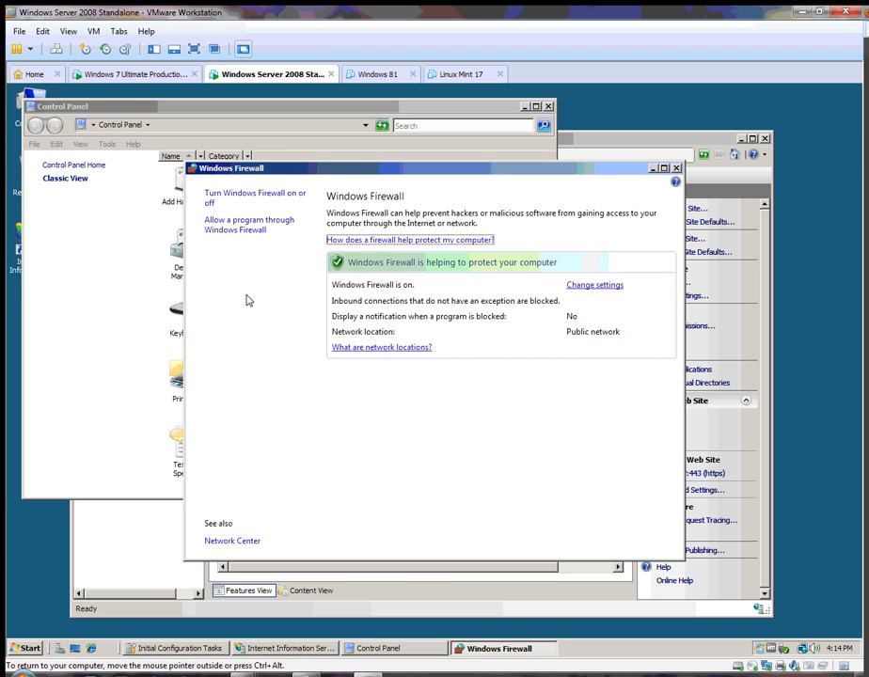
click(226, 226)
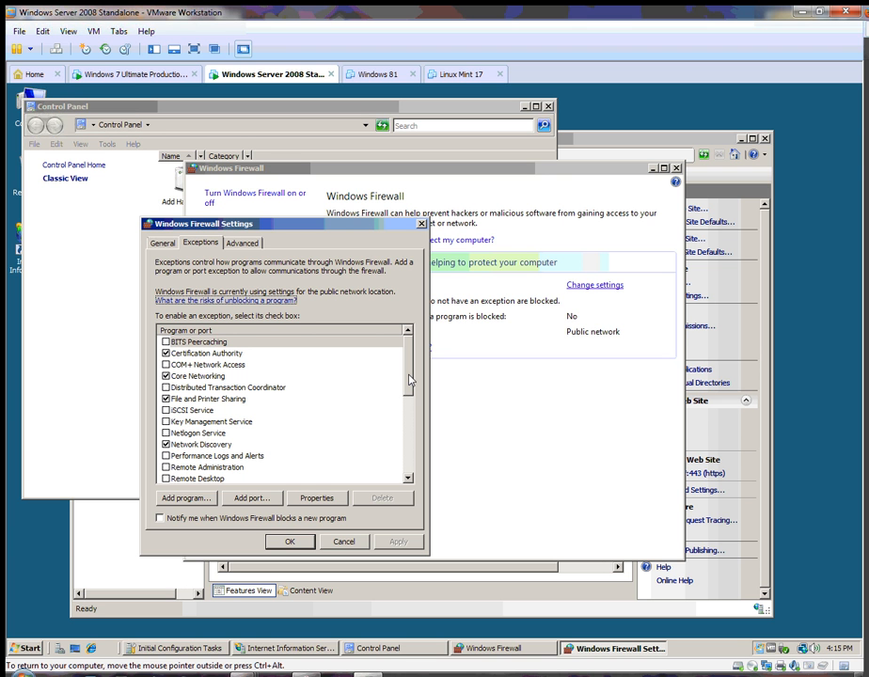
drag(410, 379, 416, 450)
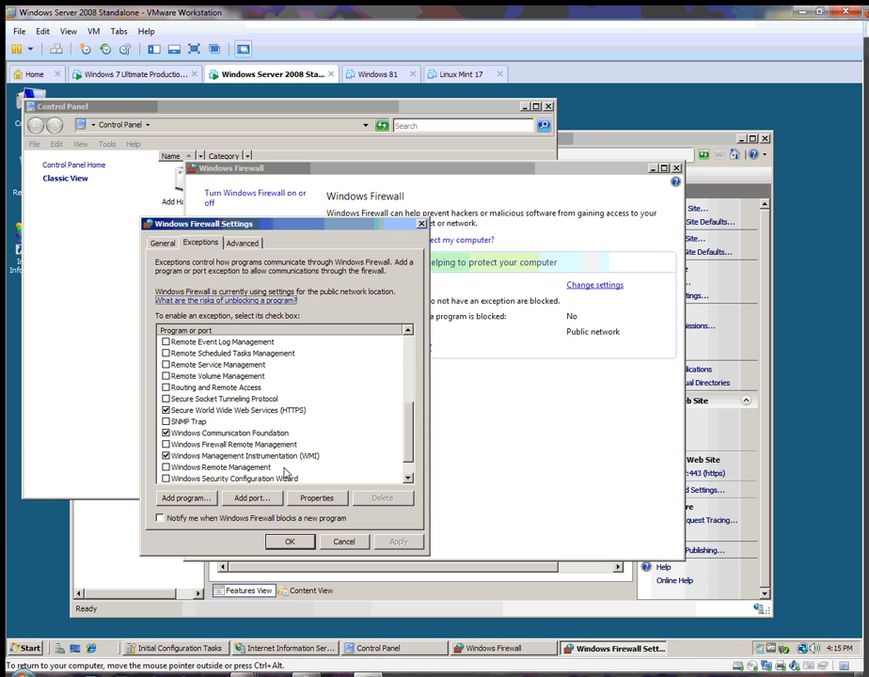
click(290, 543)
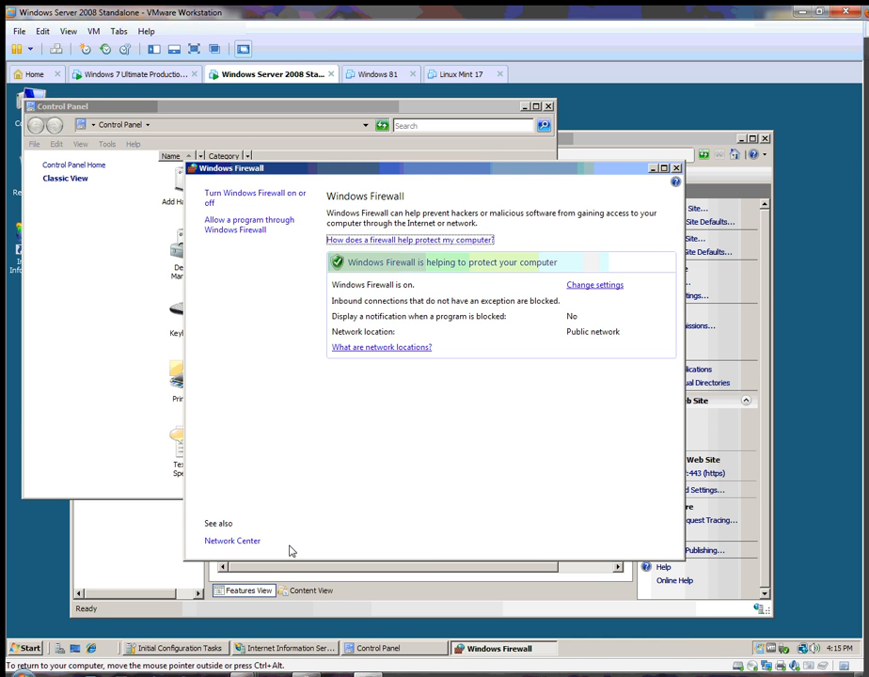
click(676, 169)
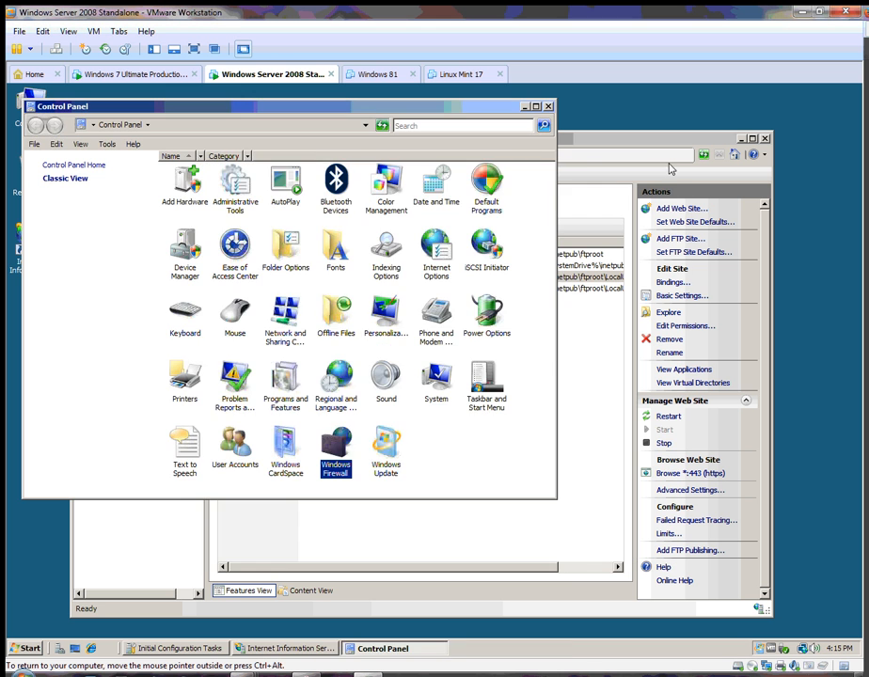
click(548, 106)
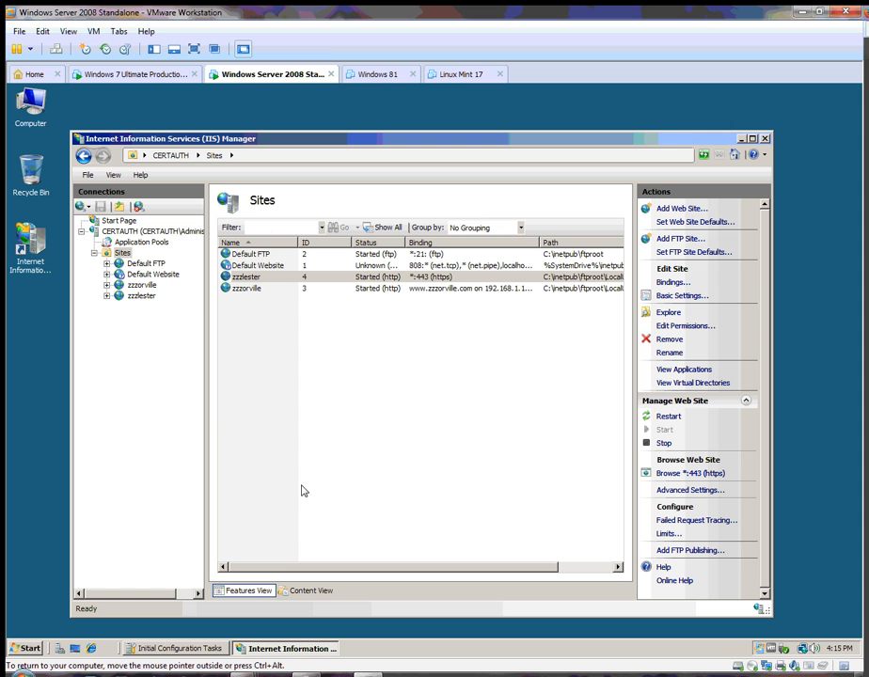
- Turn on Require SSL in the zzzlester site's SSL Settings and apply the change
click(117, 73)
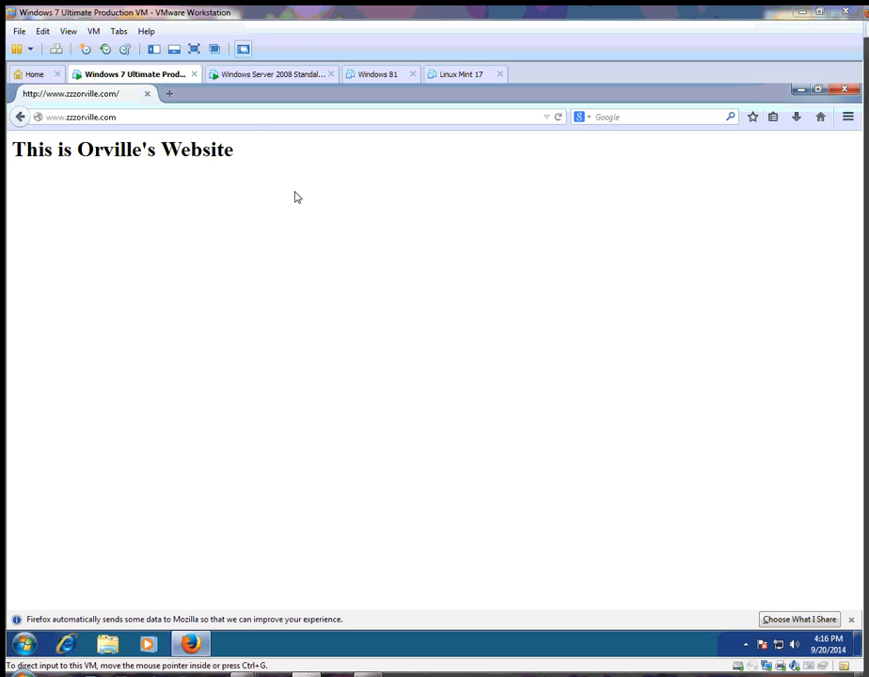
click(270, 72)
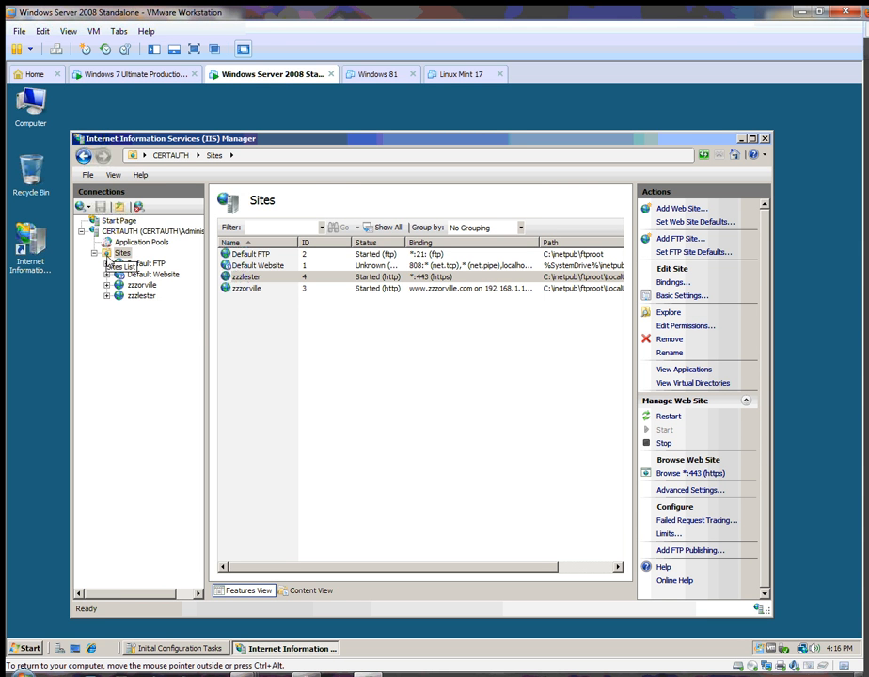
click(122, 232)
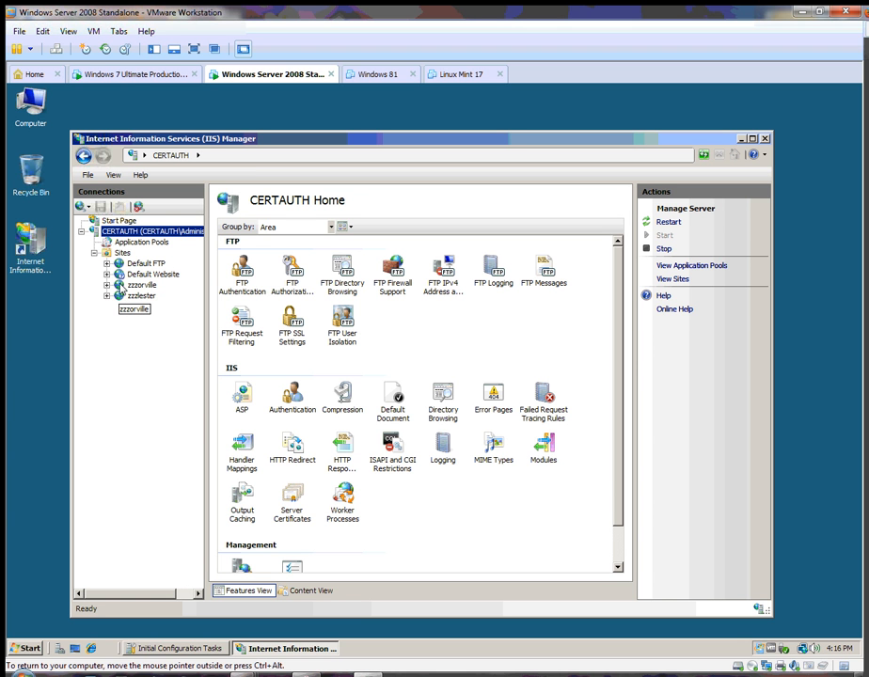
click(120, 295)
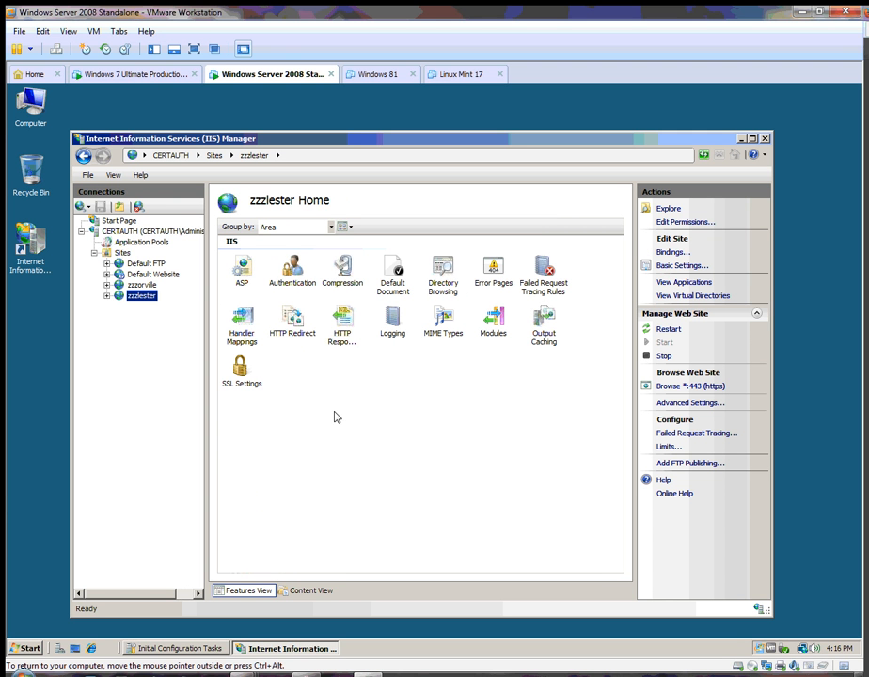
double_click(240, 370)
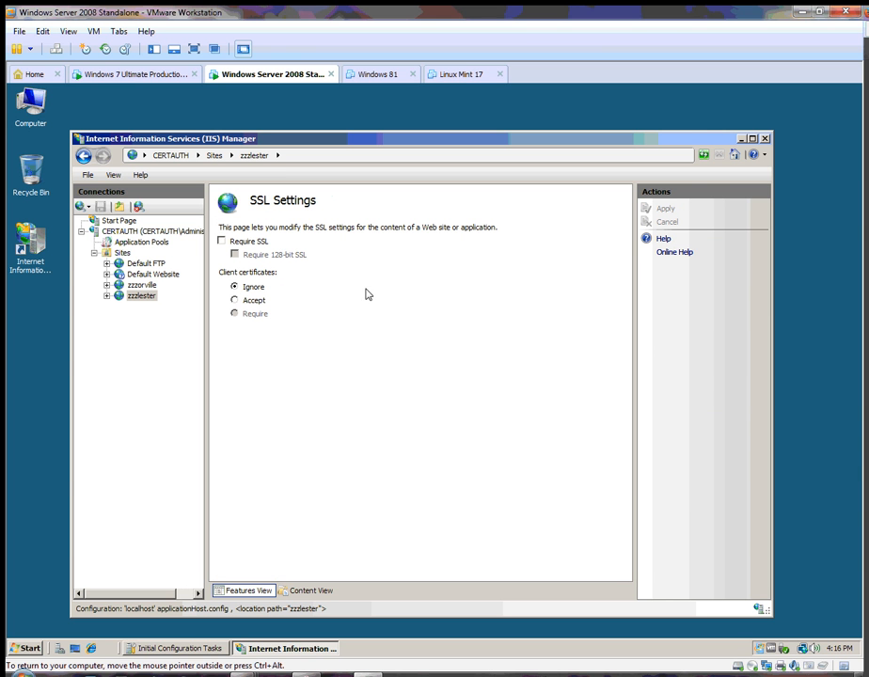
click(222, 242)
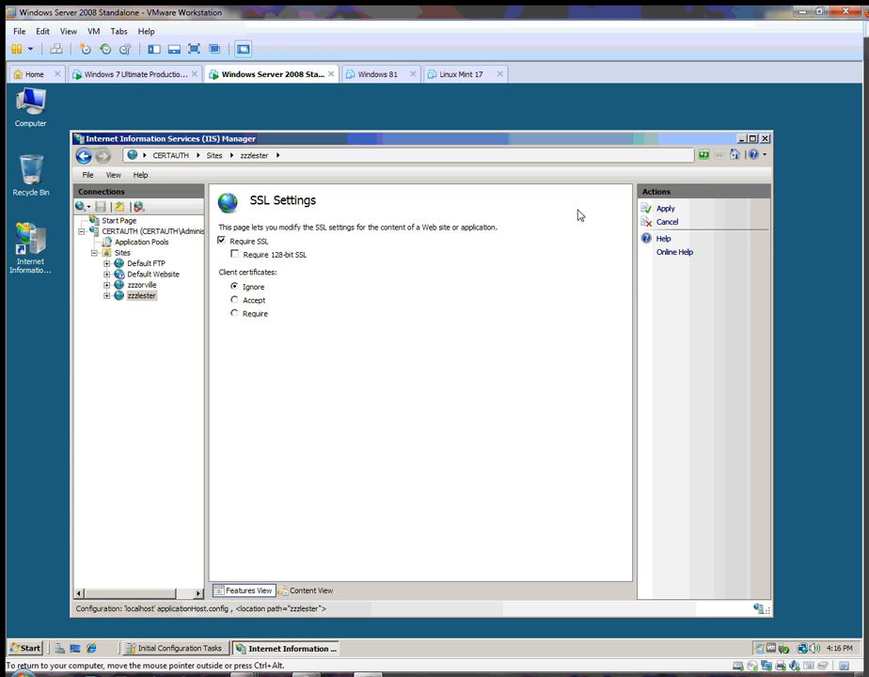
click(670, 211)
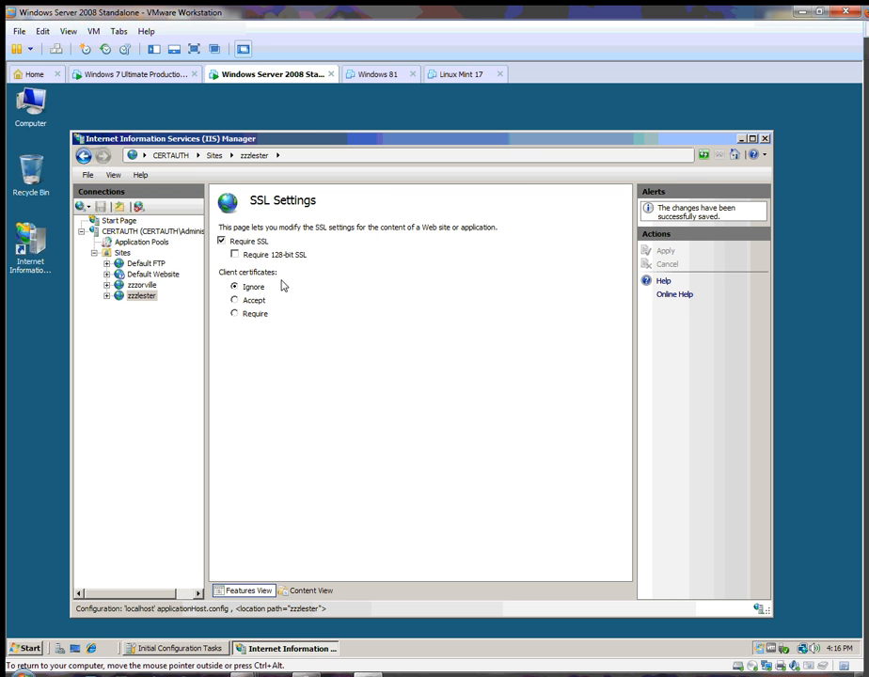
click(109, 75)
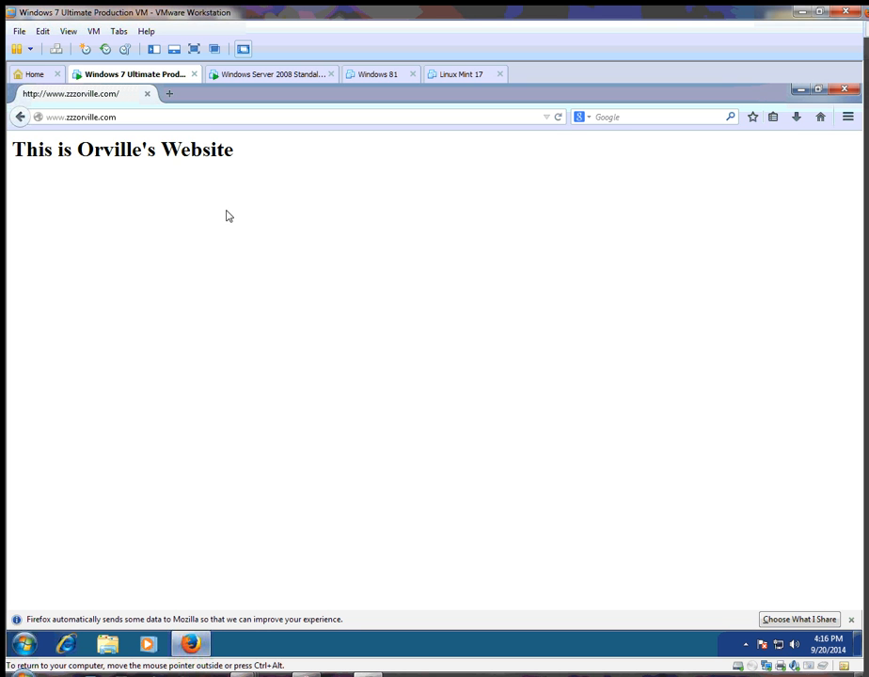
click(169, 97)
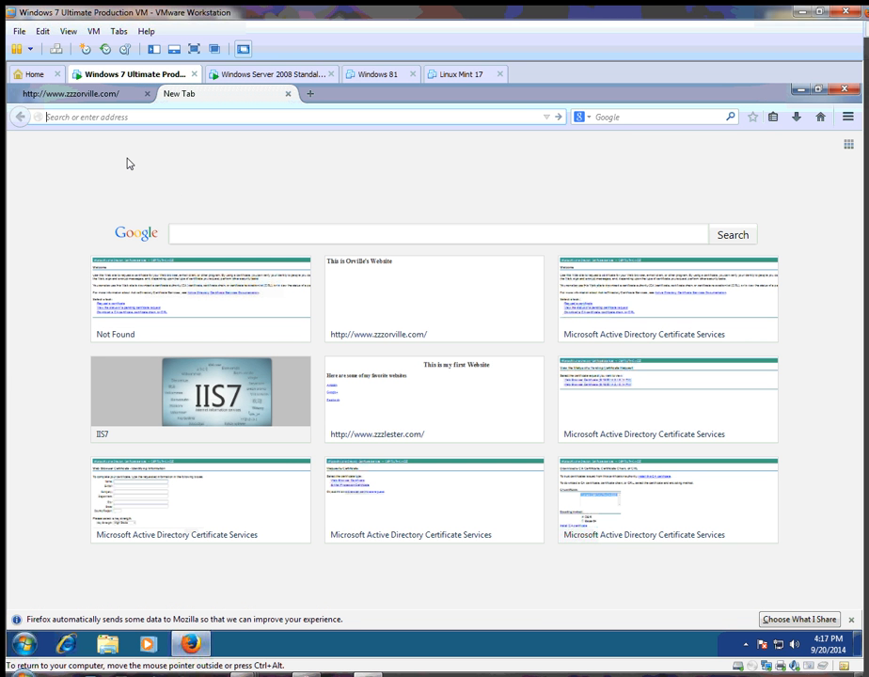
text(http://www.zzzlester)
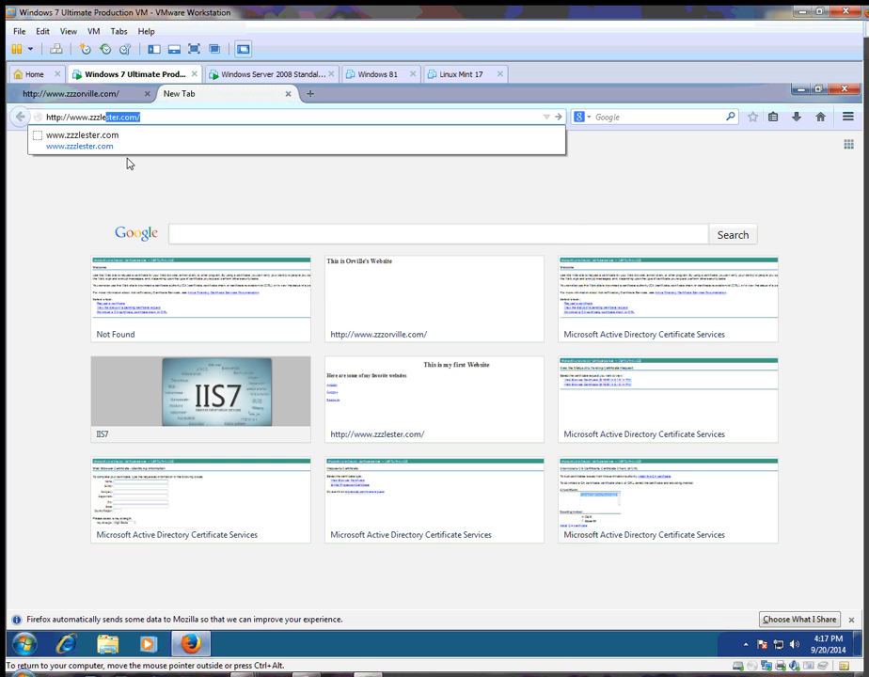
text(.com/)
key(Return)
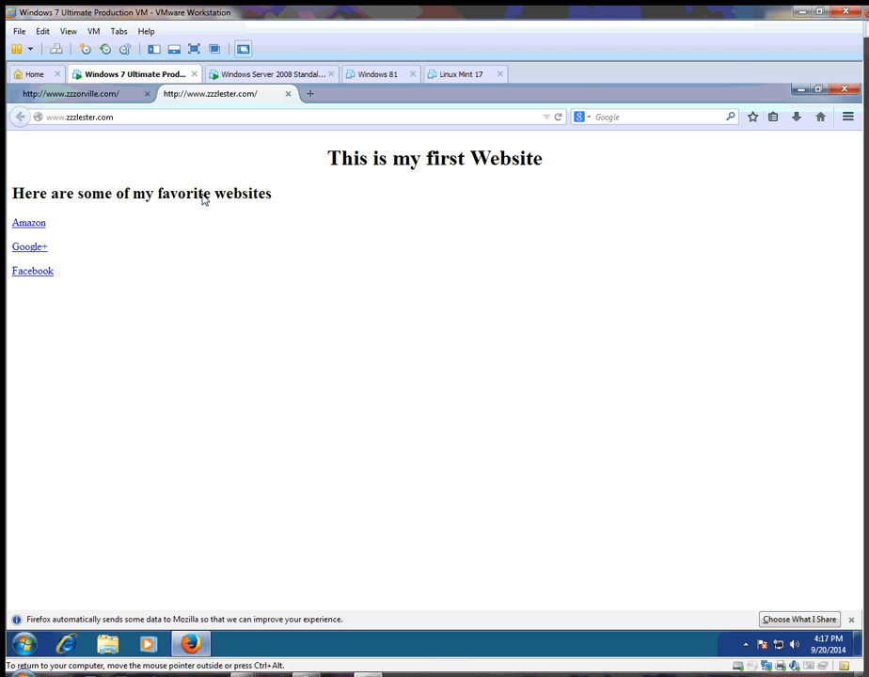
click(309, 93)
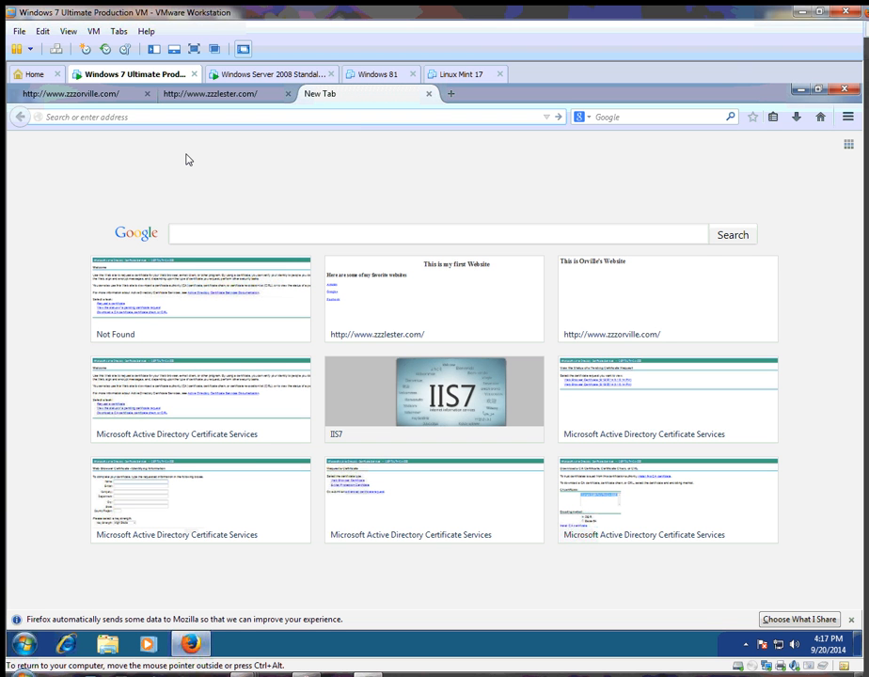
text(https://)
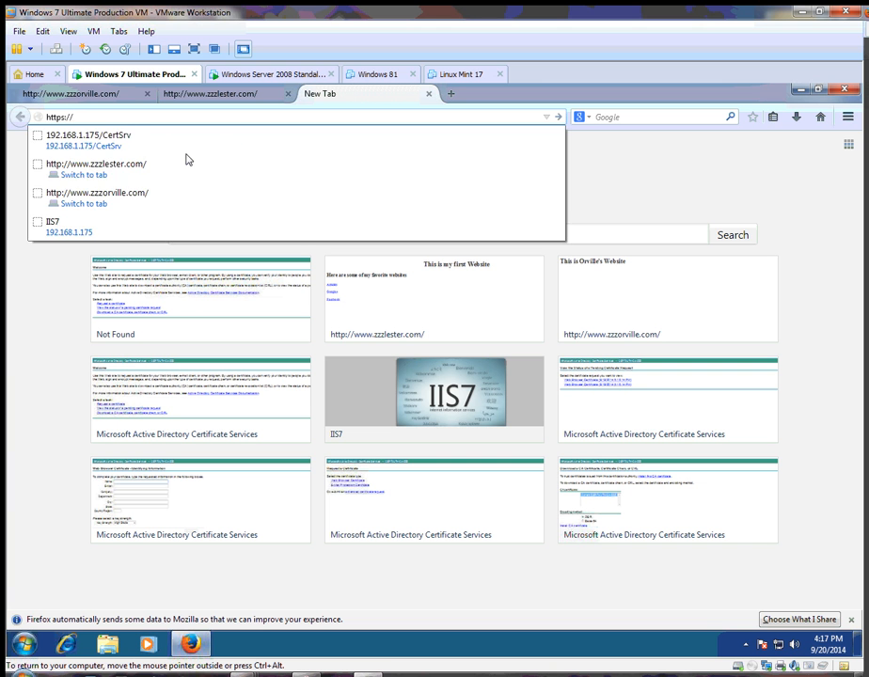
text(www.zzz)
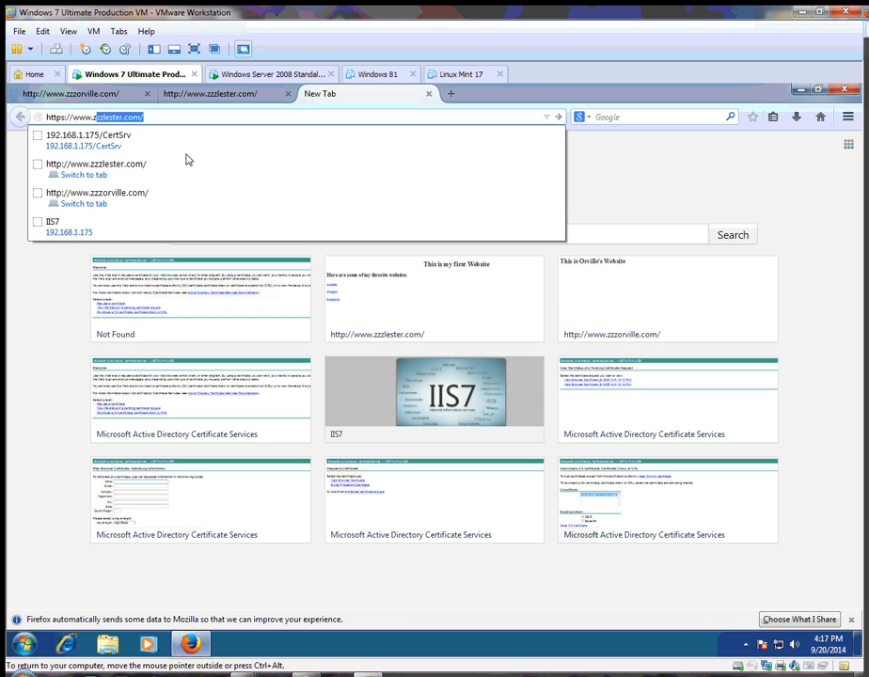
text(lester.com/)
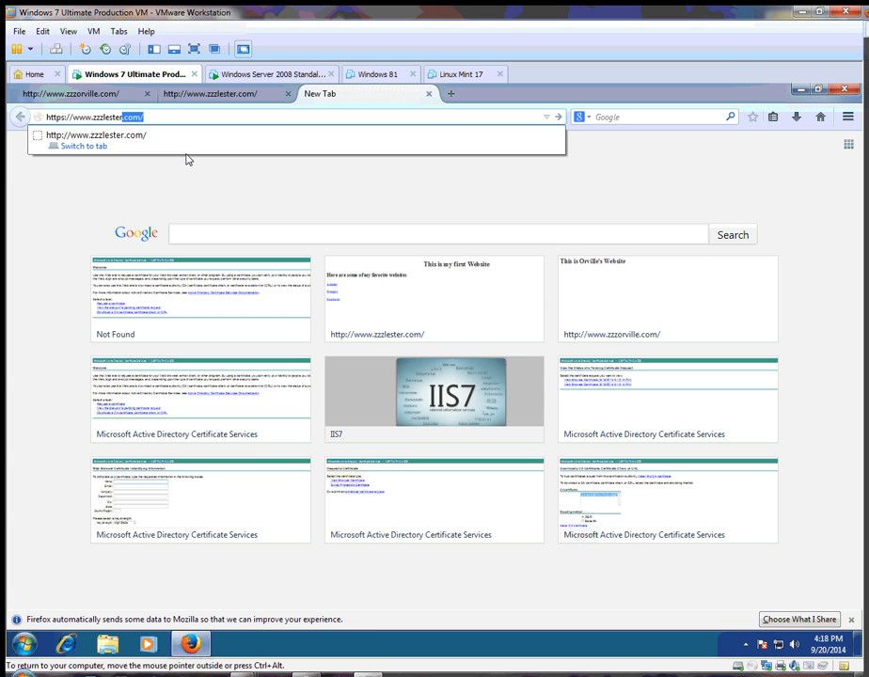
key(Return)
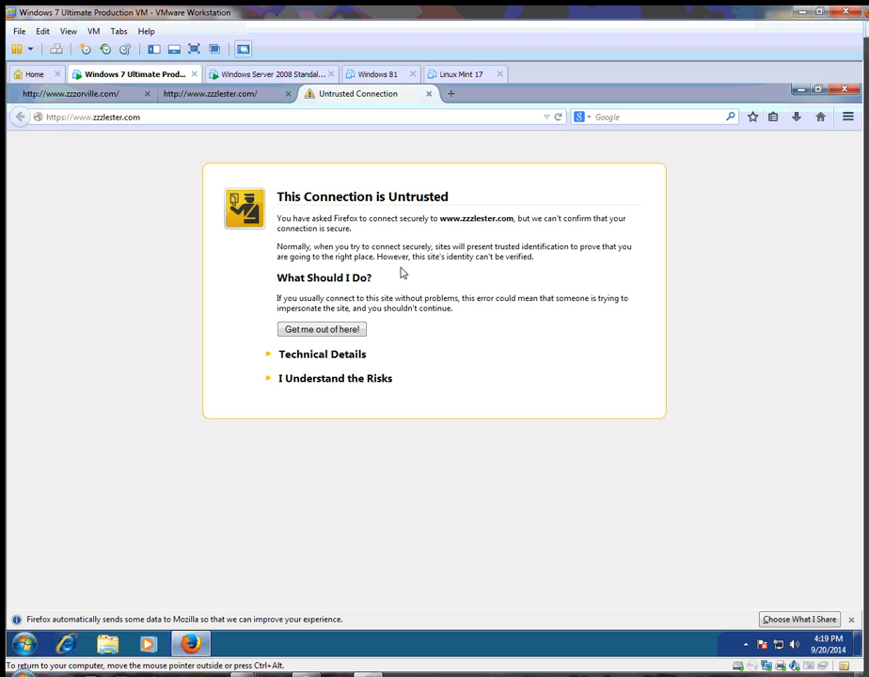
click(268, 357)
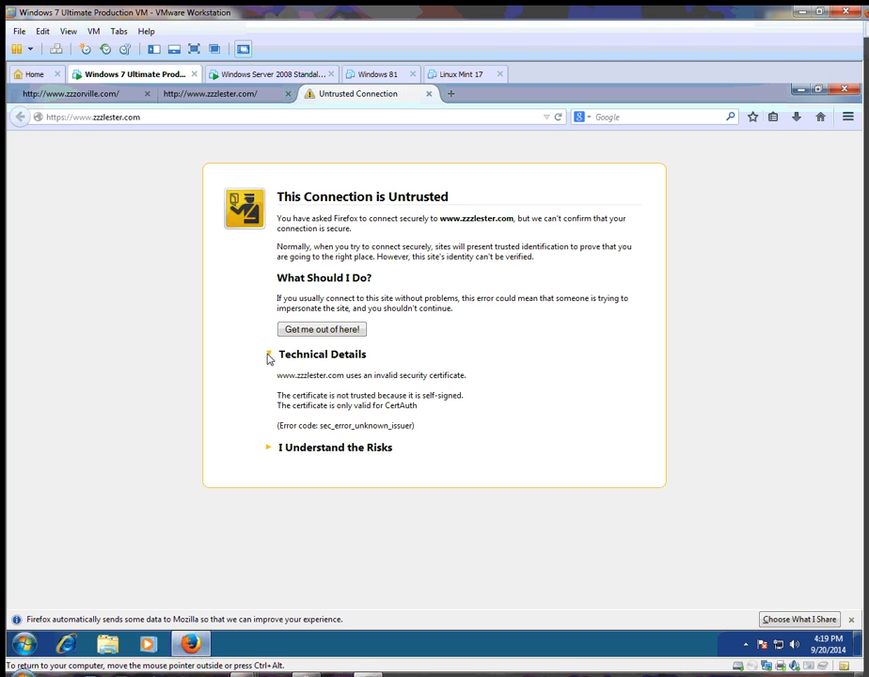